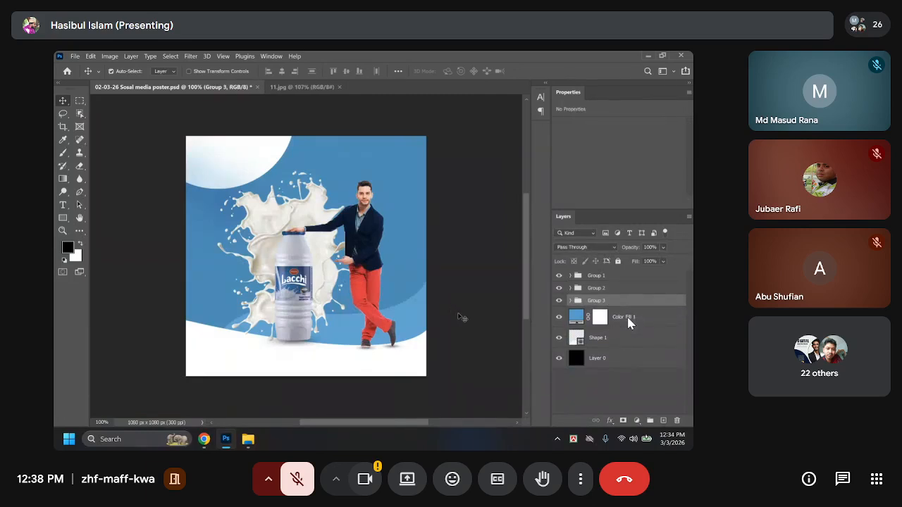
Inspect the Color Fill 1, Shape 1 and Layer 0 background layers by toggling their visibility and selecting them.
{"action": "left_click", "coordinate": [560, 317]}
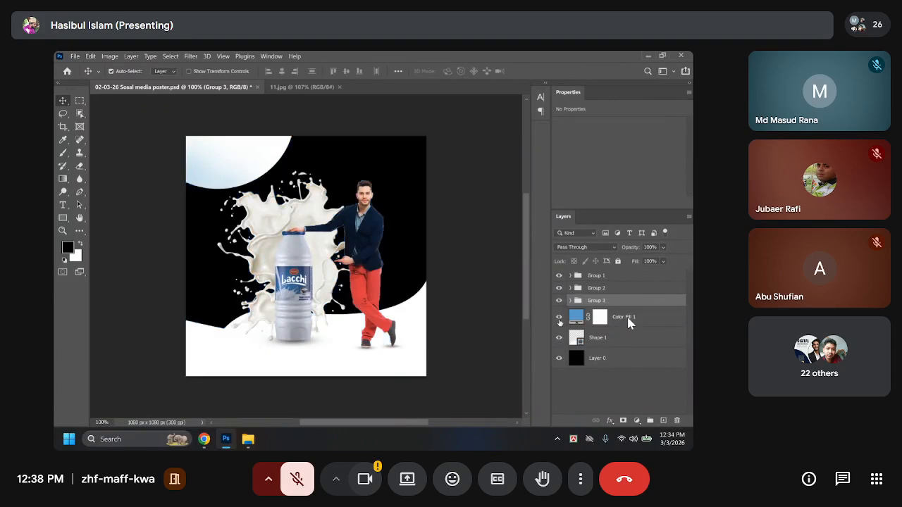
{"action": "left_click", "coordinate": [559, 317]}
{"action": "left_click", "coordinate": [560, 338]}
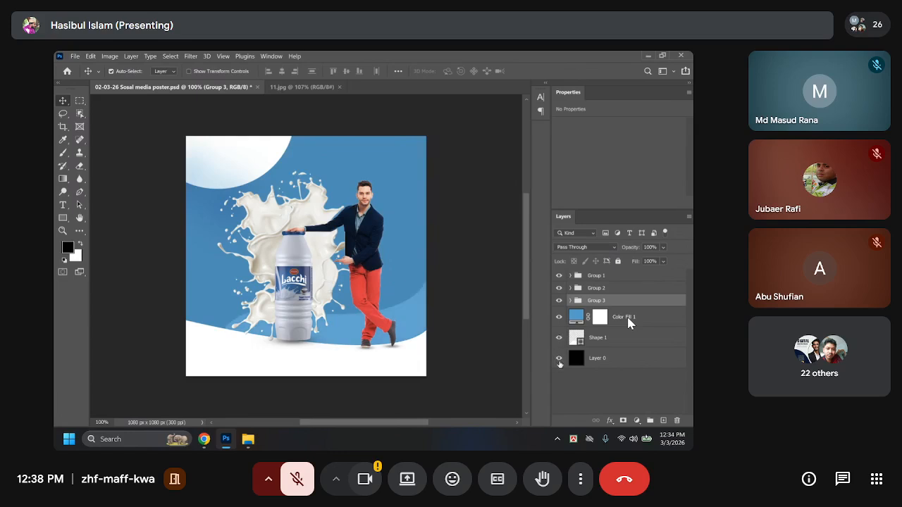
{"action": "left_click", "coordinate": [558, 359]}
{"action": "left_click", "coordinate": [558, 359]}
{"action": "left_click", "coordinate": [629, 321], "text": "ctrl"}
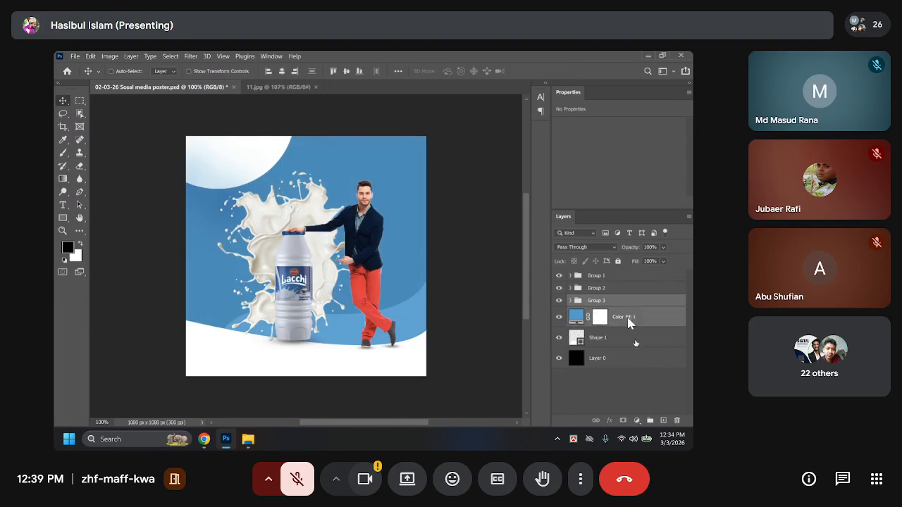
{"action": "left_click", "coordinate": [635, 343], "text": "ctrl"}
{"action": "left_click", "coordinate": [635, 359], "text": "ctrl"}
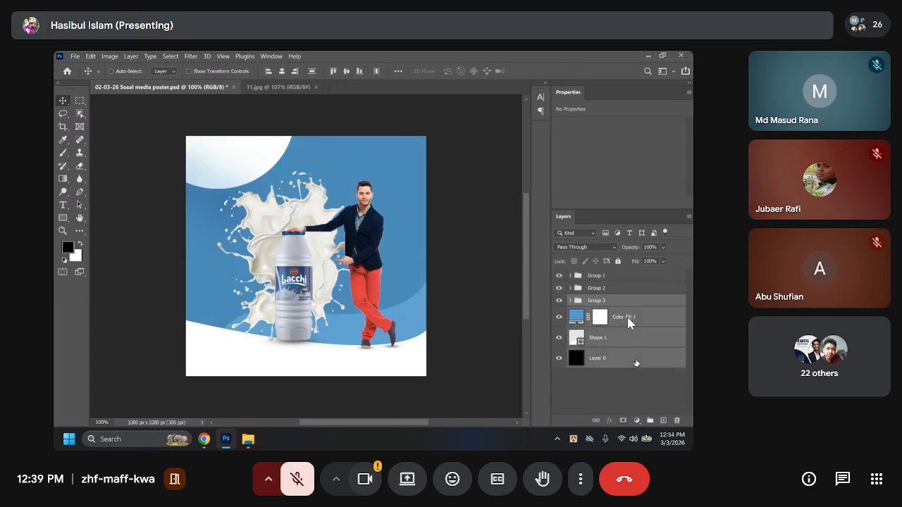
{"action": "left_click", "coordinate": [629, 321]}
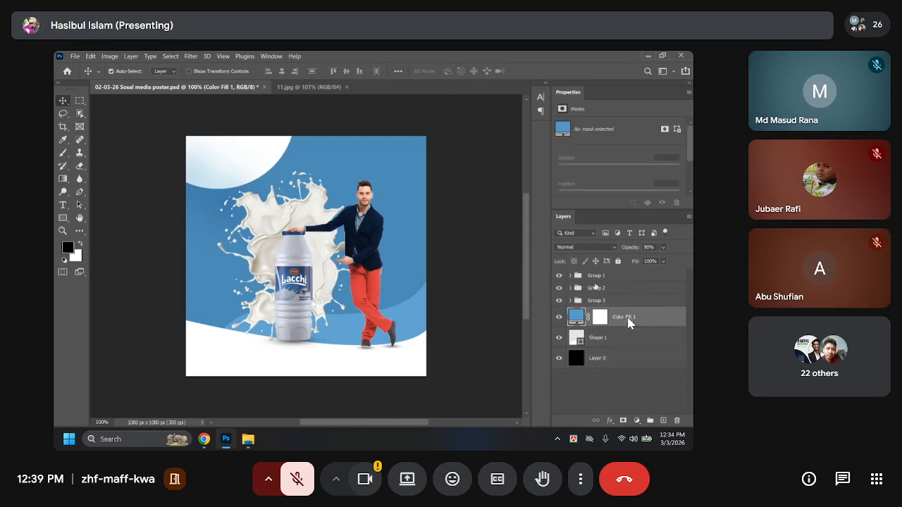
Check the contents of Group 1 and Group 2, combine them into one parent group, and inspect it.
{"action": "left_click", "coordinate": [596, 288]}
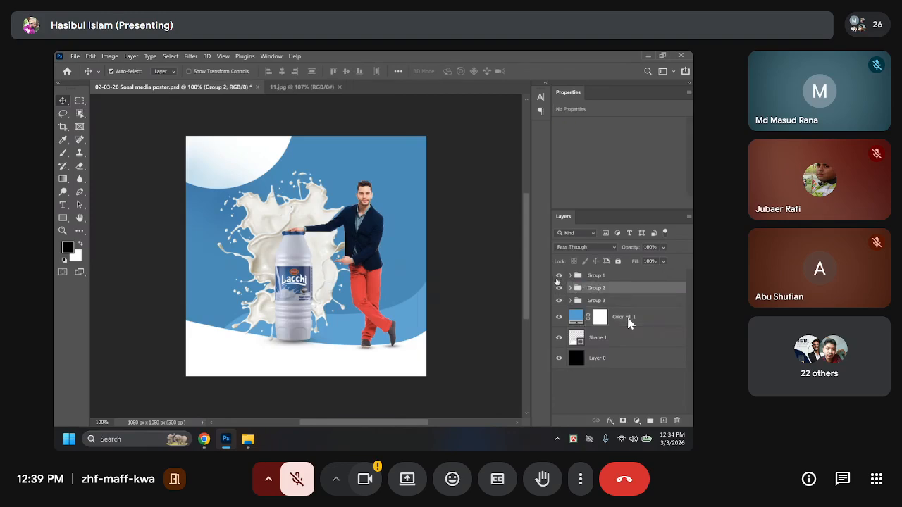
{"action": "left_click", "coordinate": [559, 276]}
{"action": "left_click", "coordinate": [558, 288]}
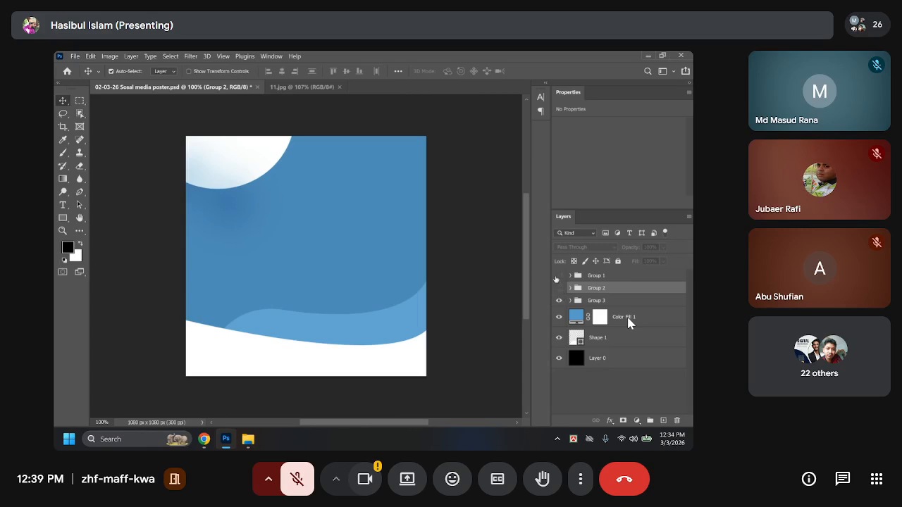
{"action": "left_click", "coordinate": [558, 276]}
{"action": "left_click", "coordinate": [559, 288]}
{"action": "left_click", "coordinate": [585, 275], "text": "ctrl"}
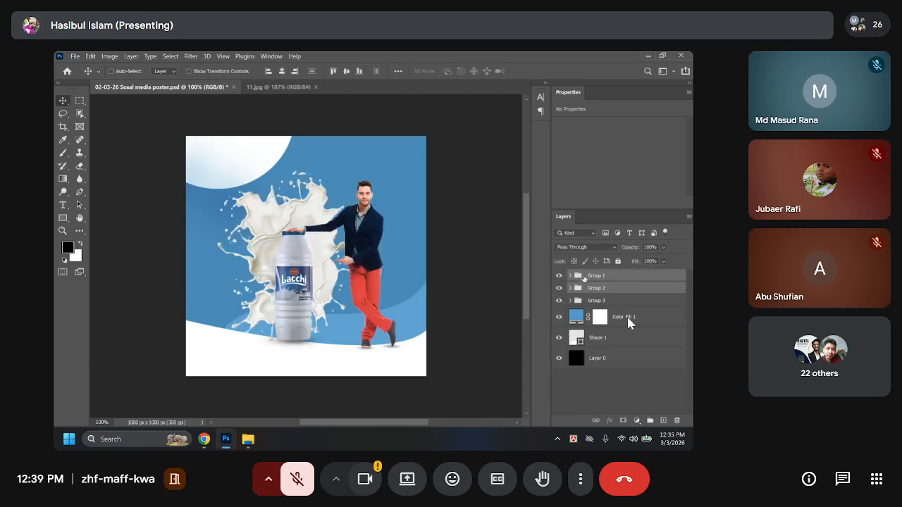
{"action": "key", "text": "ctrl+g"}
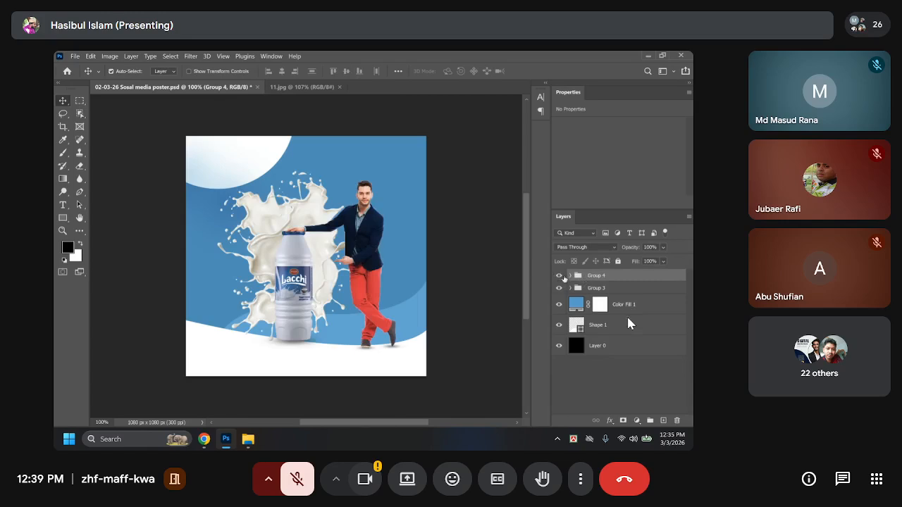
{"action": "left_click", "coordinate": [560, 276]}
{"action": "left_click", "coordinate": [558, 276]}
{"action": "left_click", "coordinate": [570, 275]}
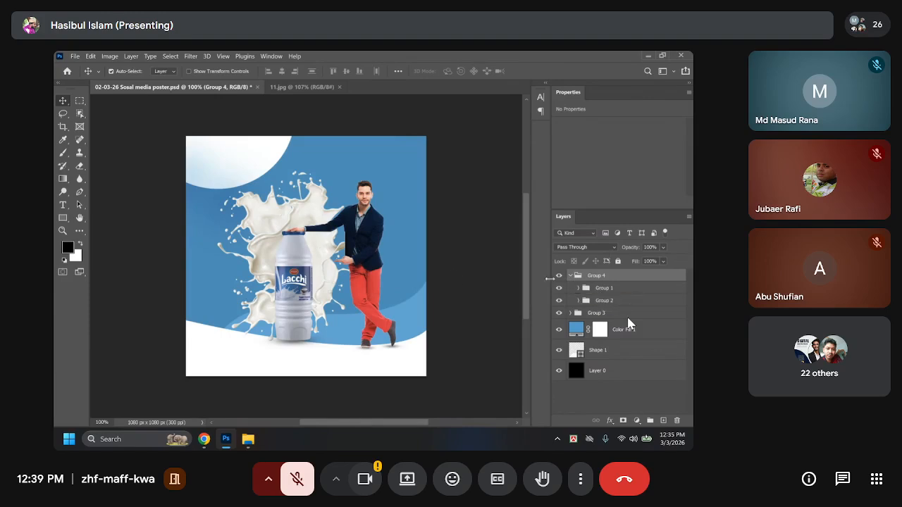
{"action": "left_click", "coordinate": [570, 275]}
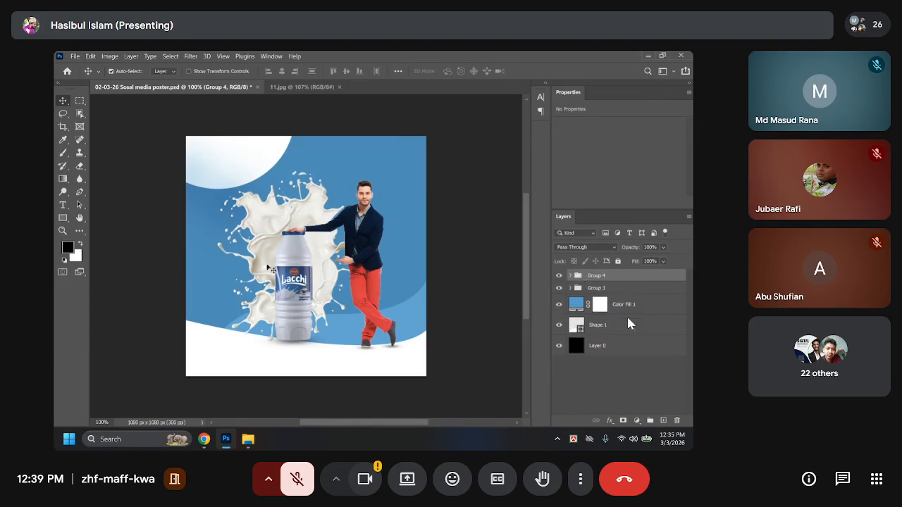
Turn off Auto-Select for the Move tool and undo the milk splash move and the grouping of Group 1 and Group 2.
{"action": "left_click_drag", "start_coordinate": [315, 268], "coordinate": [314, 273]}
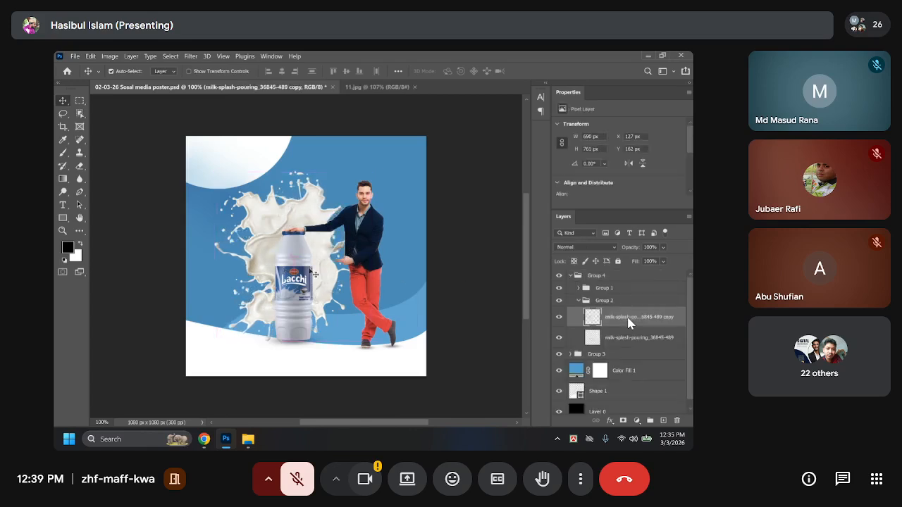
{"action": "left_click", "coordinate": [111, 72]}
{"action": "key", "text": "ctrl+z"}
{"action": "key", "text": "ctrl+z"}
{"action": "key", "text": "ctrl+z"}
{"action": "key", "text": "ctrl+z"}
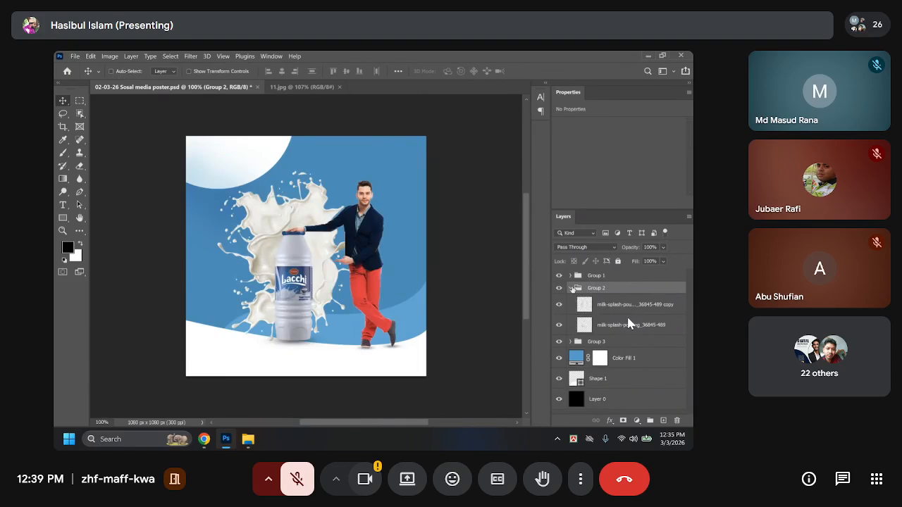
Combine Group 1 and Group 2 into one parent group and move it slightly to the right on the canvas.
{"action": "left_click", "coordinate": [571, 289]}
{"action": "left_click", "coordinate": [594, 276], "text": "ctrl"}
{"action": "key", "text": "ctrl+g"}
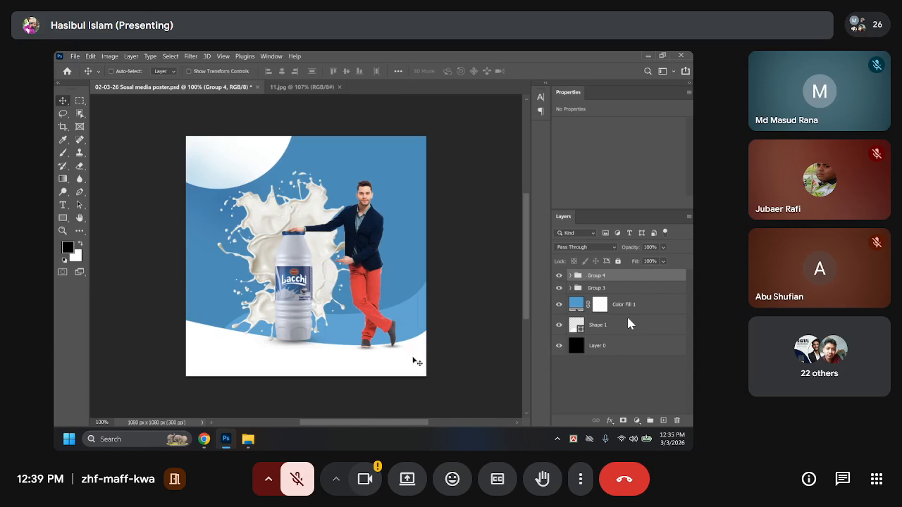
{"action": "left_click_drag", "start_coordinate": [298, 267], "coordinate": [317, 268]}
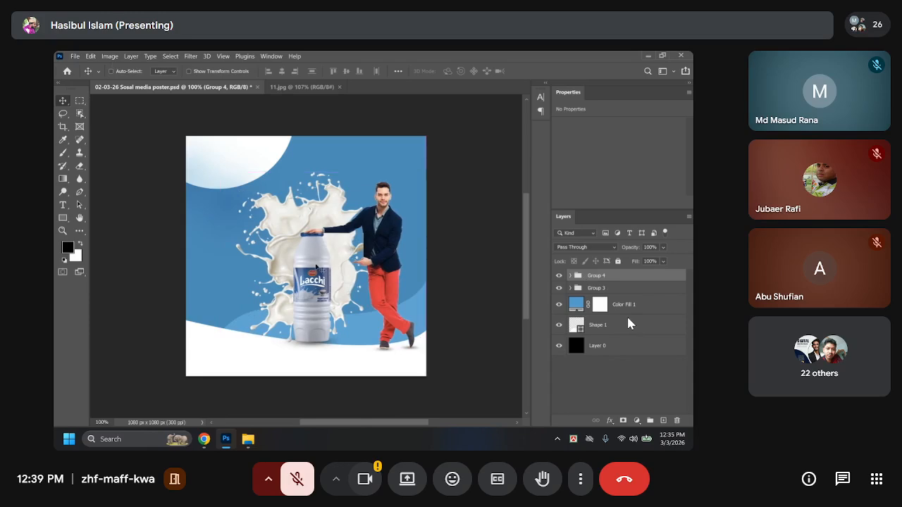
Expand the parent group and rename Group 1, containing the man and bottle, to "Man & Lacchi".
{"action": "left_click", "coordinate": [570, 276]}
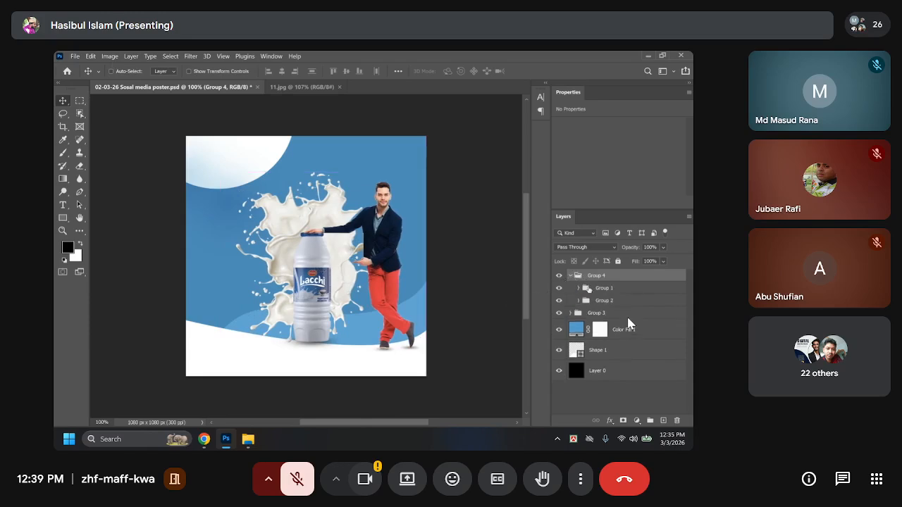
{"action": "left_click", "coordinate": [590, 289]}
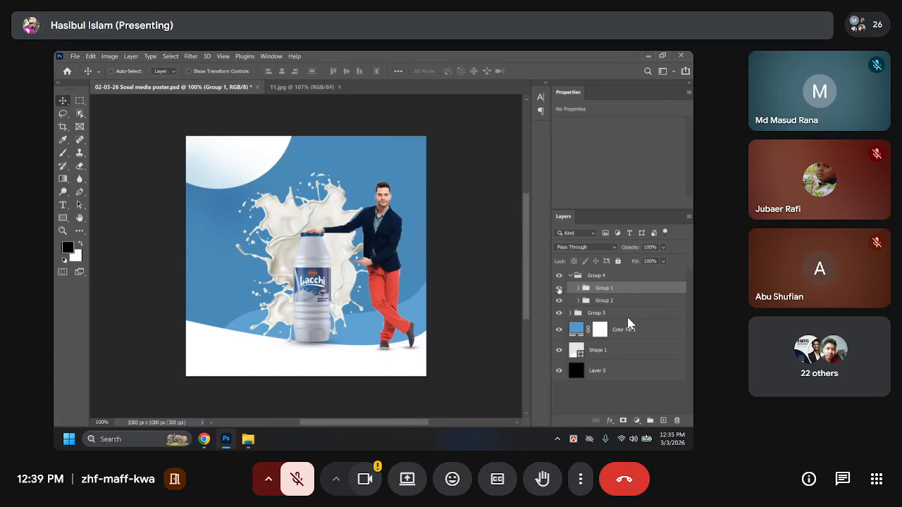
{"action": "left_click", "coordinate": [559, 288]}
{"action": "left_click", "coordinate": [558, 288]}
{"action": "double_click", "coordinate": [604, 289]}
{"action": "type", "text": "Man"}
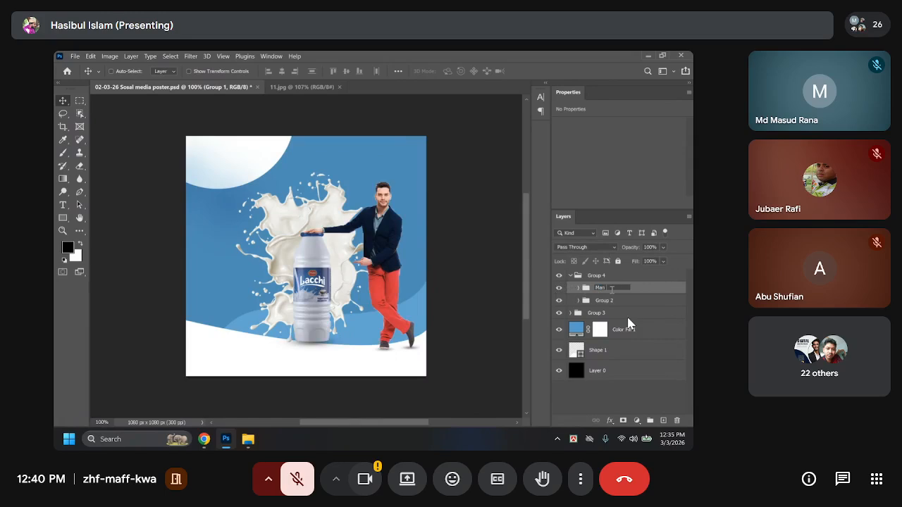
{"action": "type", "text": " & Lacchi"}
{"action": "key", "text": "Return"}
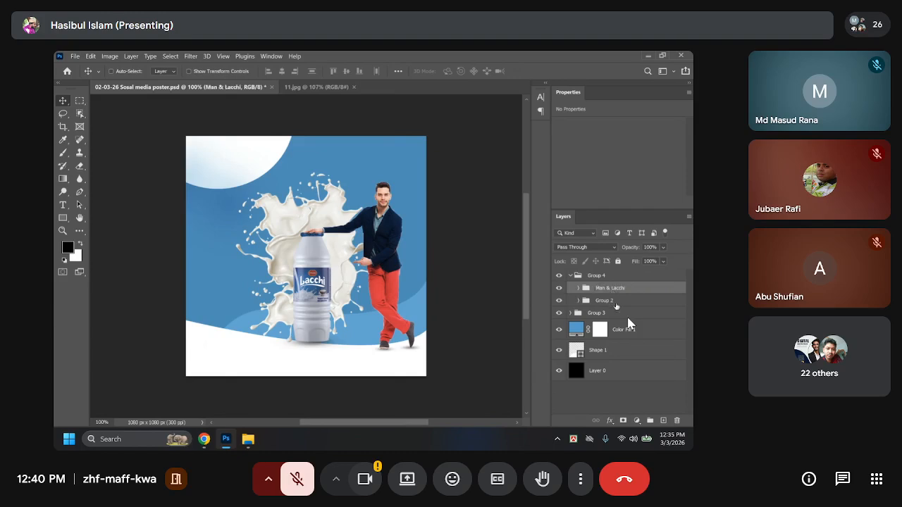
Rename Group 2 to "Milk Splash".
{"action": "double_click", "coordinate": [604, 302]}
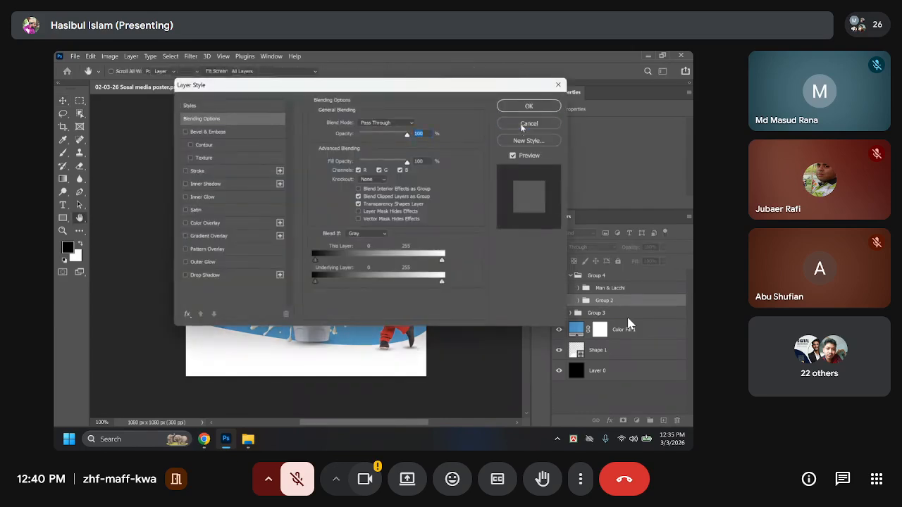
{"action": "left_click", "coordinate": [520, 126]}
{"action": "double_click", "coordinate": [604, 300]}
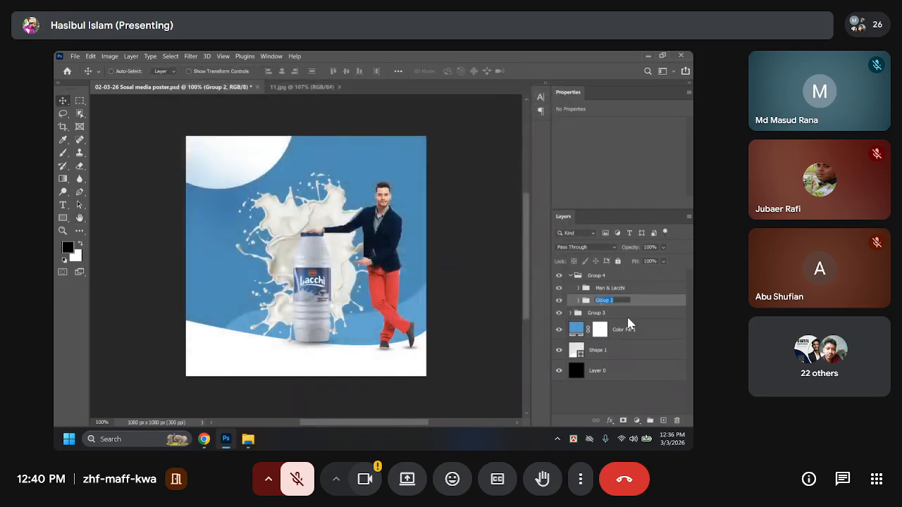
{"action": "type", "text": "Milk Splash"}
{"action": "key", "text": "Return"}
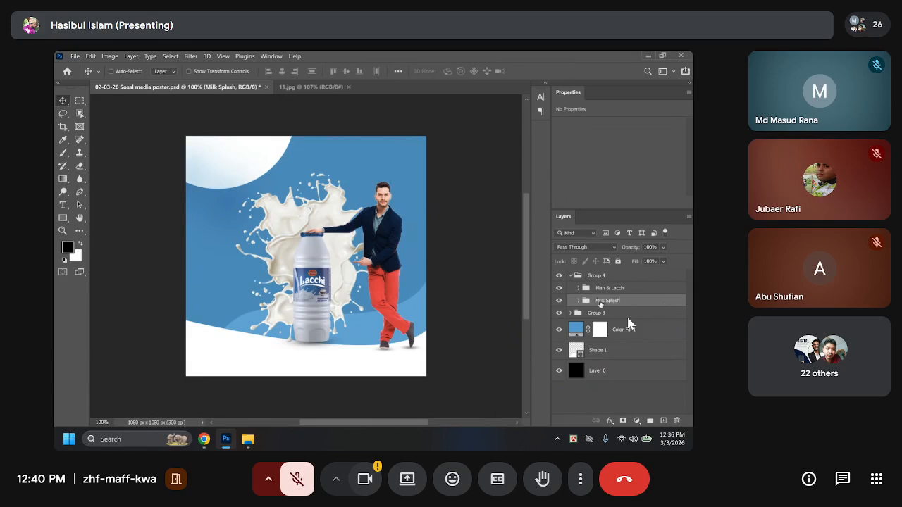
Nudge the Man & Lacchi group slightly upward, and move the whole collapsed parent group a little further right.
{"action": "left_click", "coordinate": [599, 290]}
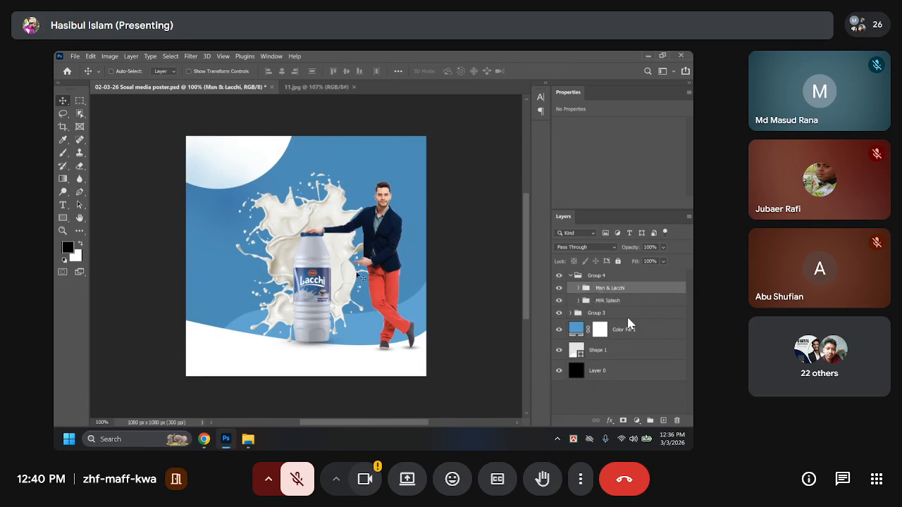
{"action": "left_click_drag", "start_coordinate": [318, 281], "coordinate": [318, 280]}
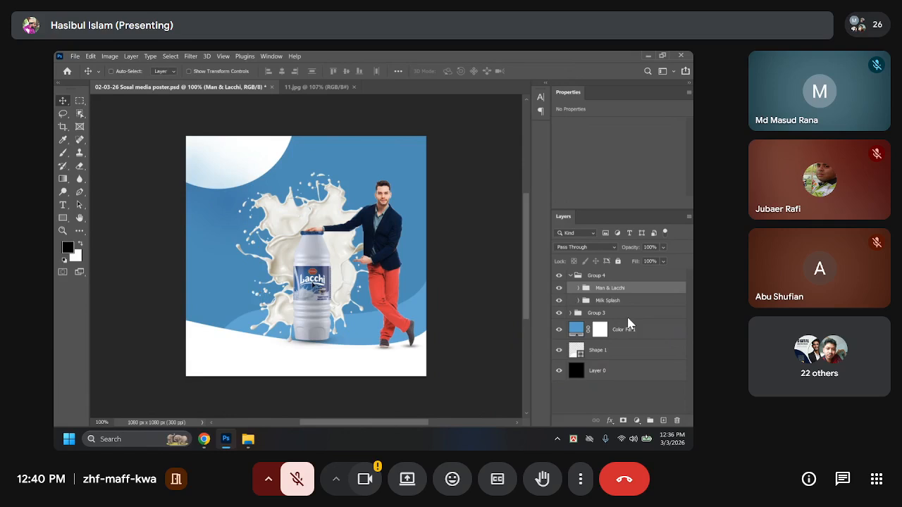
{"action": "left_click", "coordinate": [569, 276]}
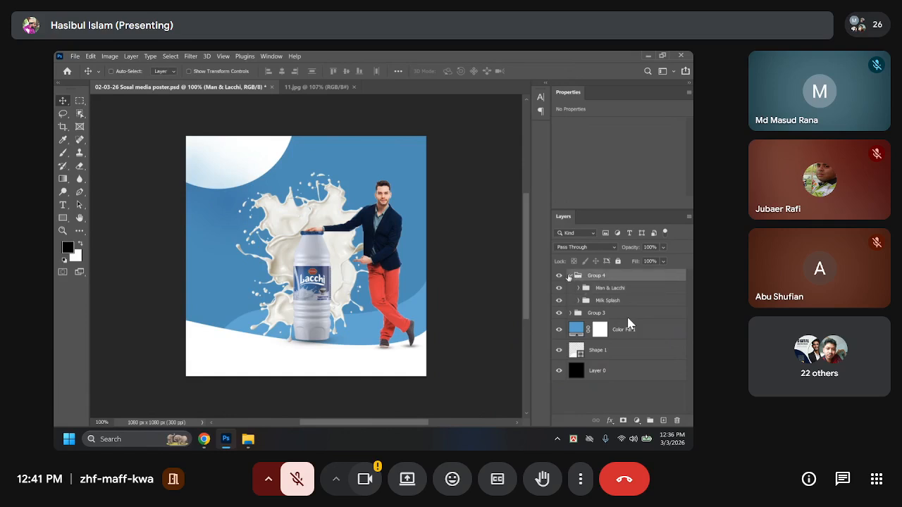
{"action": "left_click", "coordinate": [570, 276]}
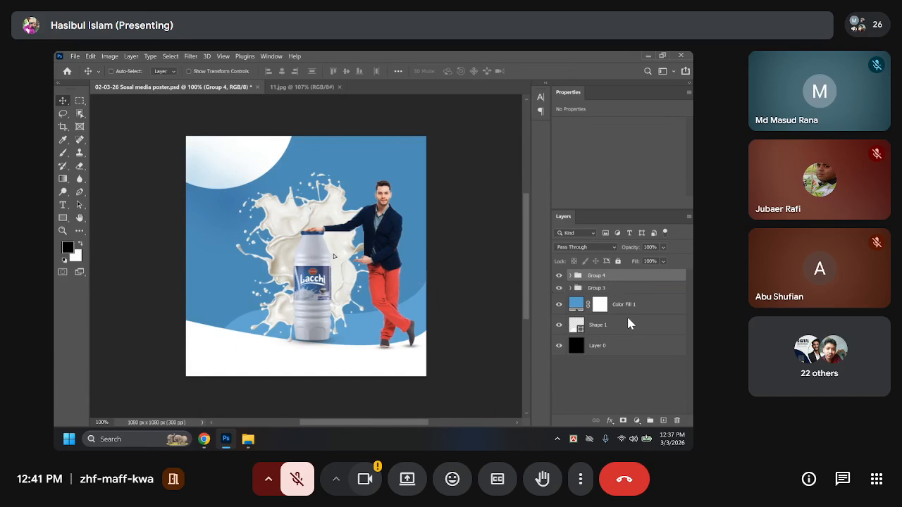
{"action": "left_click_drag", "start_coordinate": [305, 257], "coordinate": [337, 258]}
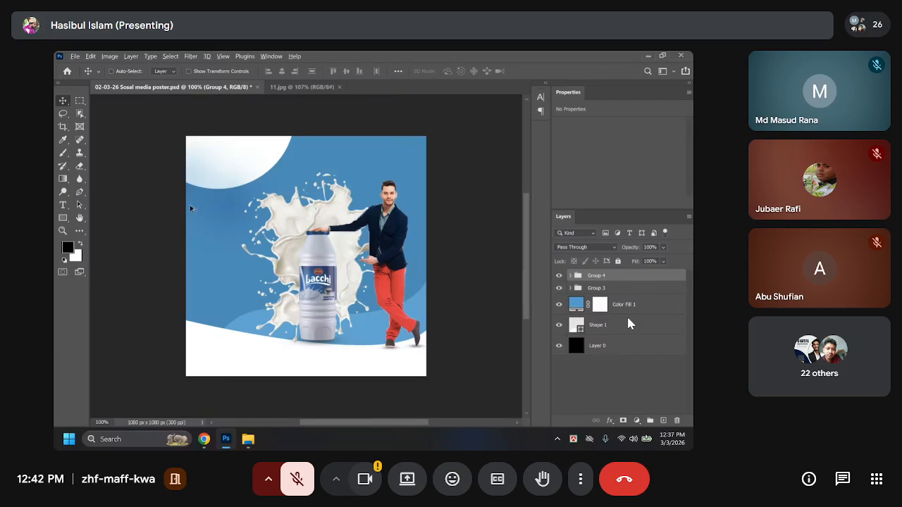
Look at the 11.jpg reference poster and return to the social media poster document.
{"action": "scroll", "coordinate": [212, 226], "scroll_direction": "up", "scroll_amount": 2}
{"action": "scroll", "coordinate": [222, 232], "scroll_direction": "down", "scroll_amount": 2}
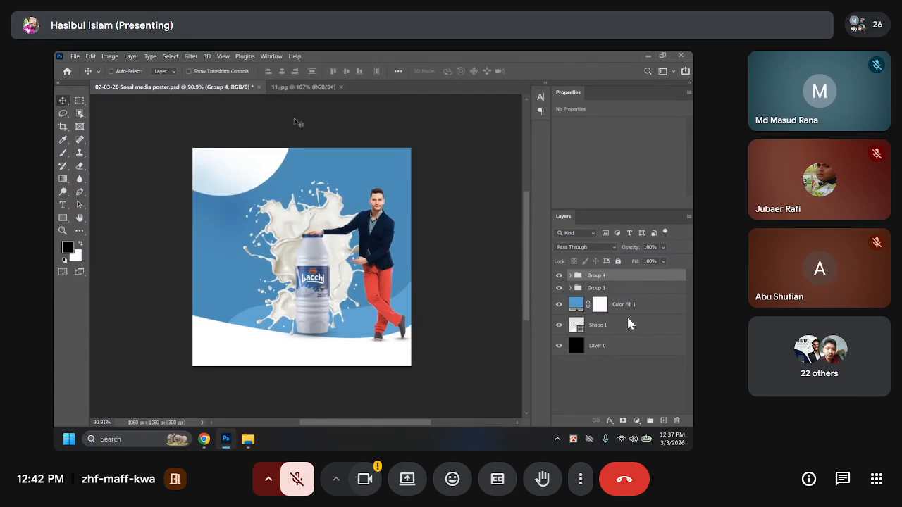
{"action": "left_click", "coordinate": [296, 90]}
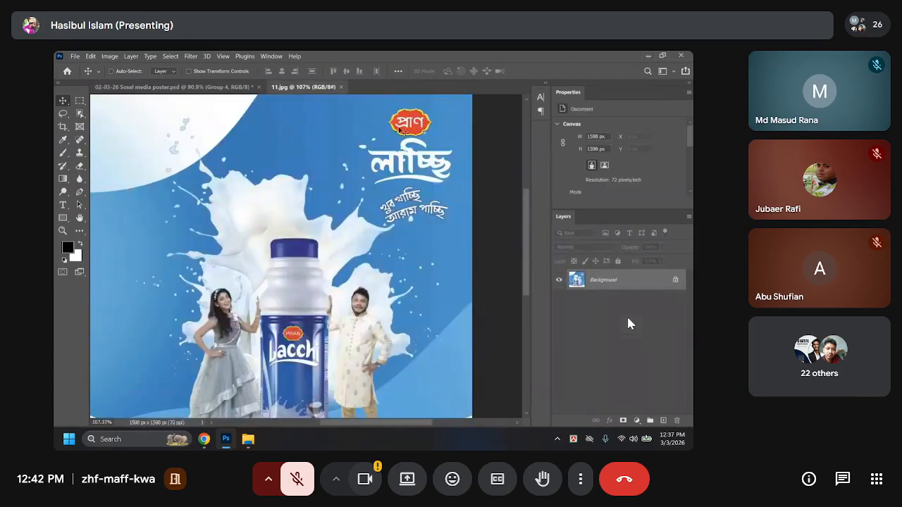
{"action": "left_click", "coordinate": [135, 87]}
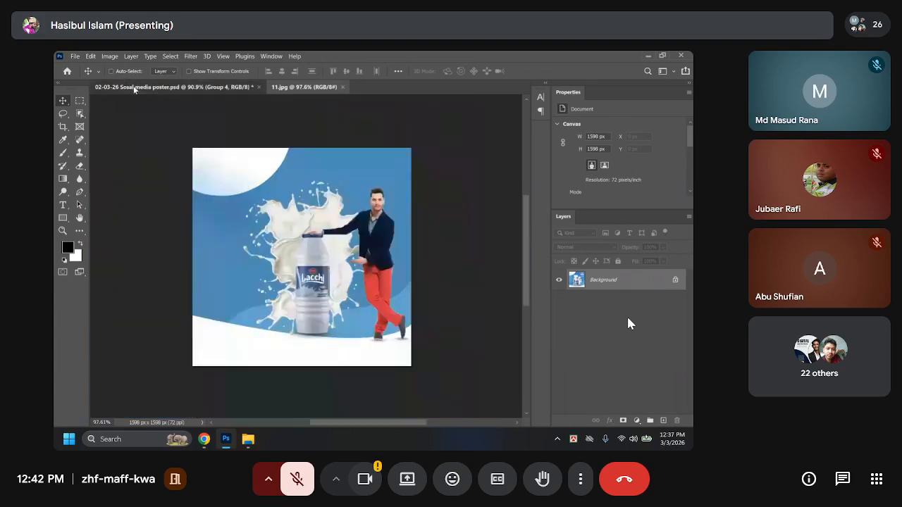
{"action": "left_click", "coordinate": [74, 56]}
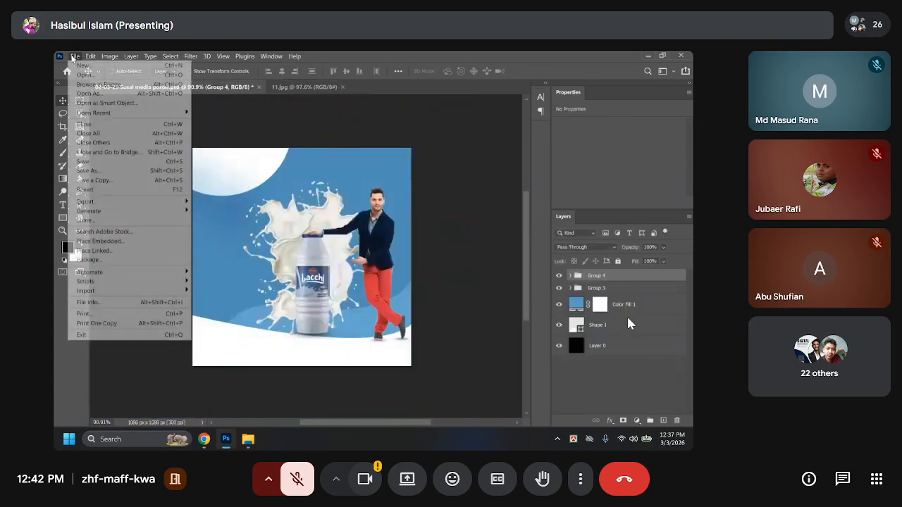
{"action": "left_click", "coordinate": [97, 242]}
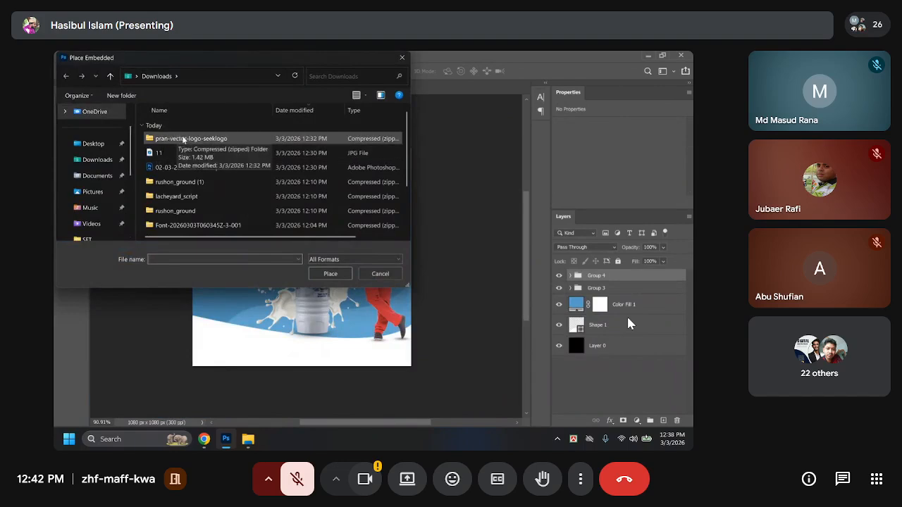
{"action": "left_click", "coordinate": [182, 139]}
{"action": "right_click", "coordinate": [182, 140]}
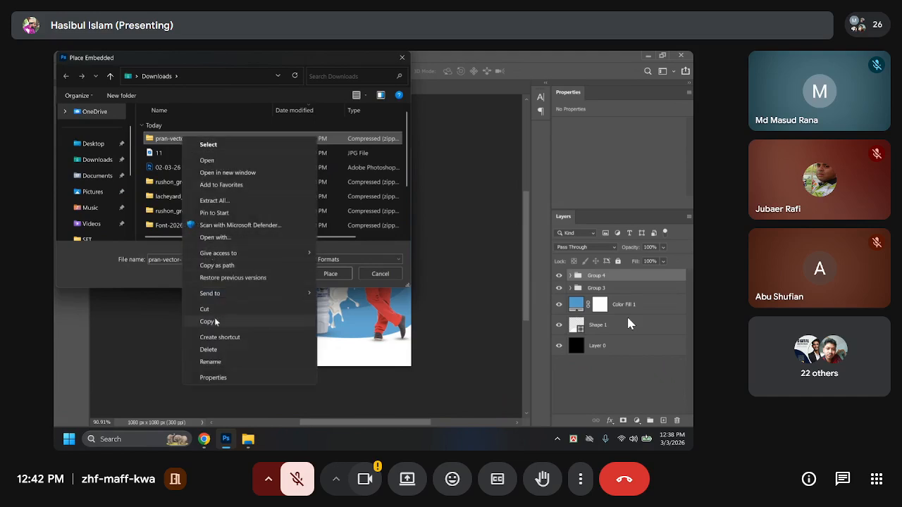
{"action": "left_click", "coordinate": [377, 275]}
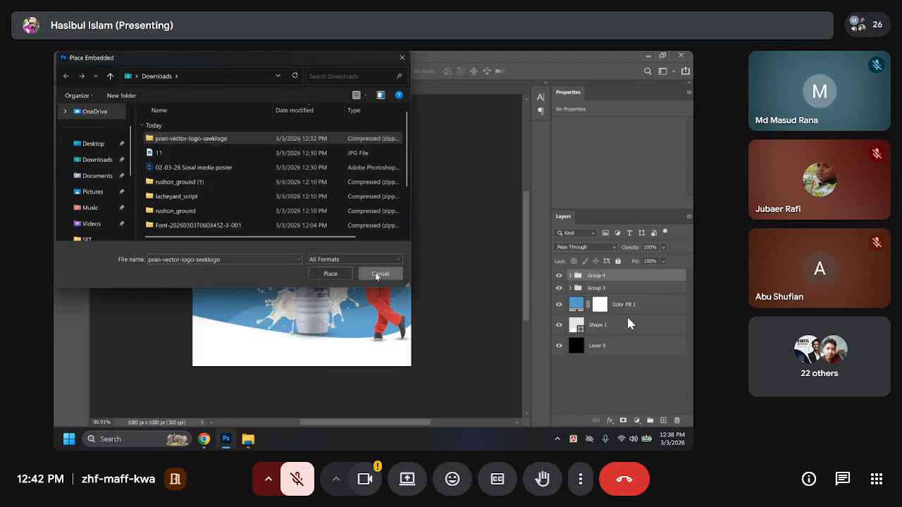
{"action": "left_click", "coordinate": [379, 274]}
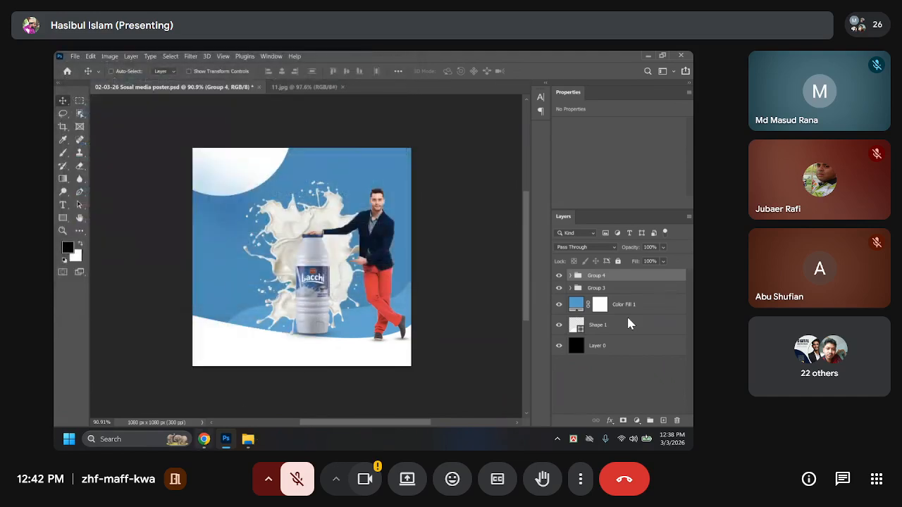
Switch to File Explorer and extract the pran-vector-logo-seeklogo archive in Downloads to its default folder, closing the extracted files' window.
{"action": "left_click", "coordinate": [248, 439]}
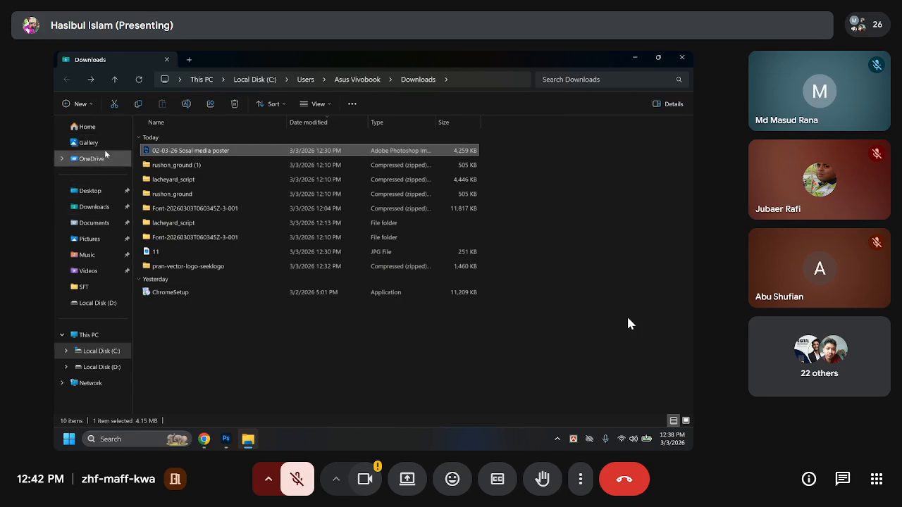
{"action": "left_click", "coordinate": [92, 207]}
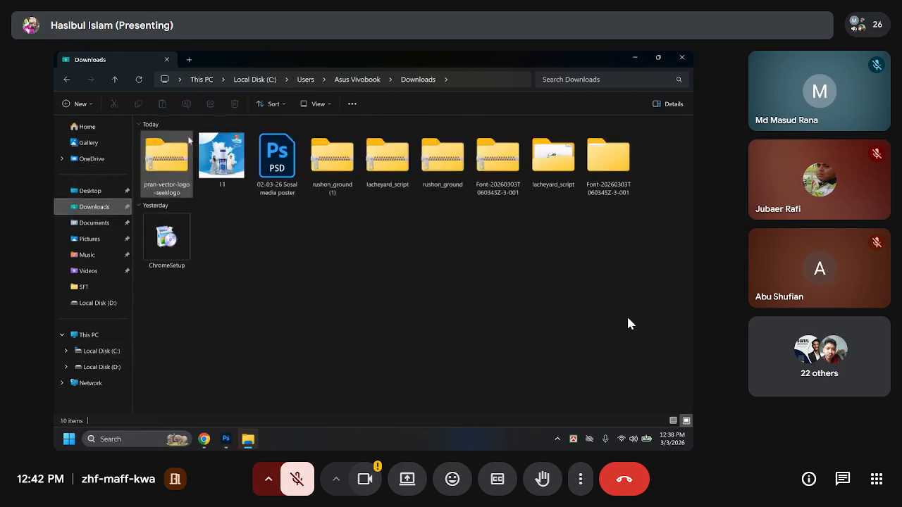
{"action": "left_click", "coordinate": [181, 148]}
{"action": "right_click", "coordinate": [181, 148]}
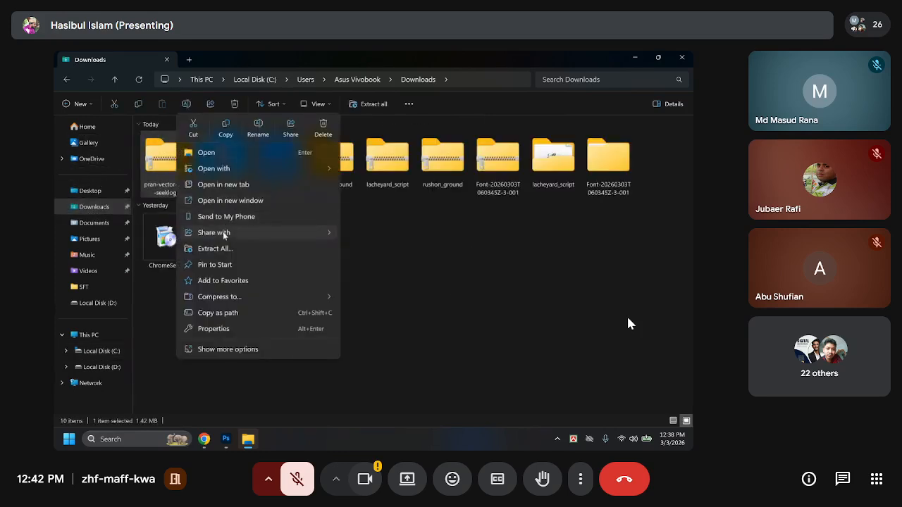
{"action": "left_click", "coordinate": [225, 251]}
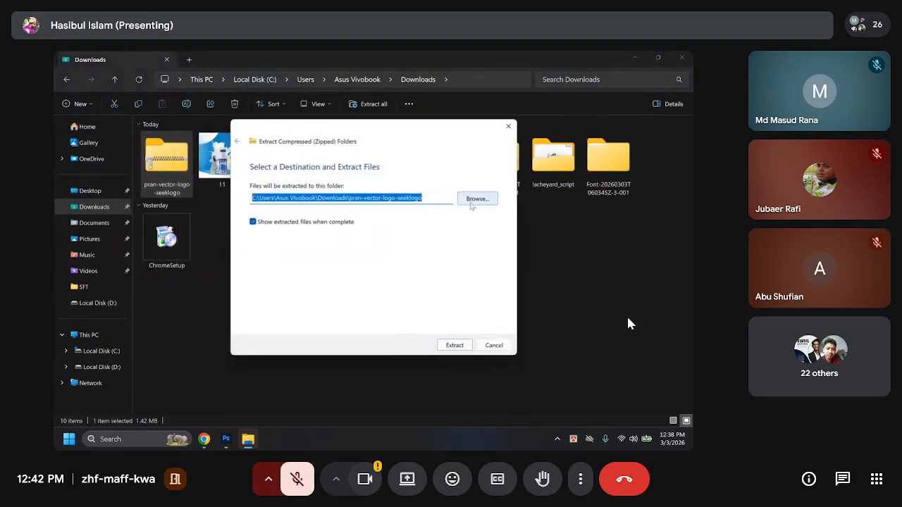
{"action": "left_click", "coordinate": [451, 347]}
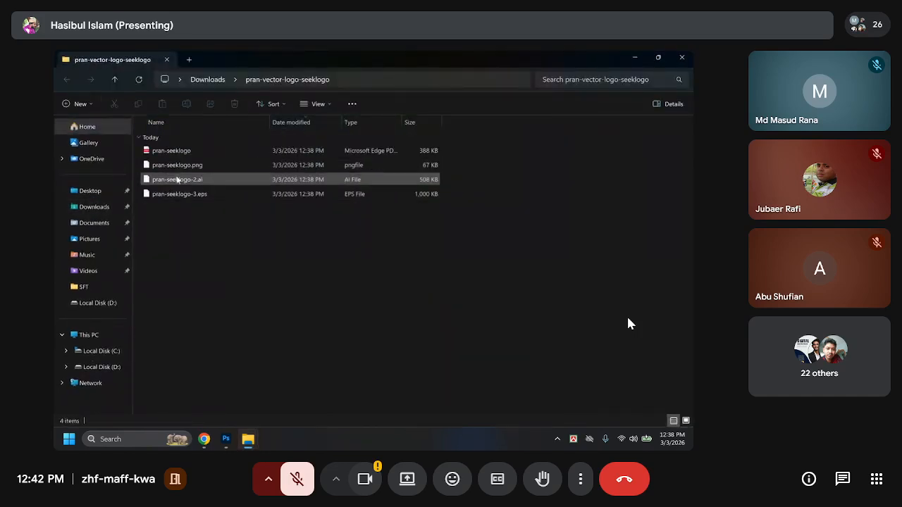
{"action": "left_click", "coordinate": [683, 58]}
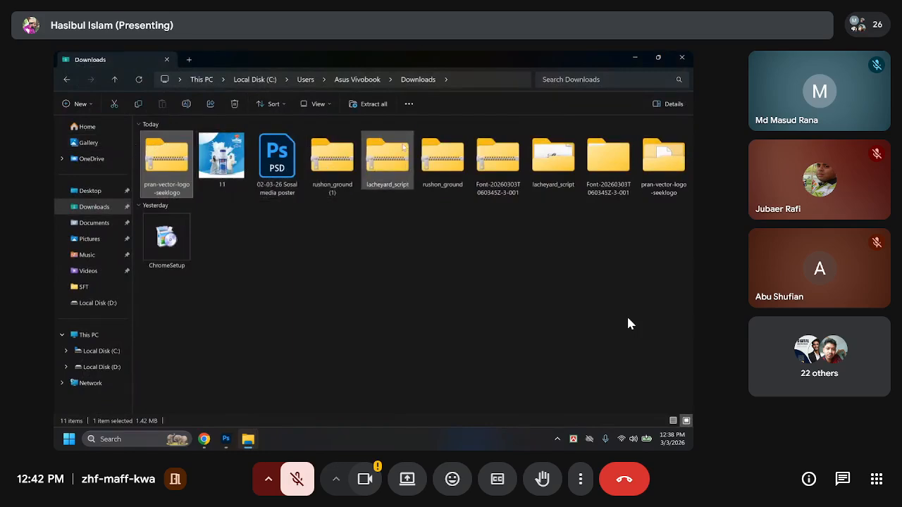
Open the PNG logo from the extracted pran-vector-logo-seeklogo folder, making Photos the permanent app for PNG files, and close the viewer.
{"action": "double_click", "coordinate": [555, 161]}
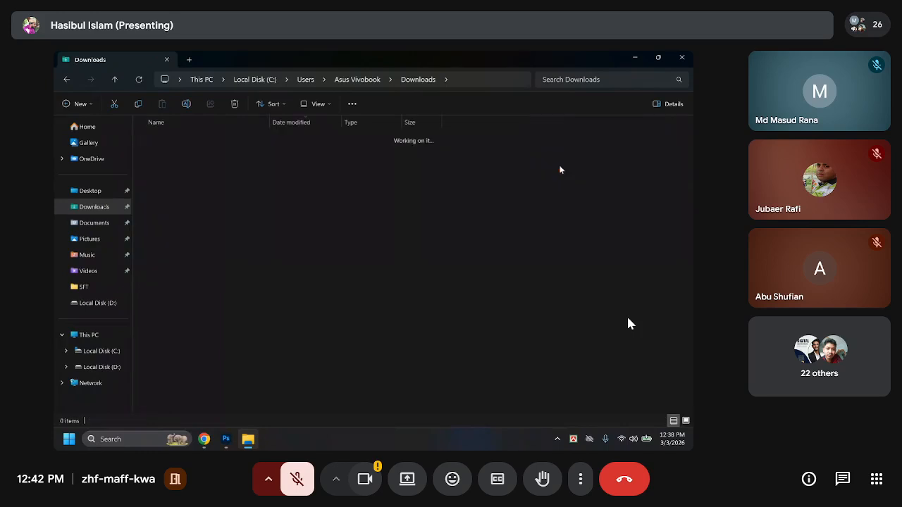
{"action": "left_click", "coordinate": [66, 79]}
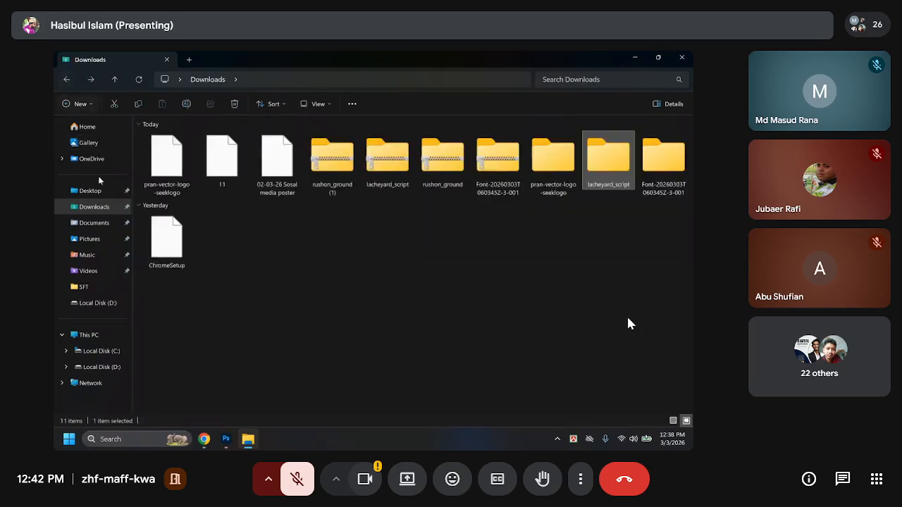
{"action": "left_click", "coordinate": [151, 169]}
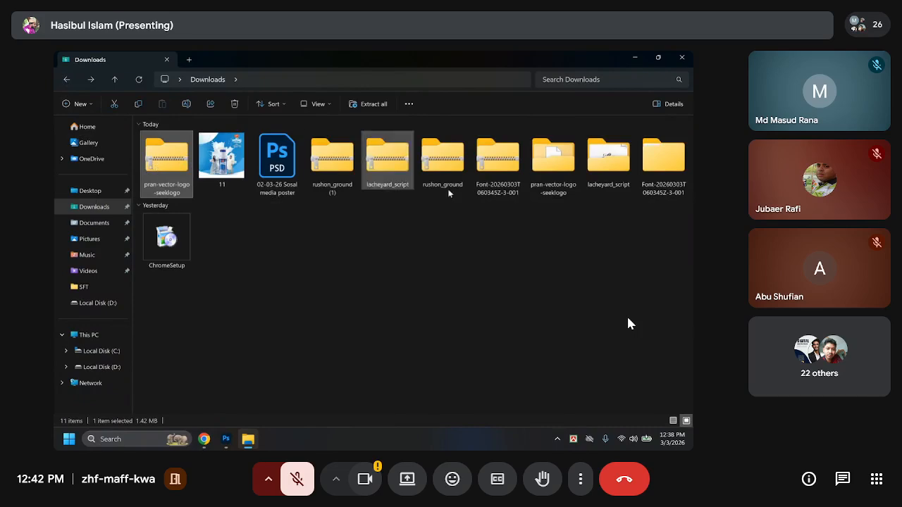
{"action": "double_click", "coordinate": [561, 169]}
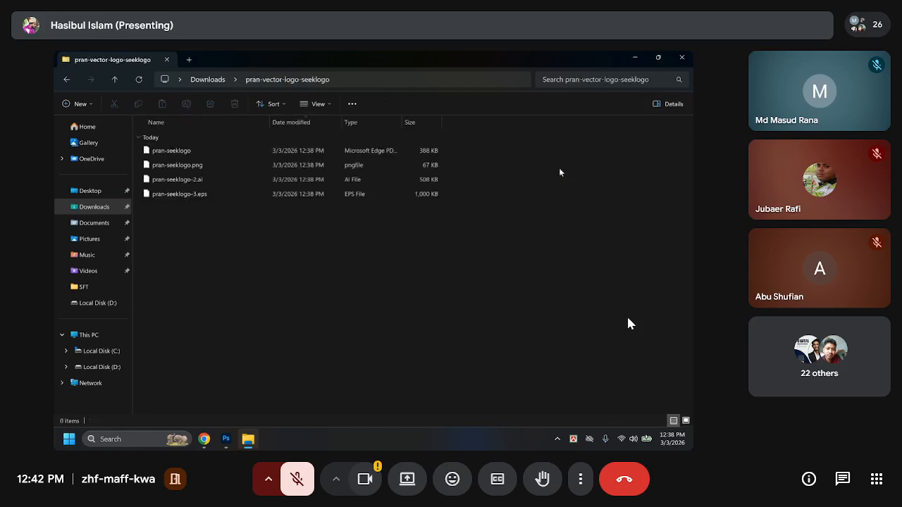
{"action": "double_click", "coordinate": [184, 168]}
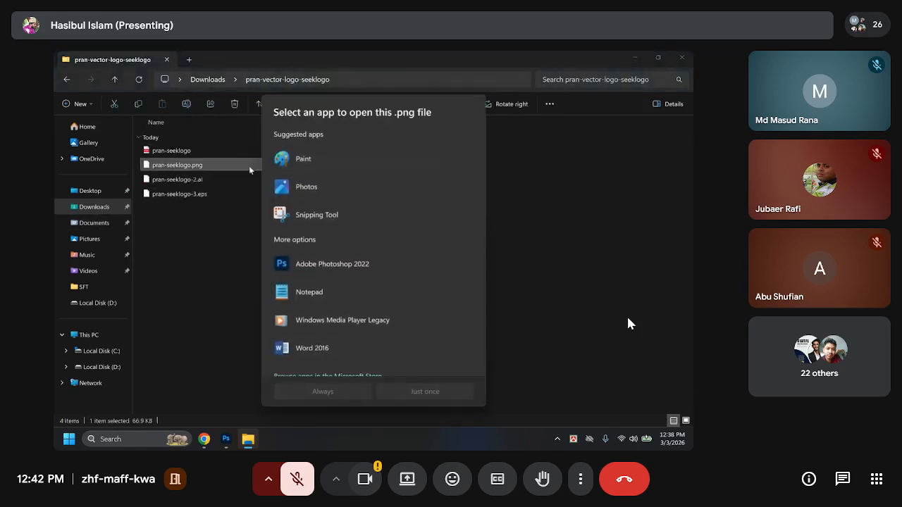
{"action": "left_click", "coordinate": [312, 188]}
{"action": "left_click", "coordinate": [329, 392]}
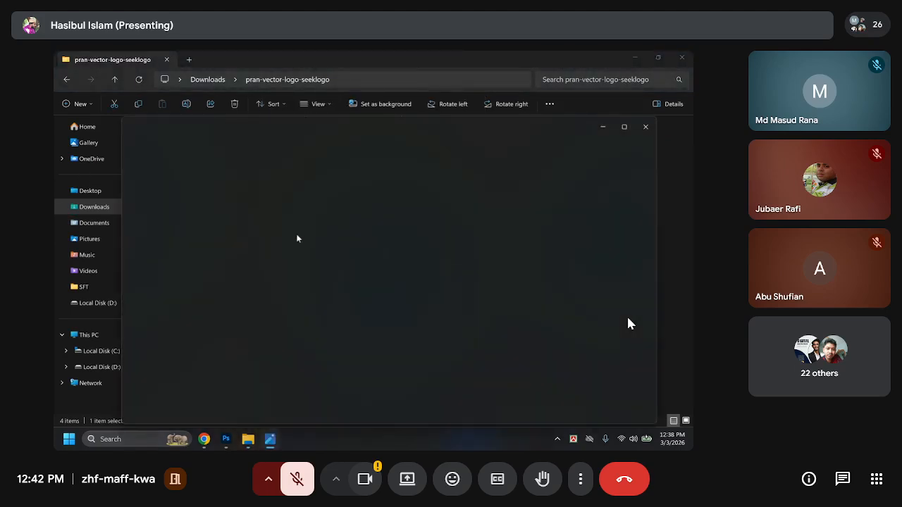
{"action": "left_click", "coordinate": [645, 127]}
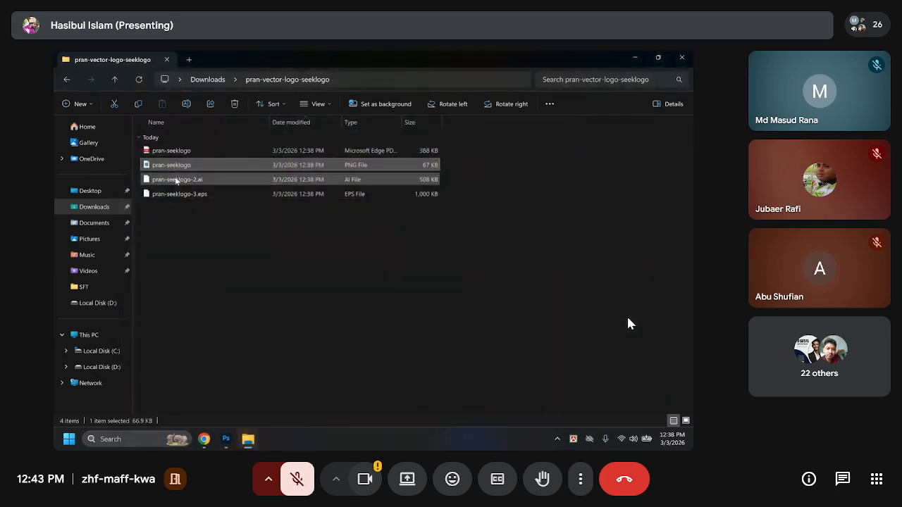
Switch back to Photoshop and place the pran-seeklogo PNG from the pran-vector-logo-seeklogo folder as an embedded object in the poster.
{"action": "left_click", "coordinate": [225, 439]}
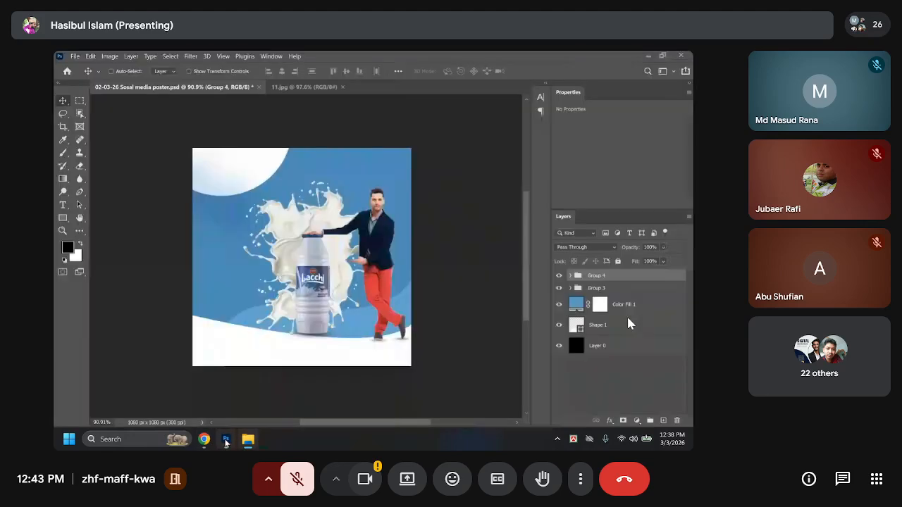
{"action": "left_click", "coordinate": [76, 56]}
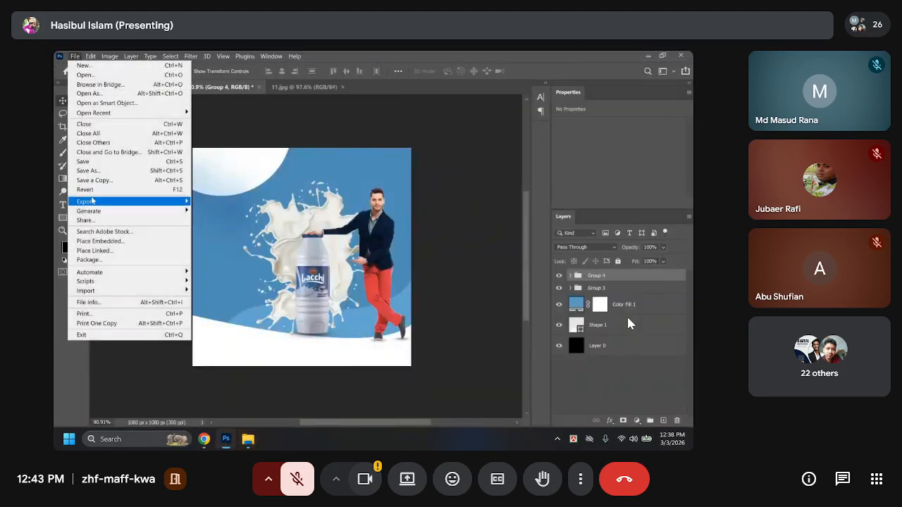
{"action": "left_click", "coordinate": [105, 241]}
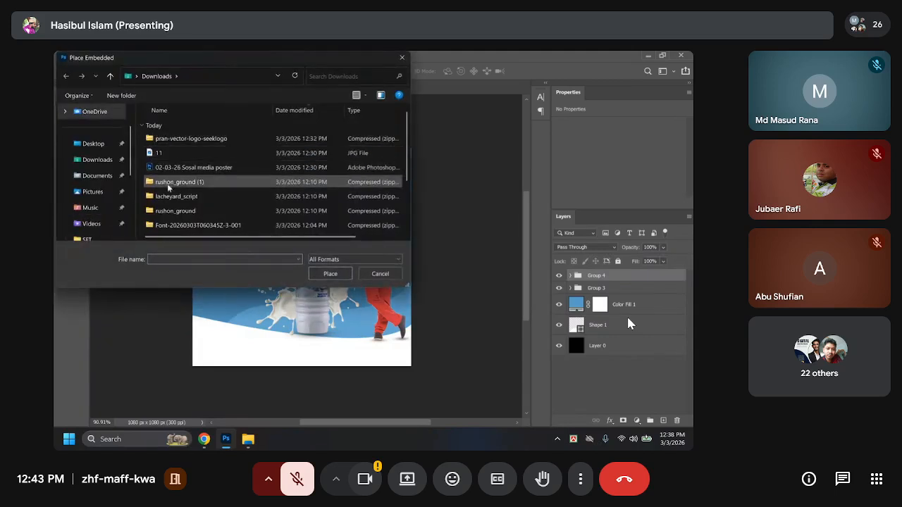
{"action": "scroll", "coordinate": [170, 201], "scroll_direction": "down", "scroll_amount": 1}
{"action": "scroll", "coordinate": [171, 197], "scroll_direction": "down", "scroll_amount": 1}
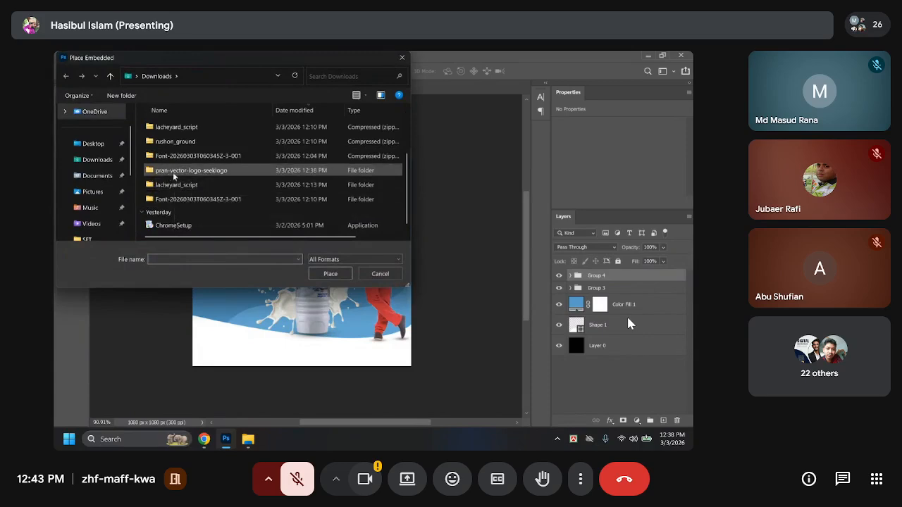
{"action": "double_click", "coordinate": [176, 172]}
{"action": "left_click", "coordinate": [181, 154]}
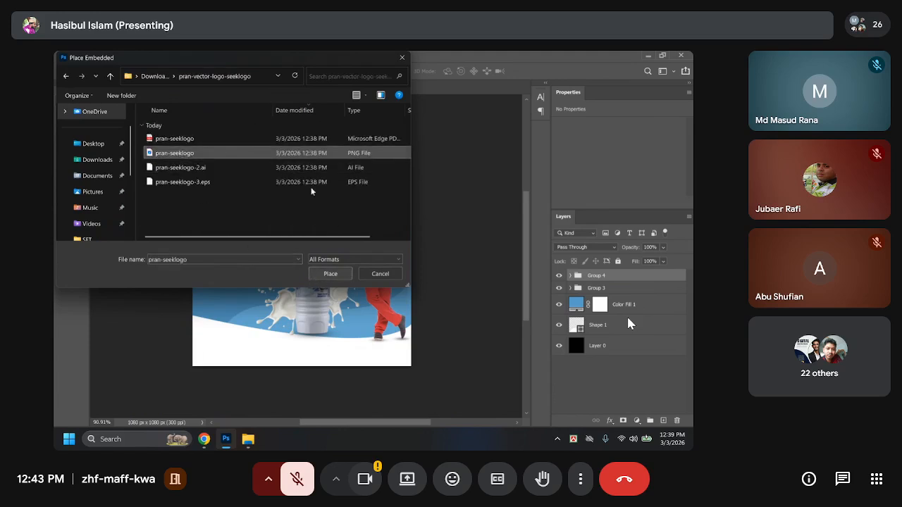
{"action": "left_click", "coordinate": [356, 95]}
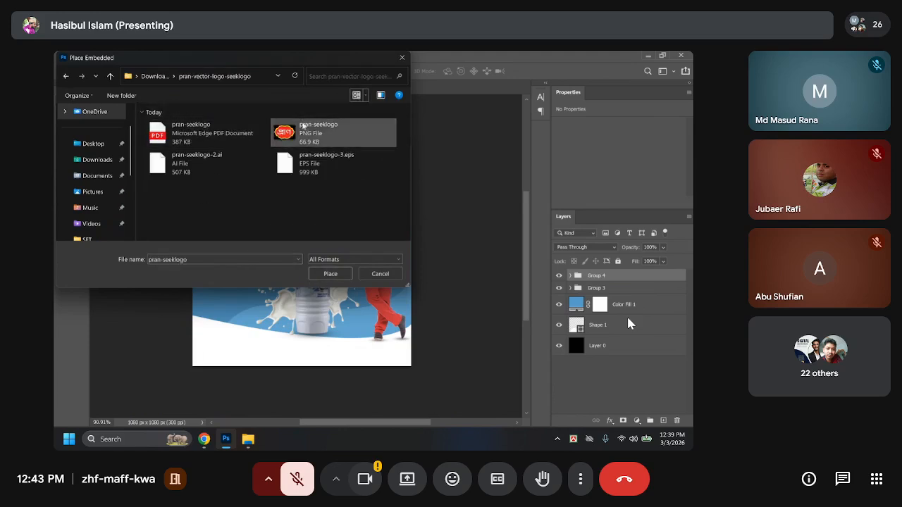
{"action": "left_click", "coordinate": [328, 275]}
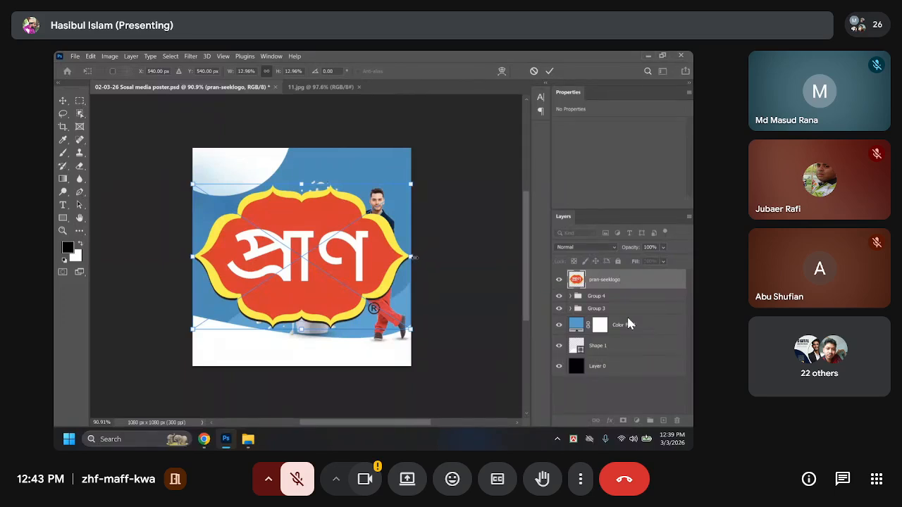
Scale the placed Pran logo down to about 99 × 66 px on the blue area left of the milk splash.
{"action": "left_click_drag", "start_coordinate": [414, 260], "coordinate": [380, 262]}
{"action": "key", "text": "ctrl+z"}
{"action": "left_click_drag", "start_coordinate": [411, 258], "coordinate": [226, 194]}
{"action": "scroll", "coordinate": [222, 262], "scroll_direction": "up", "scroll_amount": 2}
{"action": "scroll", "coordinate": [217, 217], "scroll_direction": "up", "scroll_amount": 2}
{"action": "scroll", "coordinate": [243, 197], "scroll_direction": "up", "scroll_amount": 3}
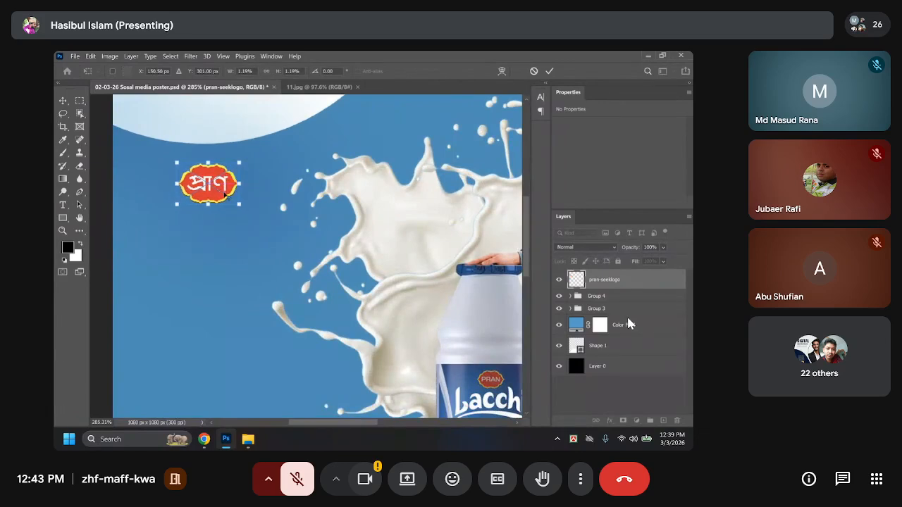
{"action": "key", "text": "Return"}
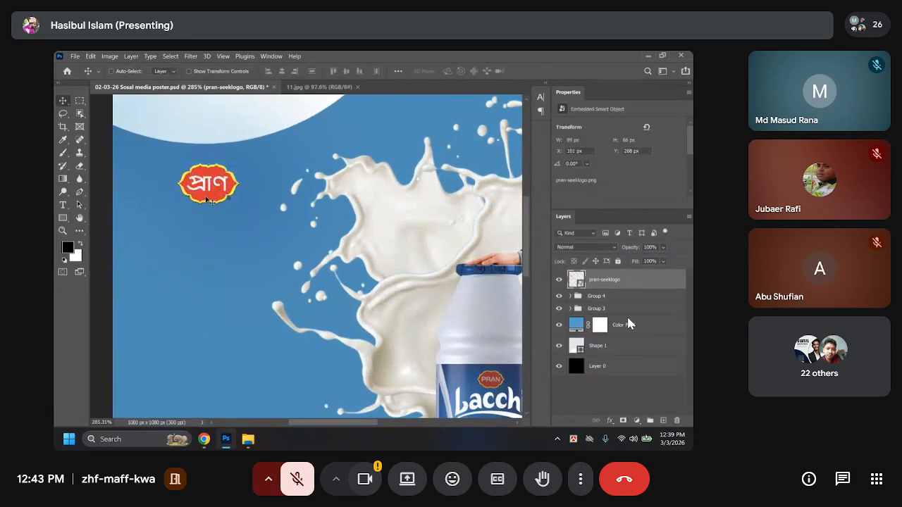
Move the Pran logo to about X 87 px, Y 292 px and compare the layout with the 11.jpg reference poster.
{"action": "left_click_drag", "start_coordinate": [208, 196], "coordinate": [200, 203]}
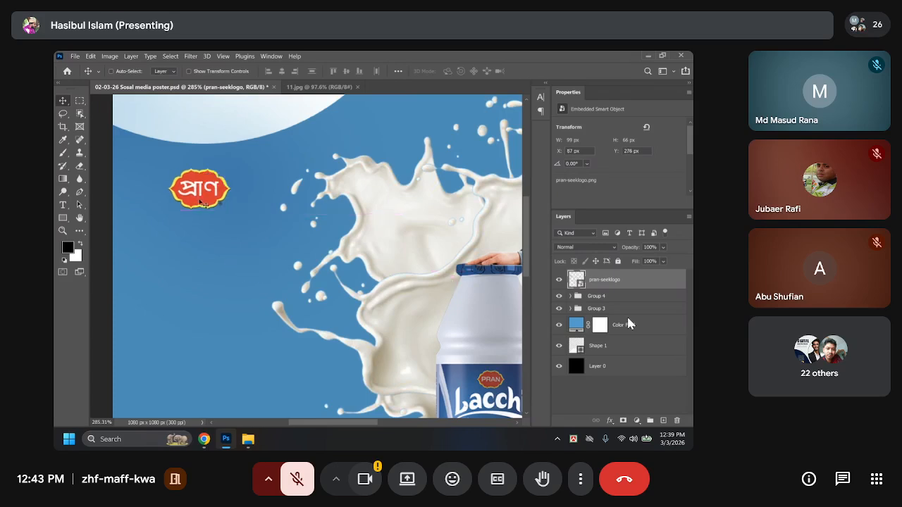
{"action": "scroll", "coordinate": [214, 215], "scroll_direction": "down", "scroll_amount": 1}
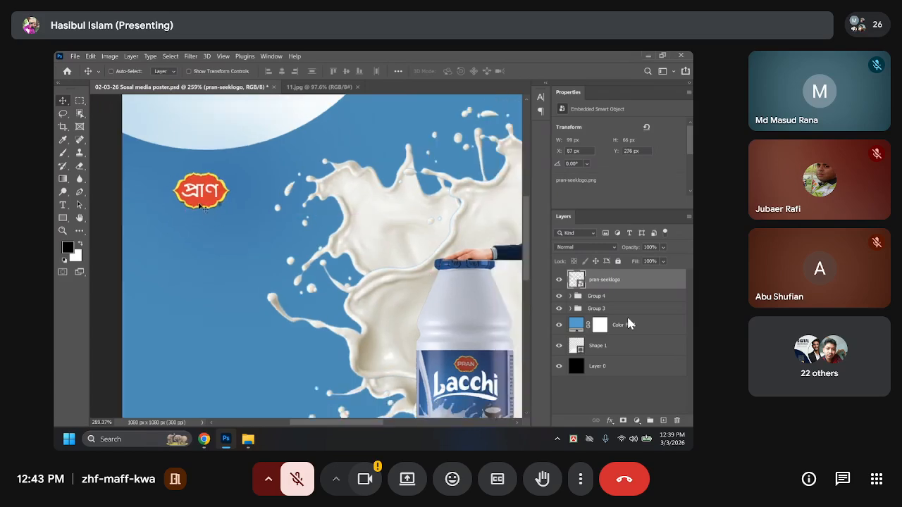
{"action": "left_click_drag", "start_coordinate": [201, 201], "coordinate": [203, 211]}
{"action": "scroll", "coordinate": [208, 213], "scroll_direction": "down", "scroll_amount": 2}
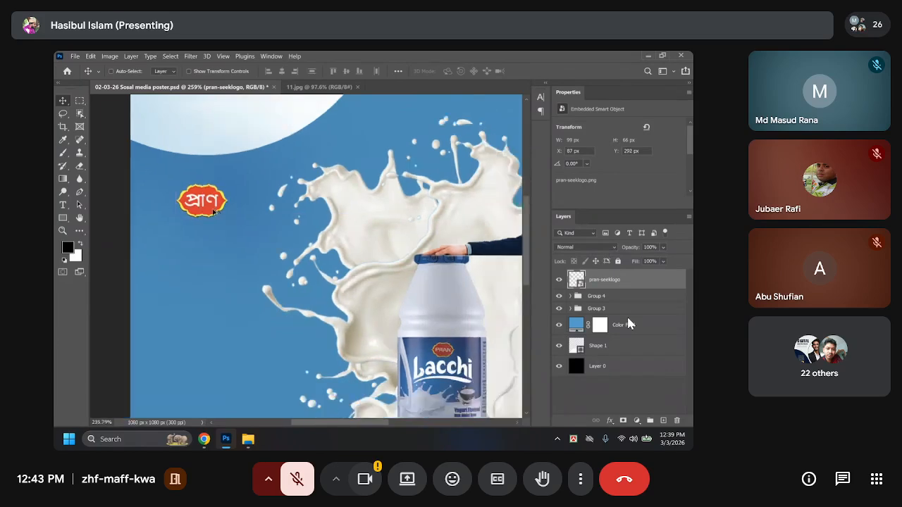
{"action": "left_click", "coordinate": [320, 87]}
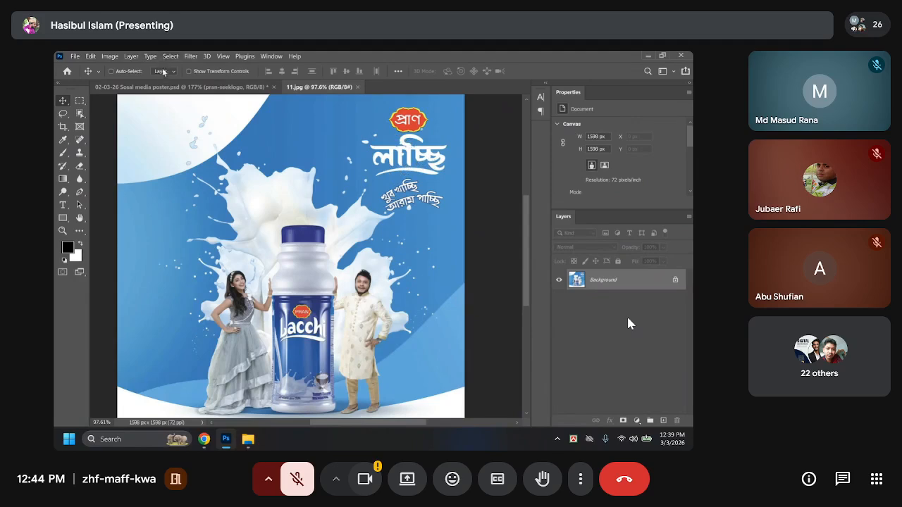
{"action": "left_click", "coordinate": [185, 87]}
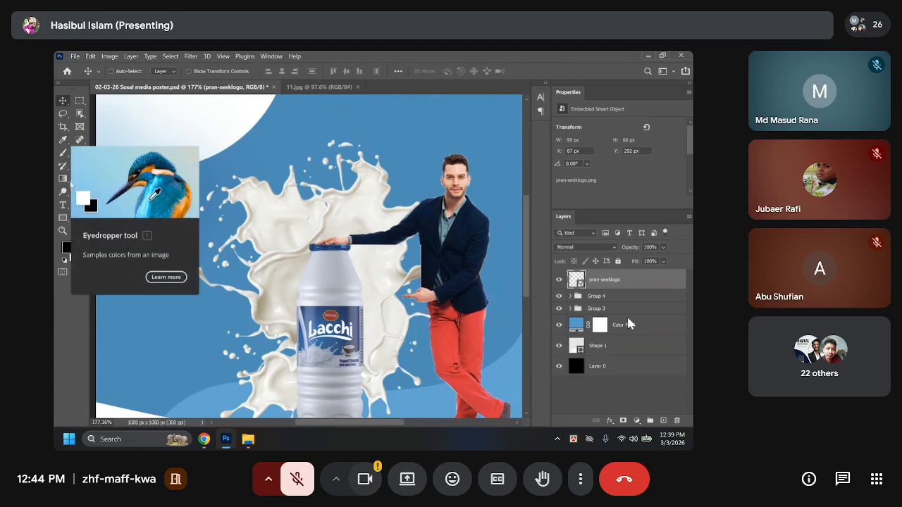
Activate the Horizontal Type tool, bring the blue area around the Pran logo into close view, and switch keyboard input to Bijoy Classic.
{"action": "left_click_drag", "start_coordinate": [65, 206], "coordinate": [83, 212]}
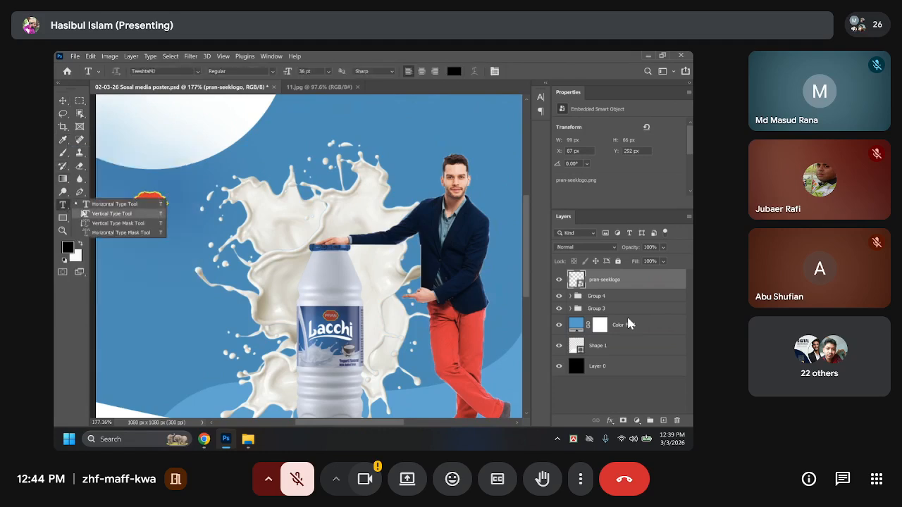
{"action": "left_click", "coordinate": [108, 205]}
{"action": "scroll", "coordinate": [167, 220], "scroll_direction": "down", "scroll_amount": 3}
{"action": "scroll", "coordinate": [167, 224], "scroll_direction": "down", "scroll_amount": 3}
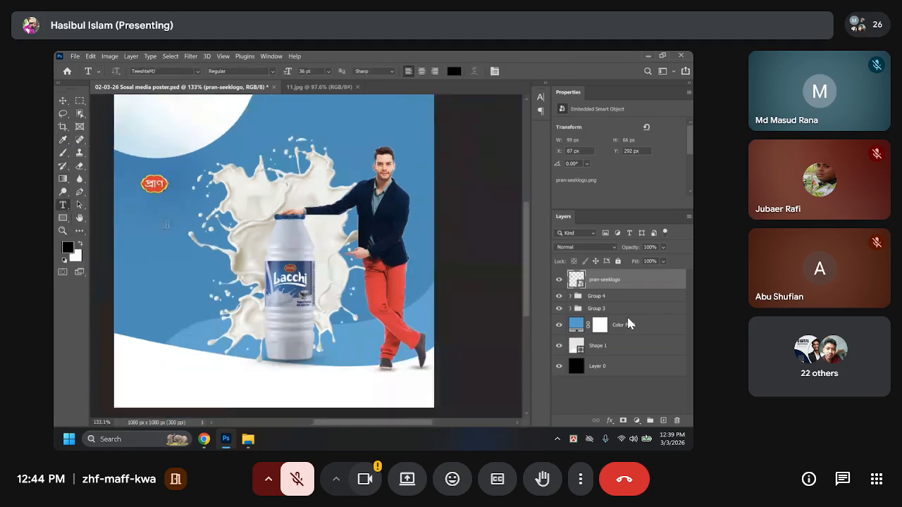
{"action": "scroll", "coordinate": [136, 216], "scroll_direction": "up", "scroll_amount": 3}
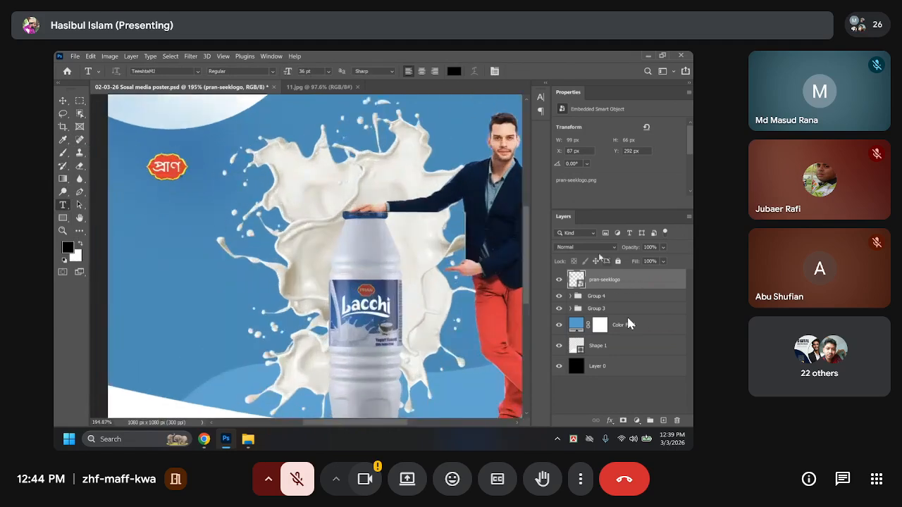
{"action": "scroll", "coordinate": [173, 166], "scroll_direction": "up", "scroll_amount": 3}
{"action": "scroll", "coordinate": [180, 201], "scroll_direction": "down", "scroll_amount": 4}
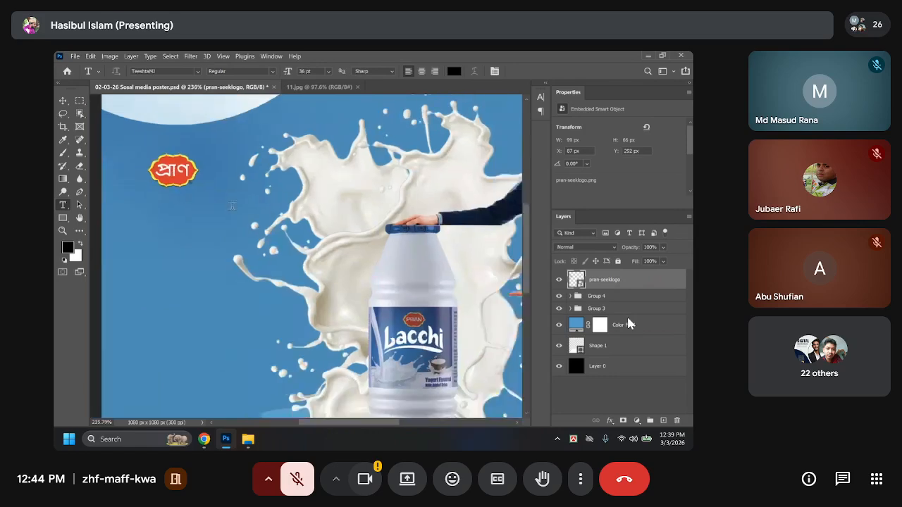
{"action": "scroll", "coordinate": [179, 187], "scroll_direction": "up", "scroll_amount": 3}
{"action": "scroll", "coordinate": [181, 183], "scroll_direction": "up", "scroll_amount": 2}
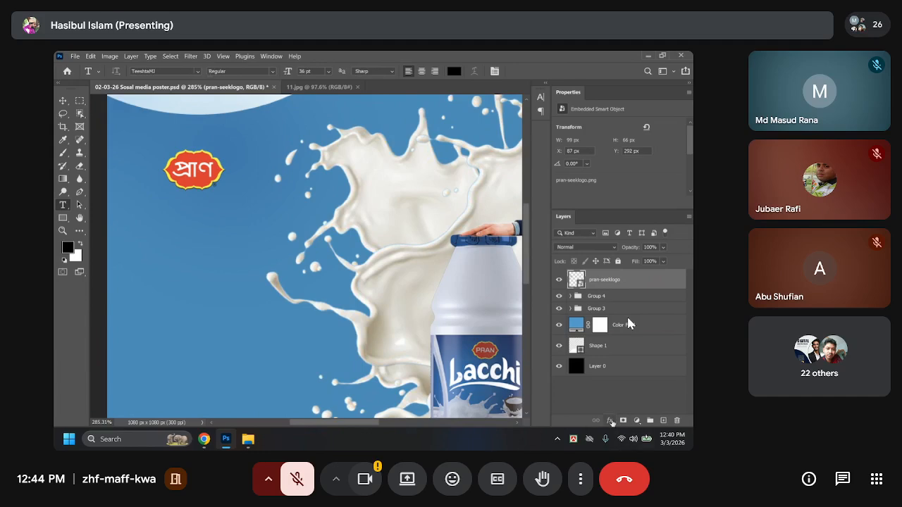
{"action": "right_click", "coordinate": [574, 441]}
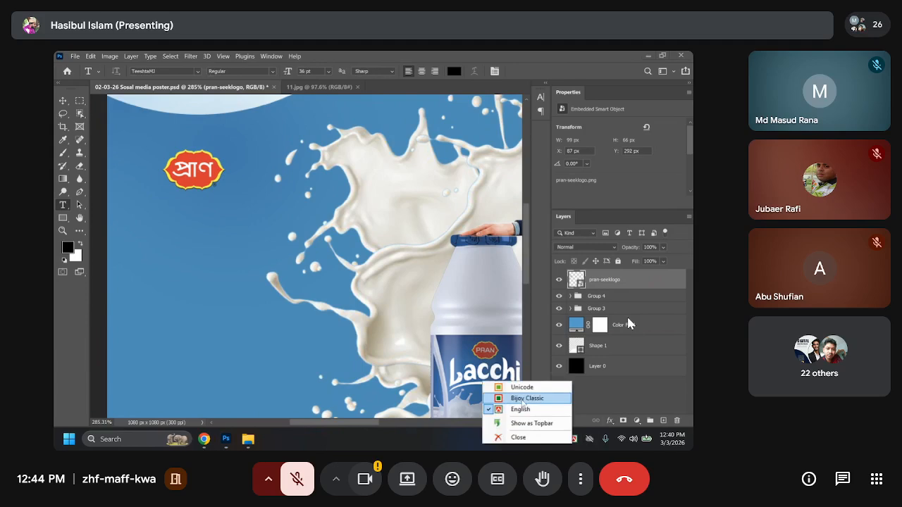
{"action": "left_click", "coordinate": [523, 399]}
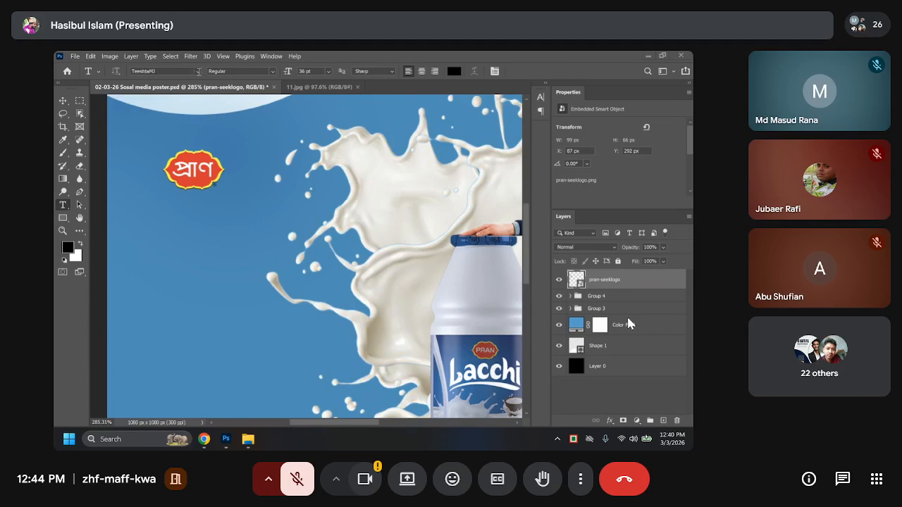
Add the black Bangla headline text "লাচ্ছি" at the Pran logo in TeeshtaMJ Regular, 36 pt.
{"action": "left_click", "coordinate": [170, 206]}
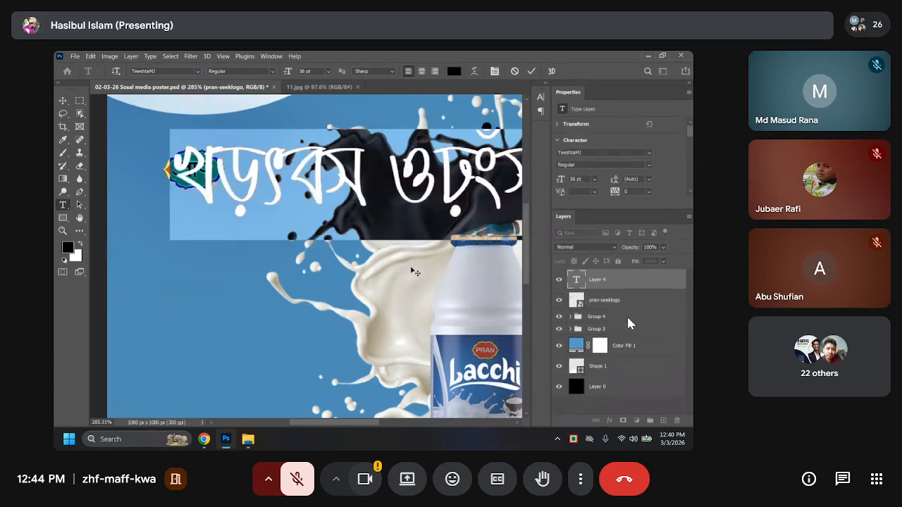
{"action": "key", "text": "BackSpace"}
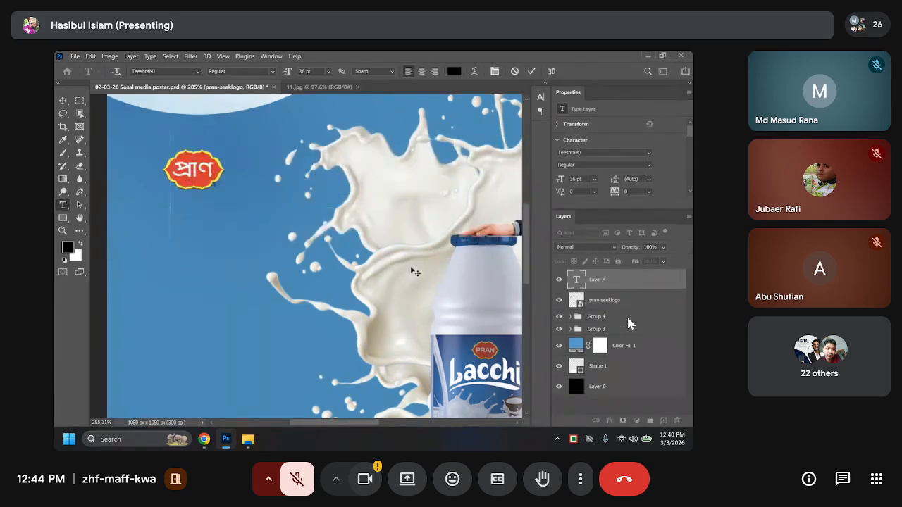
{"action": "type", "text": "ল"}
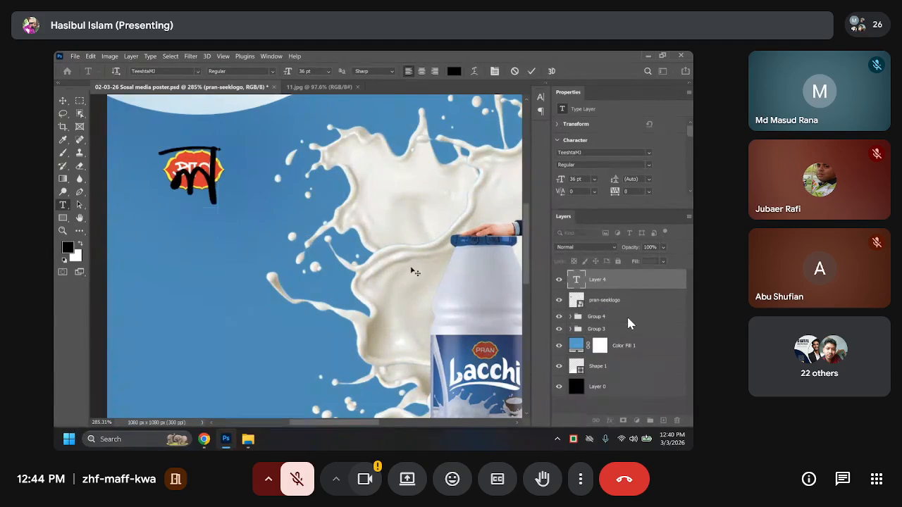
{"action": "type", "text": "া"}
{"action": "type", "text": "ী"}
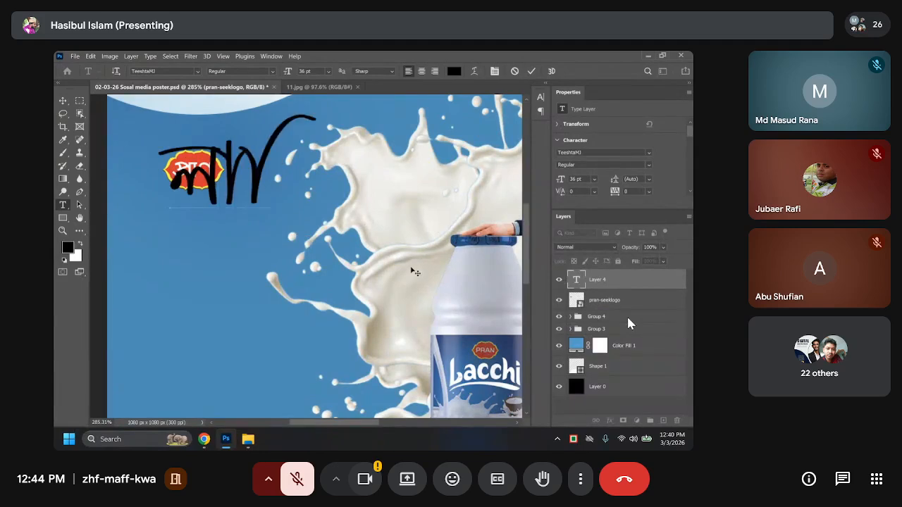
{"action": "type", "text": "চ্ছ"}
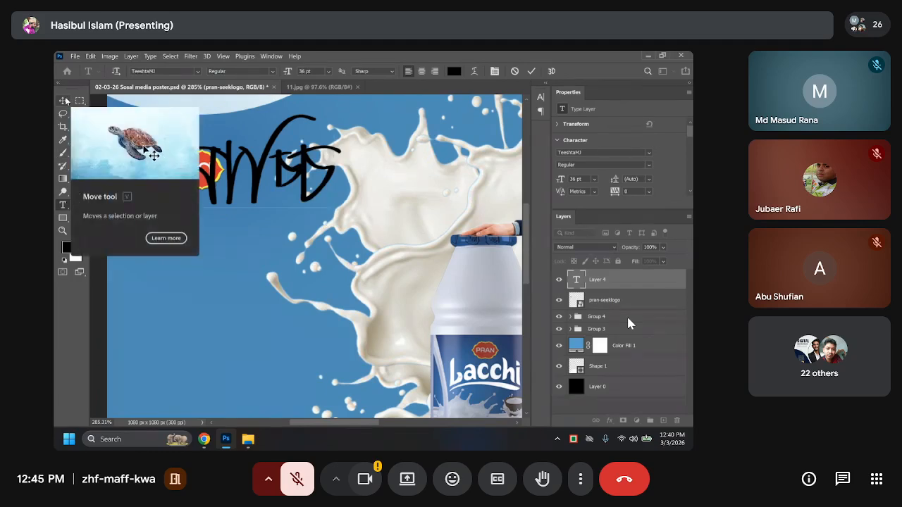
{"action": "key", "text": "BackSpace"}
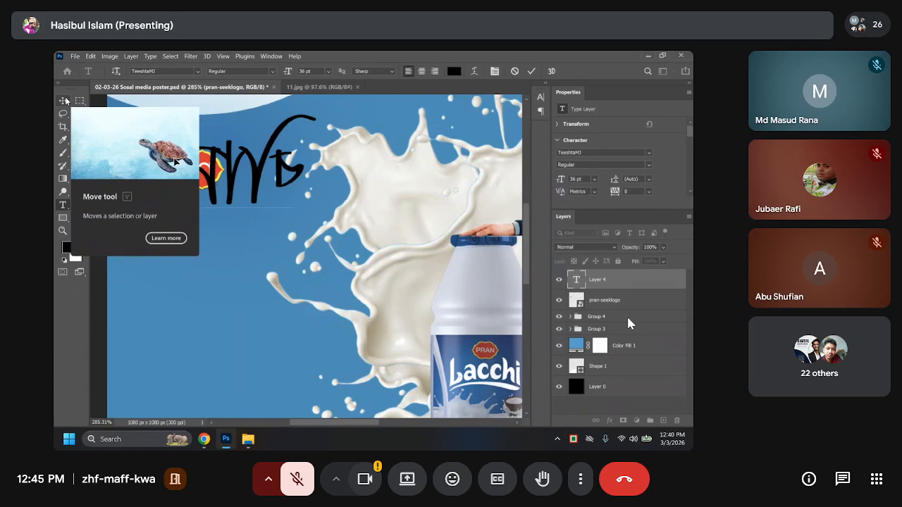
{"action": "type", "text": "্ছ"}
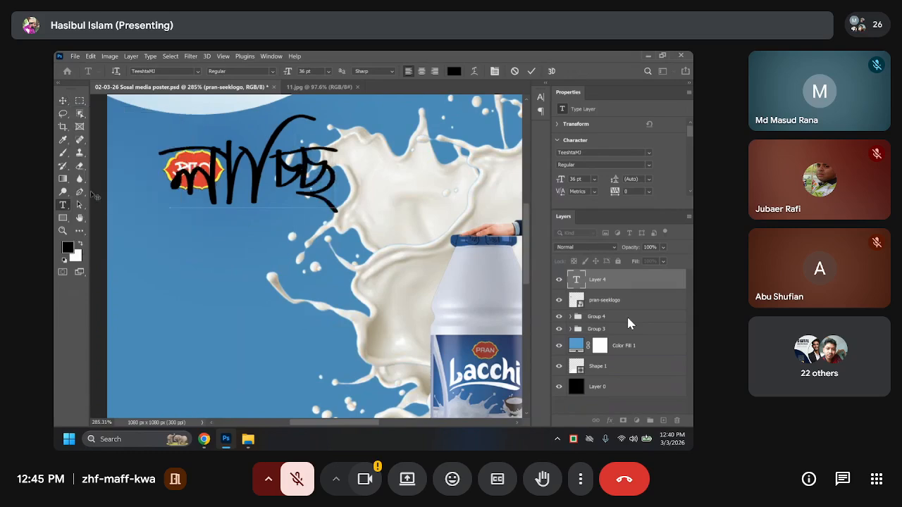
Move the "লাচ্ছি" headline down so it sits roughly centred directly beneath the Pran logo.
{"action": "left_click", "coordinate": [63, 101]}
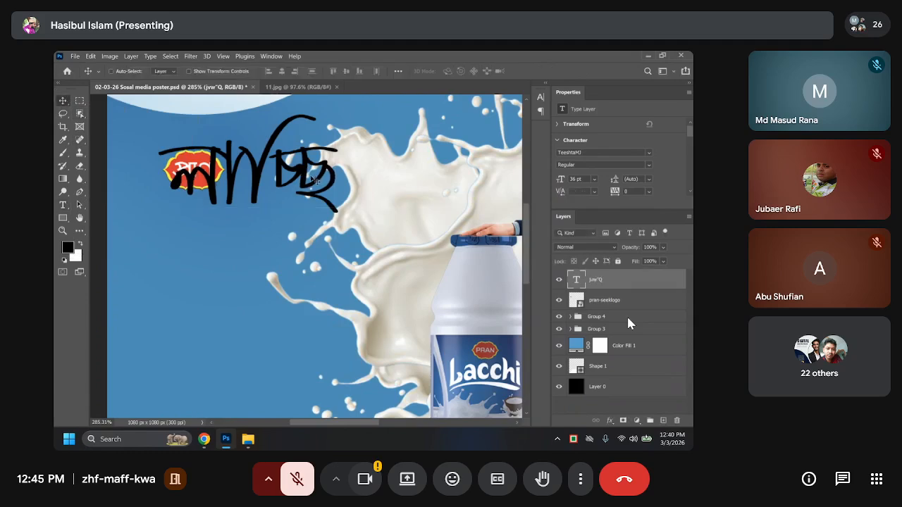
{"action": "left_click_drag", "start_coordinate": [313, 180], "coordinate": [273, 233]}
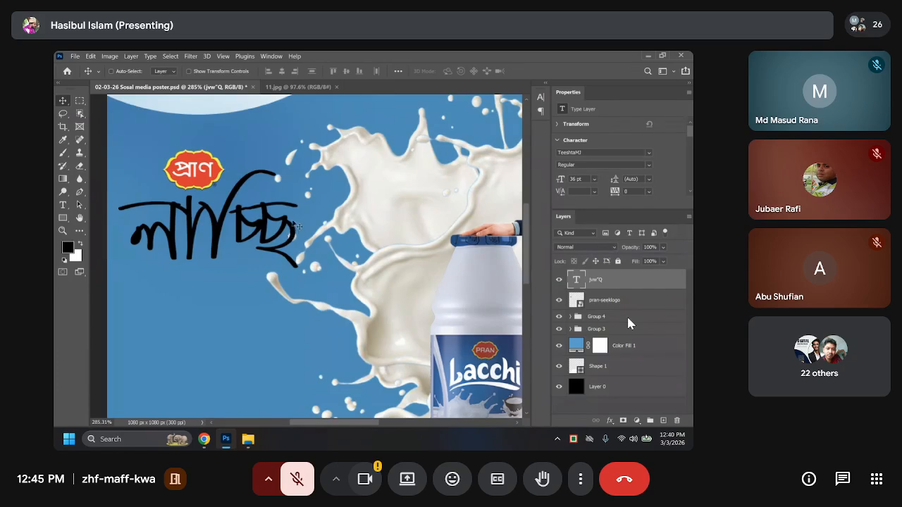
{"action": "left_click_drag", "start_coordinate": [204, 233], "coordinate": [211, 240]}
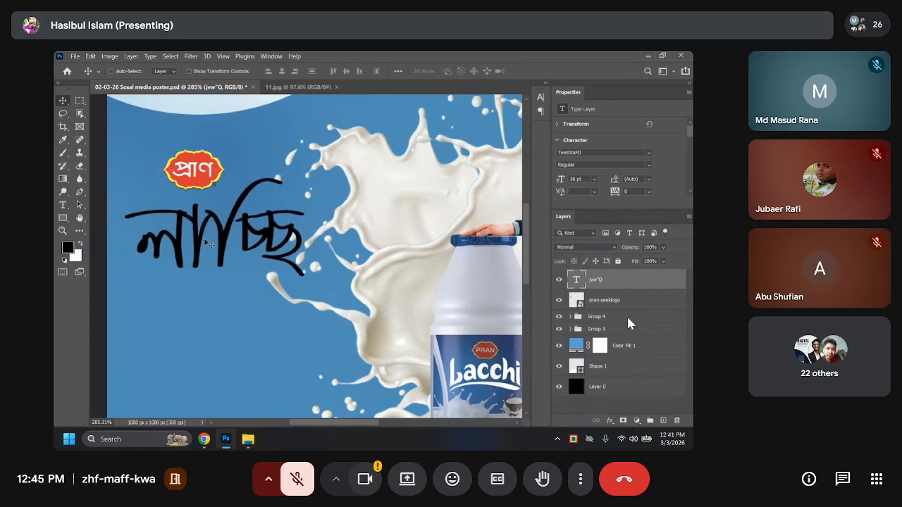
{"action": "left_click_drag", "start_coordinate": [211, 238], "coordinate": [212, 230]}
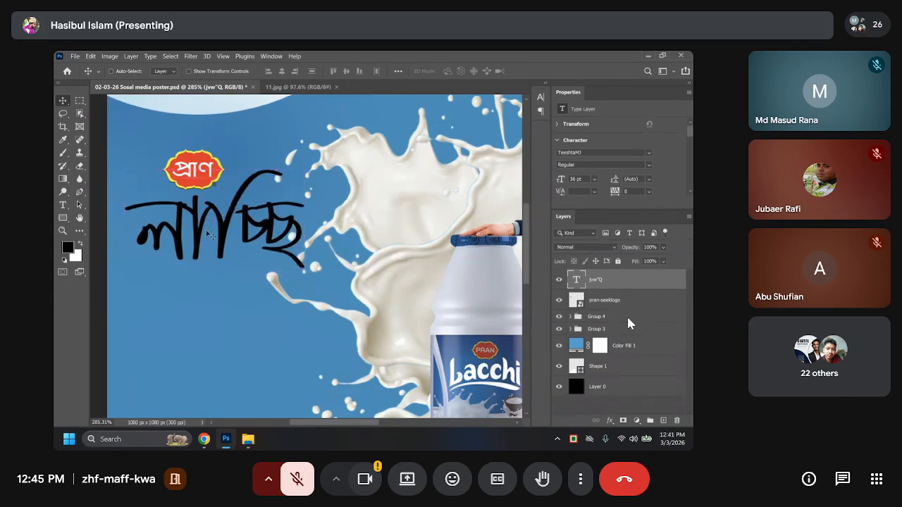
Change the font of the "লাচ্ছি" headline to SutonnyMJ.
{"action": "left_click", "coordinate": [63, 205]}
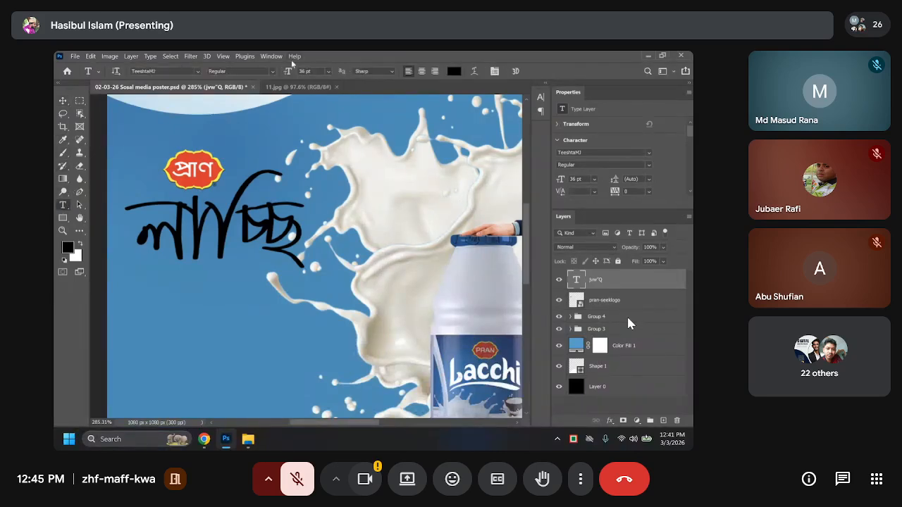
{"action": "left_click", "coordinate": [199, 72]}
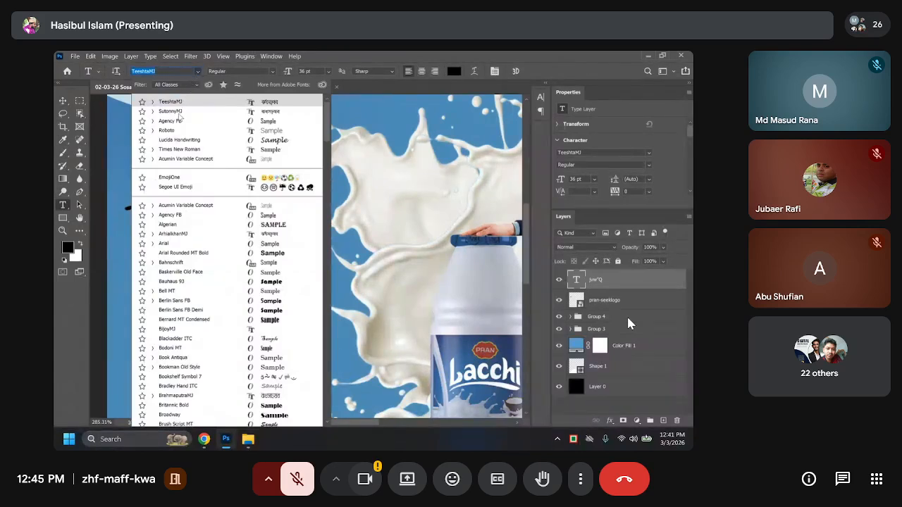
{"action": "left_click", "coordinate": [180, 112]}
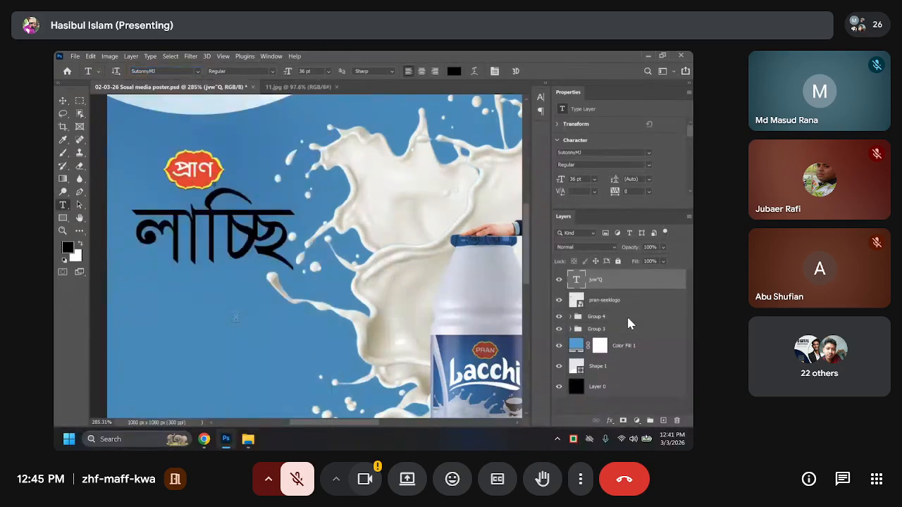
Add a separate black text line "খুব খাচ্ছি" below the headline in SutonnyMJ Regular, 16 pt.
{"action": "scroll", "coordinate": [235, 317], "scroll_direction": "down", "scroll_amount": 1}
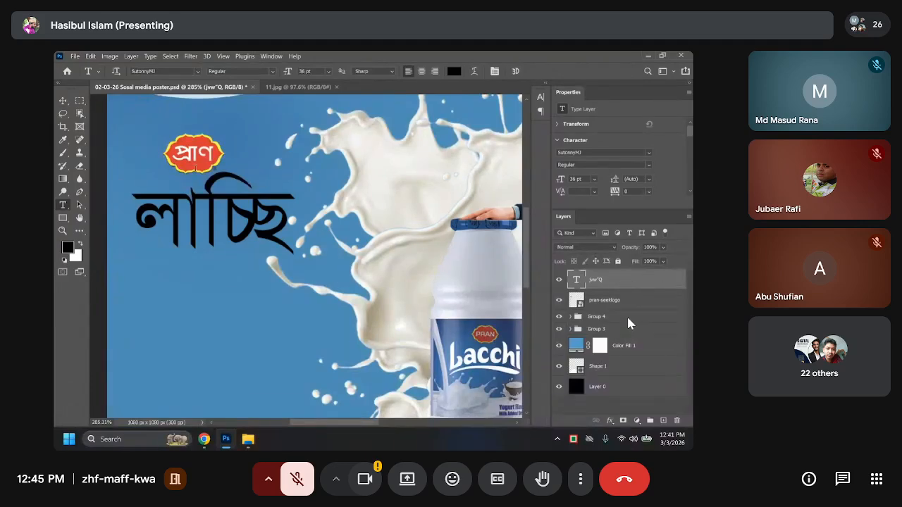
{"action": "left_click", "coordinate": [63, 101]}
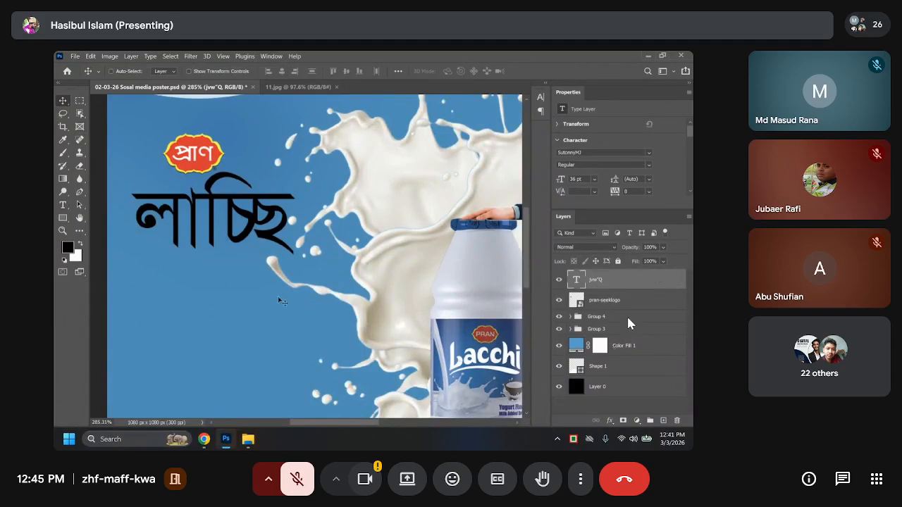
{"action": "left_click", "coordinate": [70, 209]}
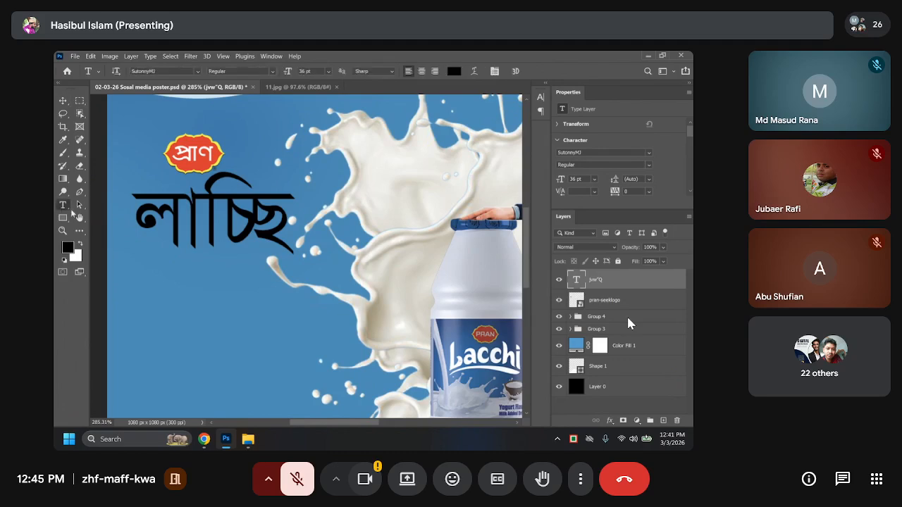
{"action": "left_click", "coordinate": [185, 287]}
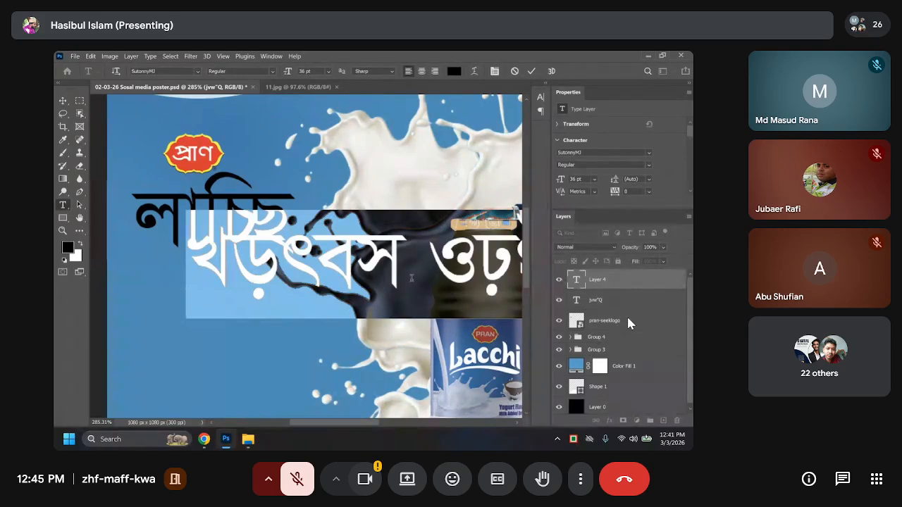
{"action": "key", "text": "BackSpace"}
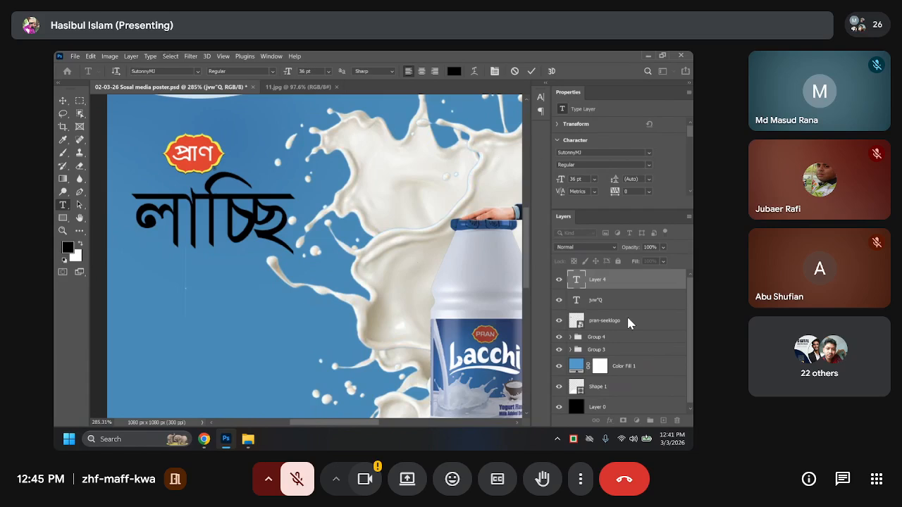
{"action": "left_click", "coordinate": [598, 182]}
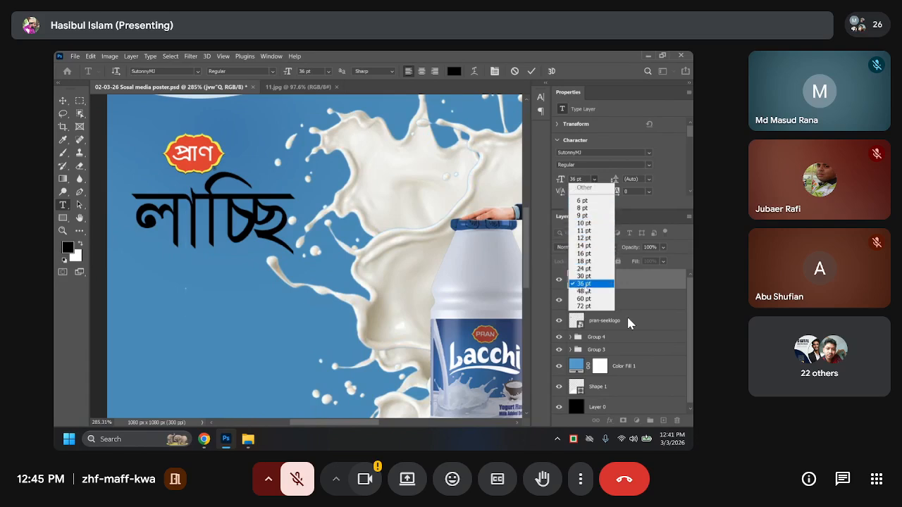
{"action": "left_click", "coordinate": [588, 254]}
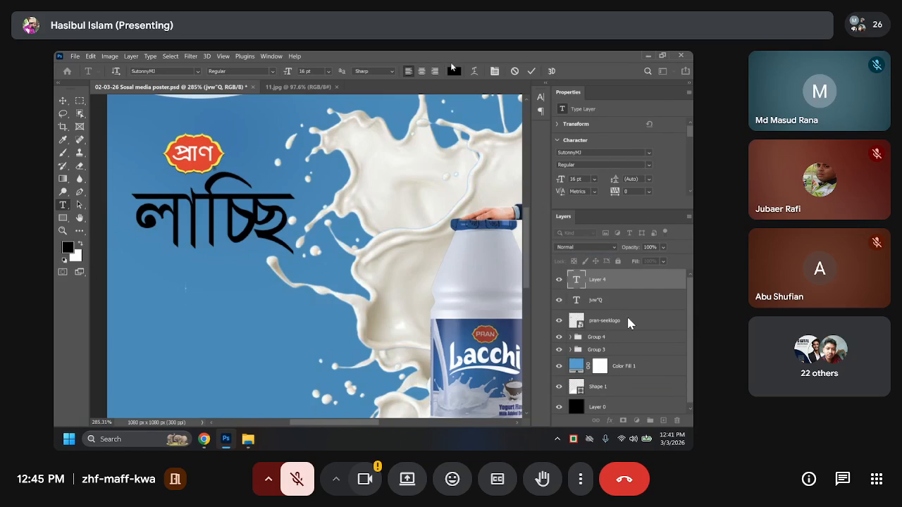
{"action": "type", "text": "Lye"}
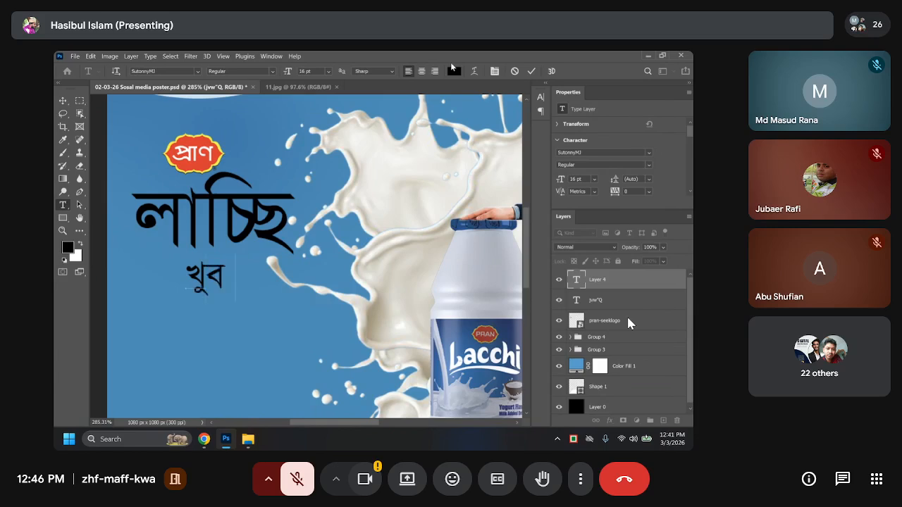
{"action": "type", "text": " Lvw”"}
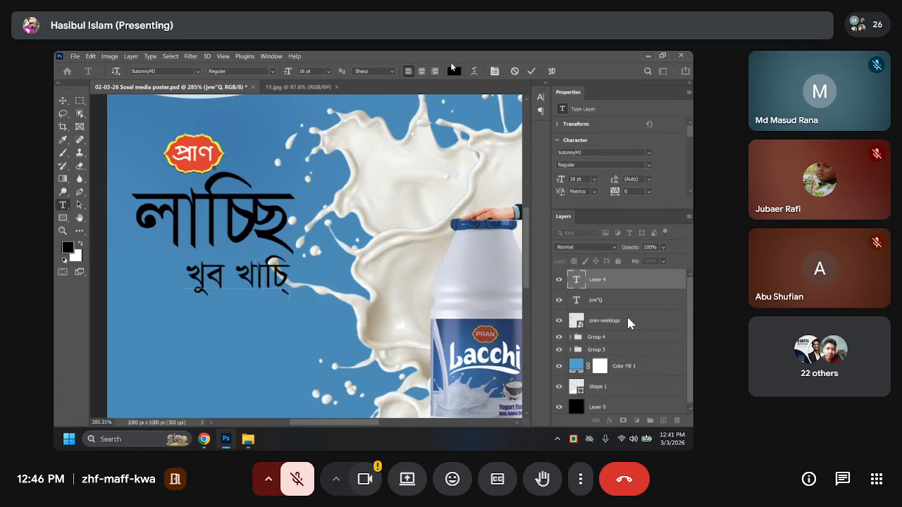
{"action": "type", "text": "Q"}
Move the "খুব খাচ্ছি" line left until its start lines up under the headline, comparing the layout with the 11.jpg reference poster.
{"action": "left_click", "coordinate": [296, 88]}
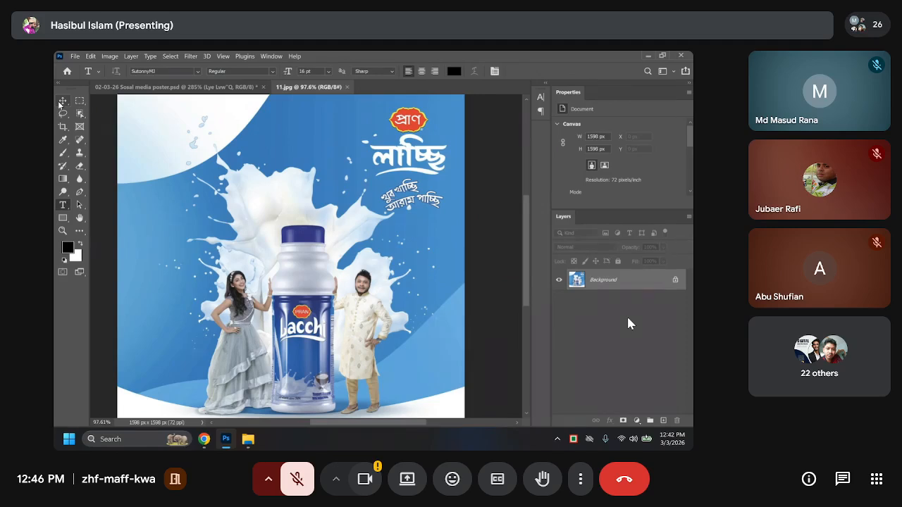
{"action": "left_click", "coordinate": [176, 87]}
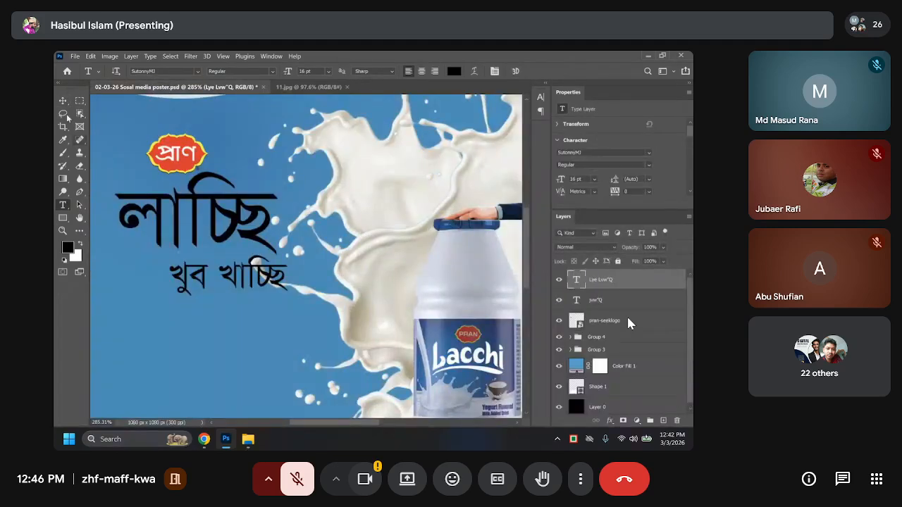
{"action": "left_click", "coordinate": [63, 101]}
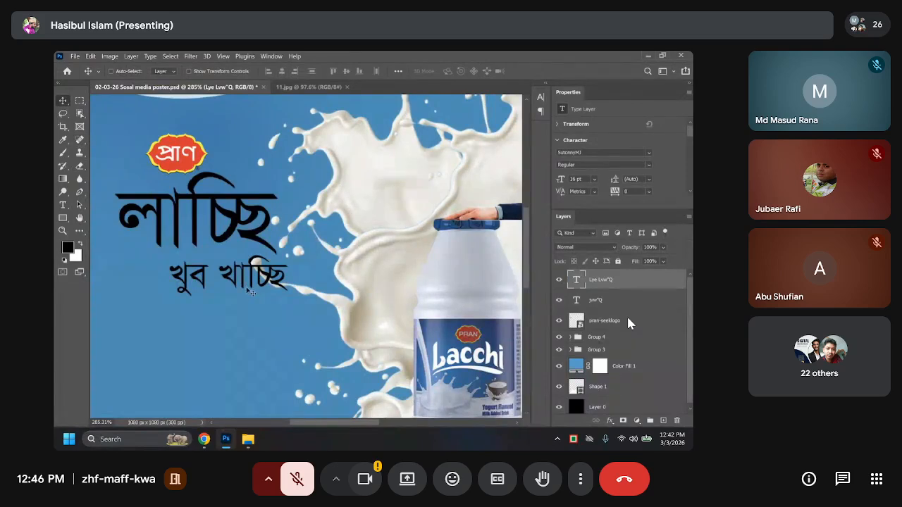
{"action": "left_click_drag", "start_coordinate": [248, 290], "coordinate": [200, 291]}
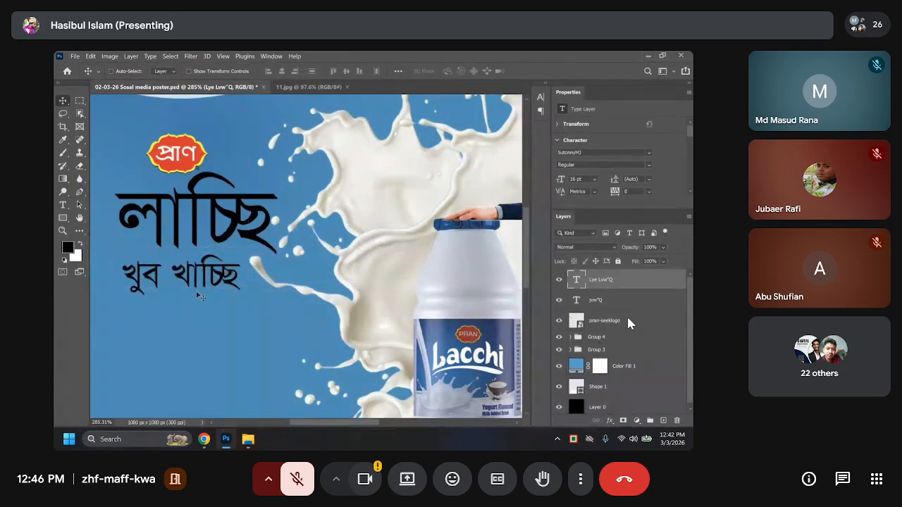
{"action": "left_click", "coordinate": [294, 87]}
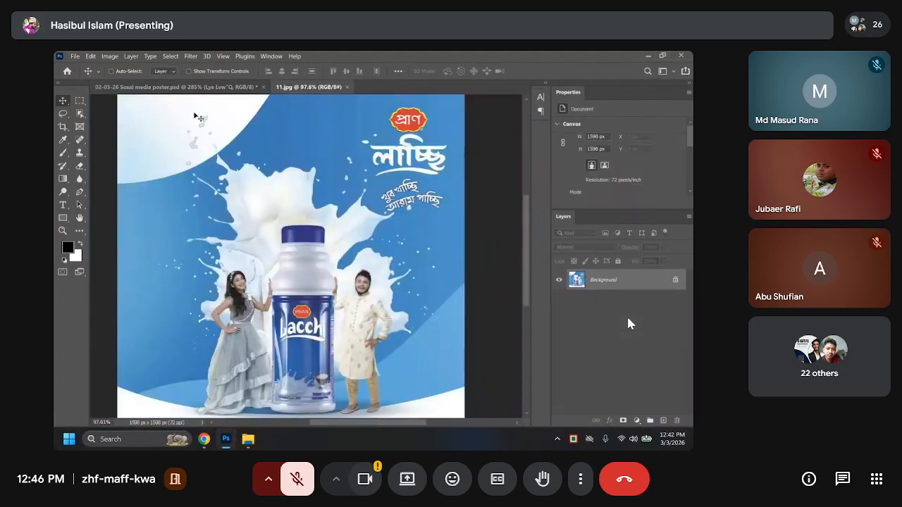
Fine-tune the position of the "খুব খাচ্ছি" line beneath the headline, comparing it with the 11.jpg reference poster.
{"action": "left_click", "coordinate": [190, 86]}
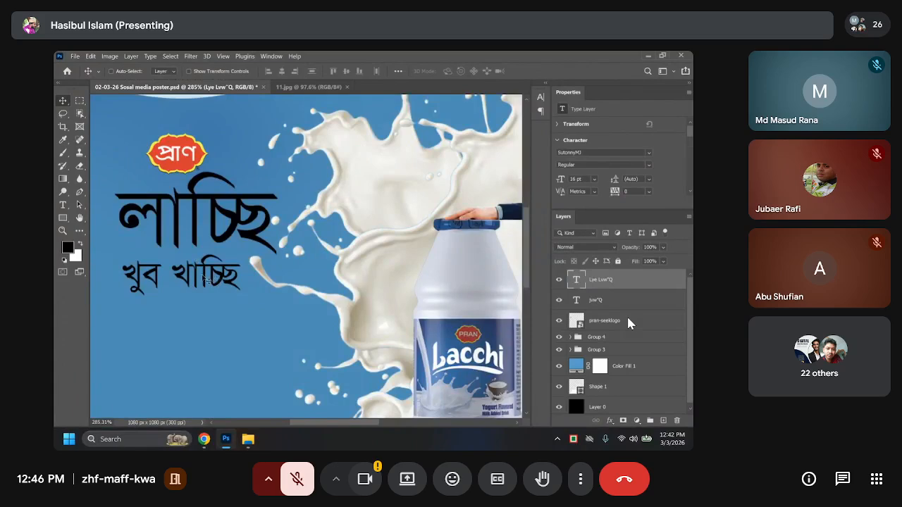
{"action": "left_click_drag", "start_coordinate": [206, 280], "coordinate": [216, 275]}
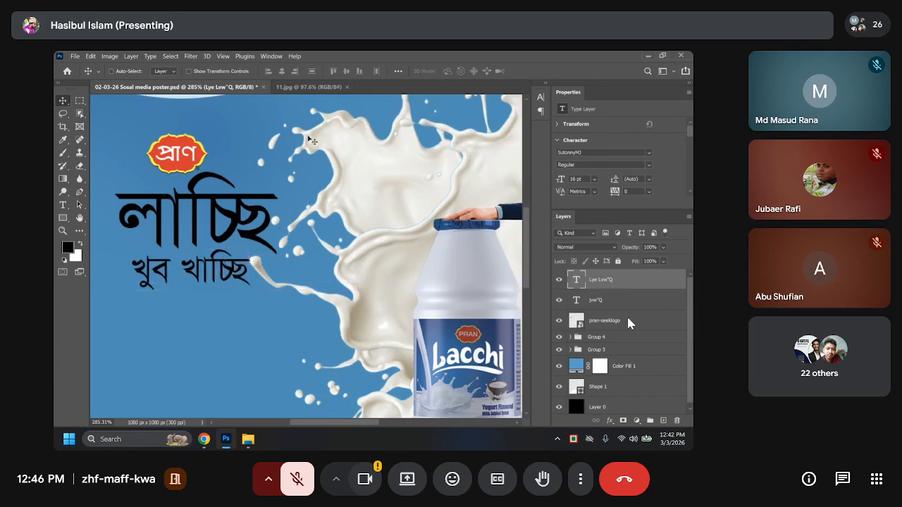
{"action": "left_click", "coordinate": [314, 88]}
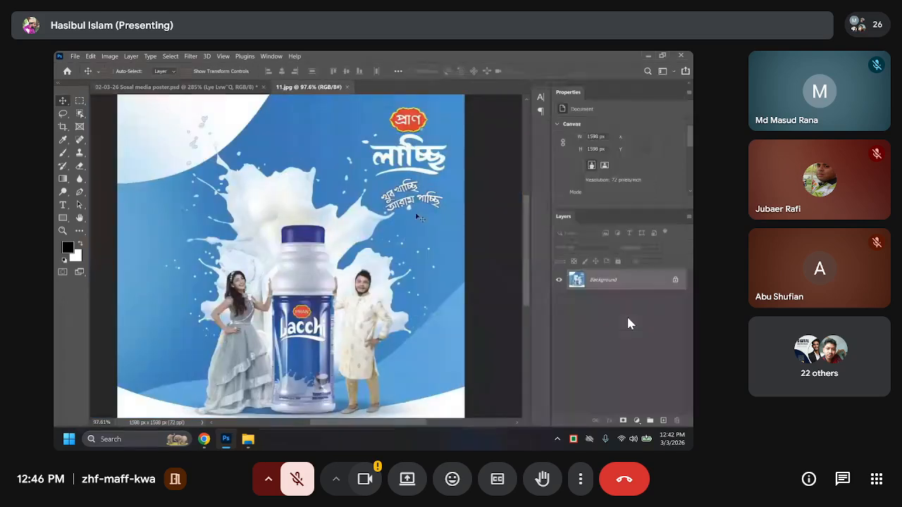
{"action": "left_click", "coordinate": [180, 87]}
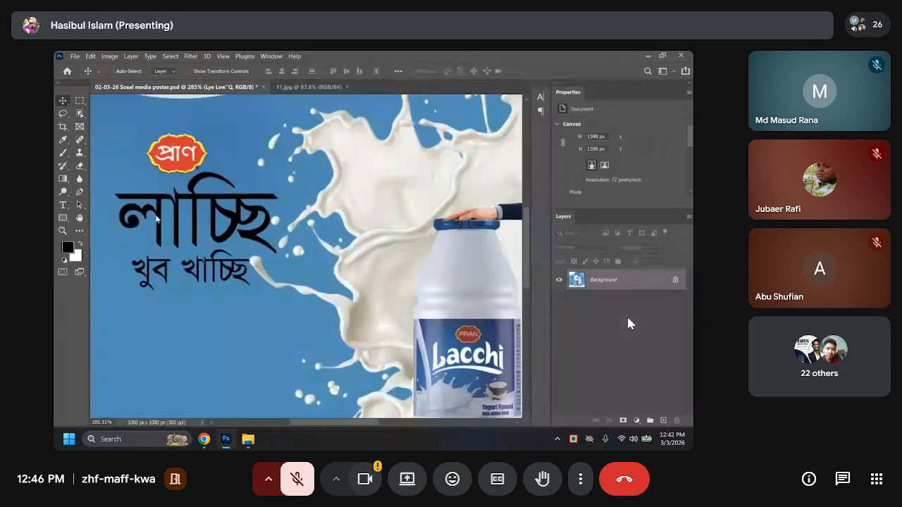
{"action": "left_click_drag", "start_coordinate": [205, 272], "coordinate": [200, 277]}
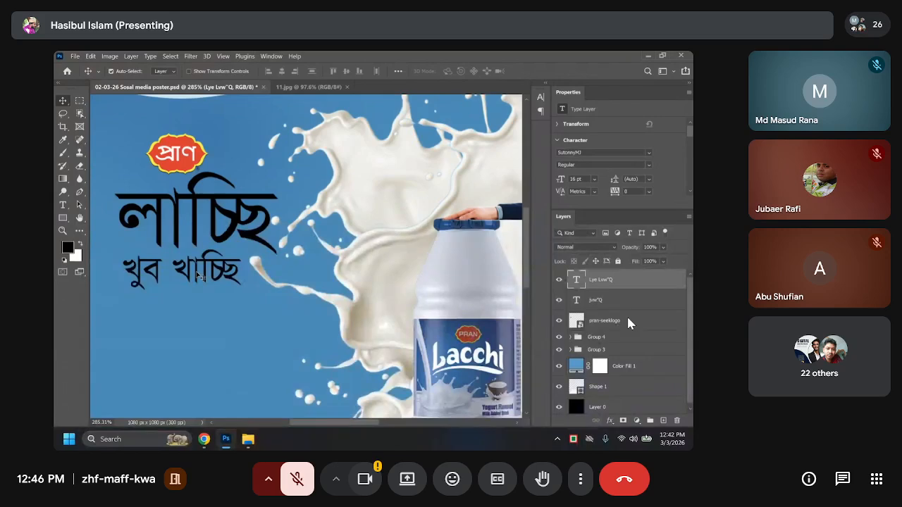
{"action": "key", "text": "ctrl+j"}
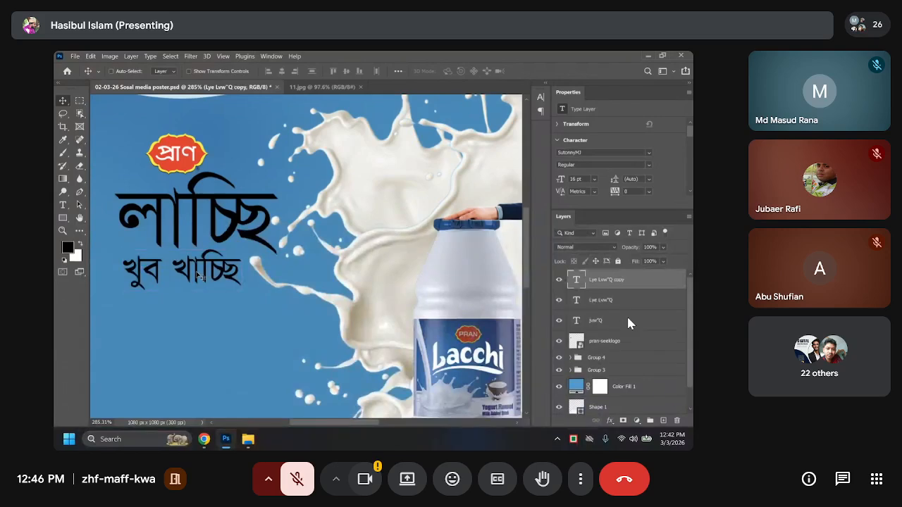
{"action": "left_click_drag", "start_coordinate": [200, 277], "coordinate": [202, 318]}
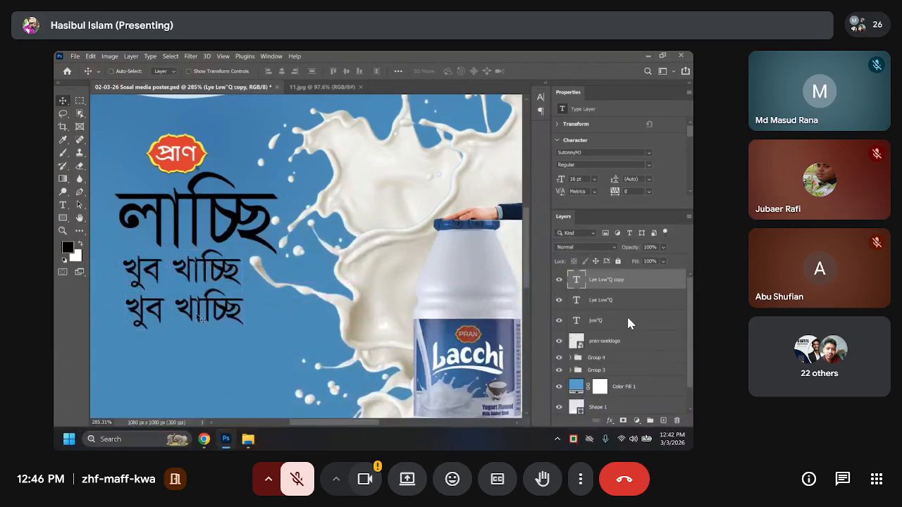
{"action": "key", "text": "Delete"}
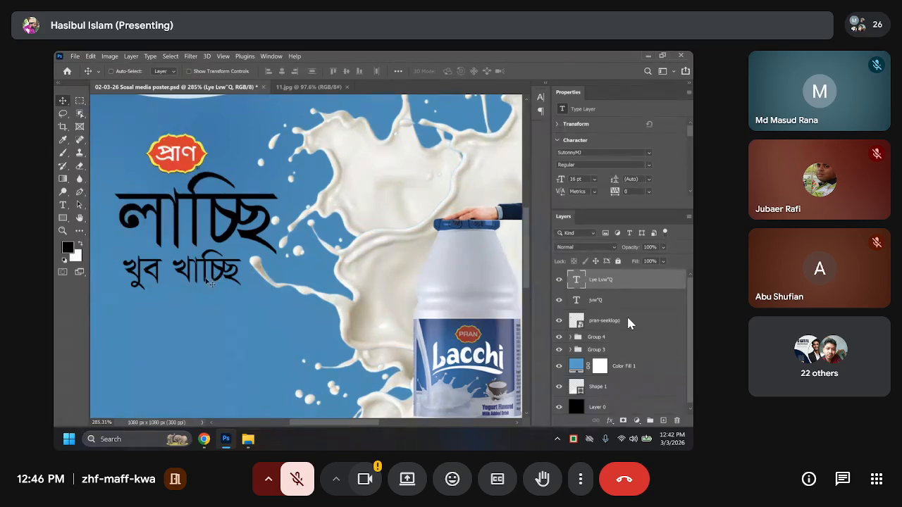
{"action": "left_click_drag", "start_coordinate": [203, 282], "coordinate": [199, 325]}
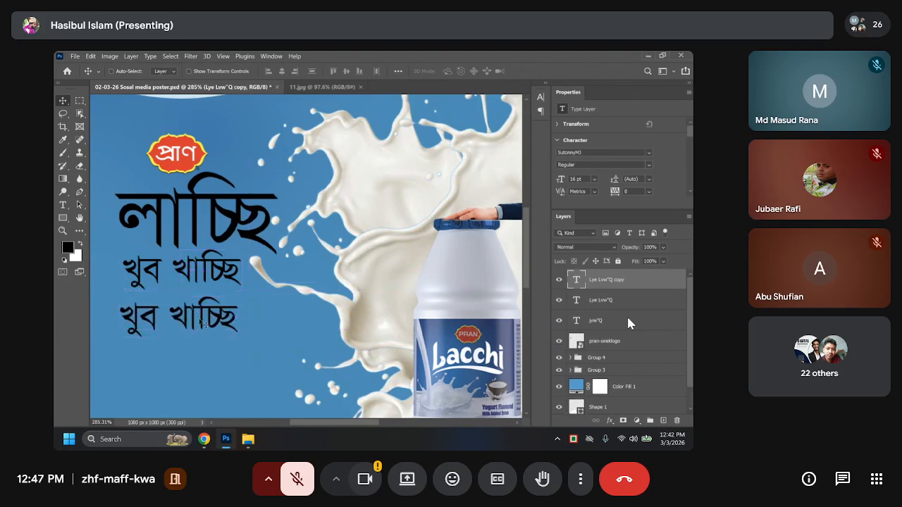
{"action": "key", "text": "ctrl+z"}
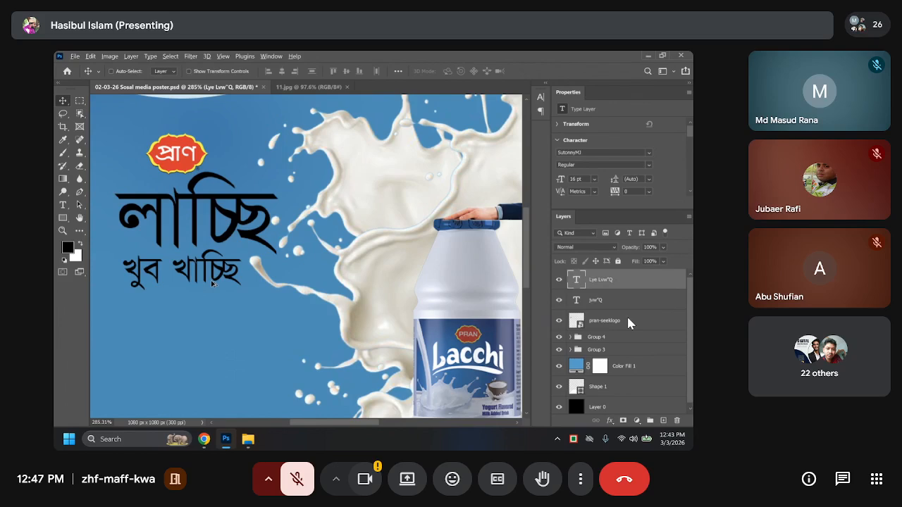
{"action": "left_click_drag", "start_coordinate": [214, 275], "coordinate": [207, 320]}
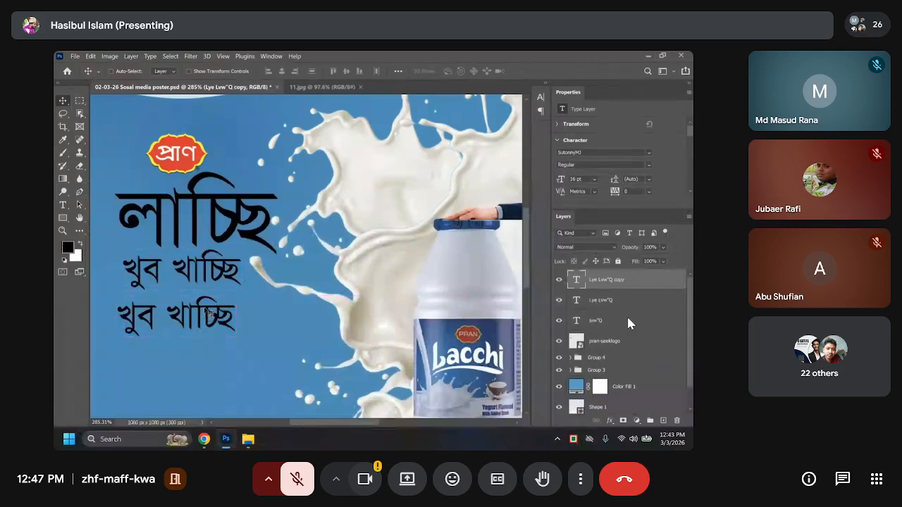
{"action": "key", "text": "ctrl+z"}
{"action": "left_click_drag", "start_coordinate": [213, 272], "coordinate": [219, 279]}
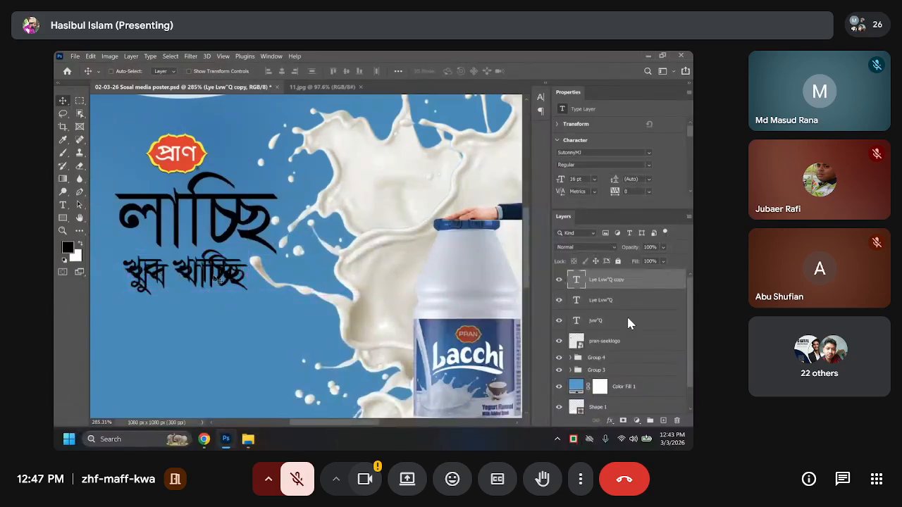
{"action": "key", "text": "ctrl+z"}
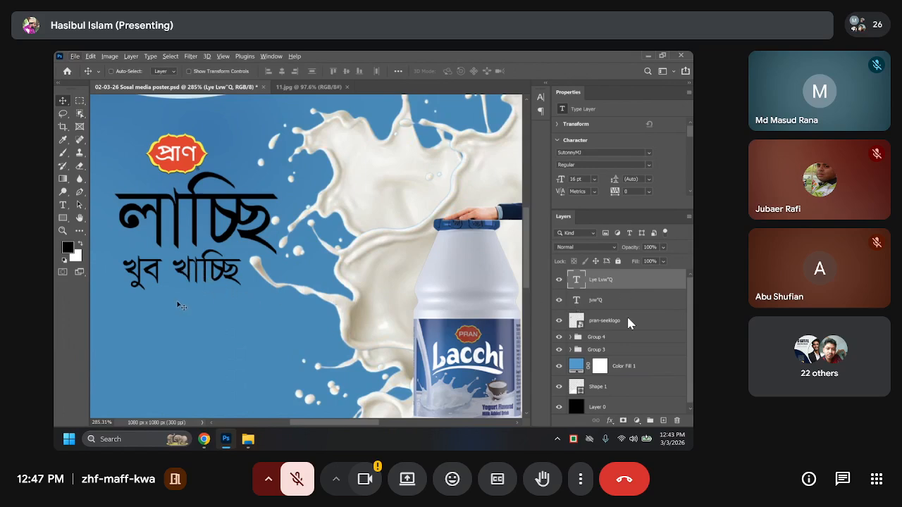
Duplicate the "খুব খাচ্ছি" line directly below itself and replace the copy's text with "আরাম পাচ্ছি".
{"action": "left_click_drag", "start_coordinate": [179, 268], "coordinate": [181, 301]}
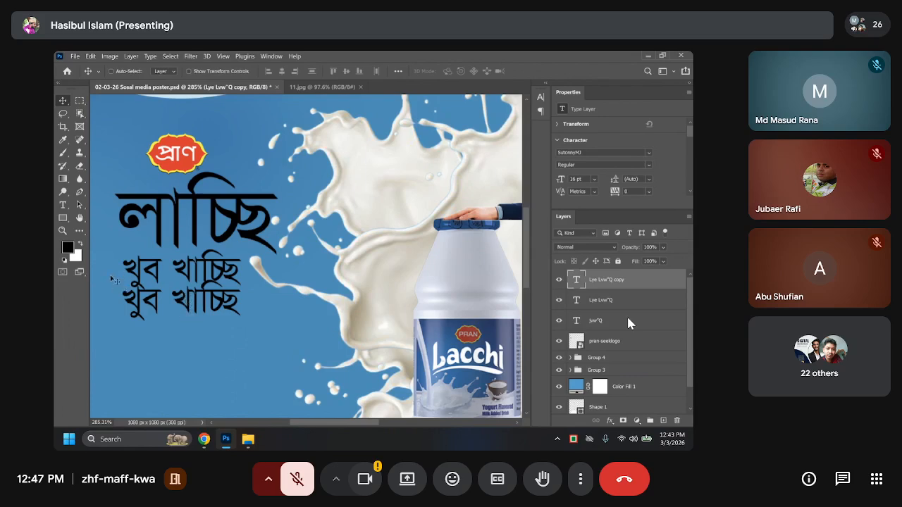
{"action": "left_click", "coordinate": [63, 205]}
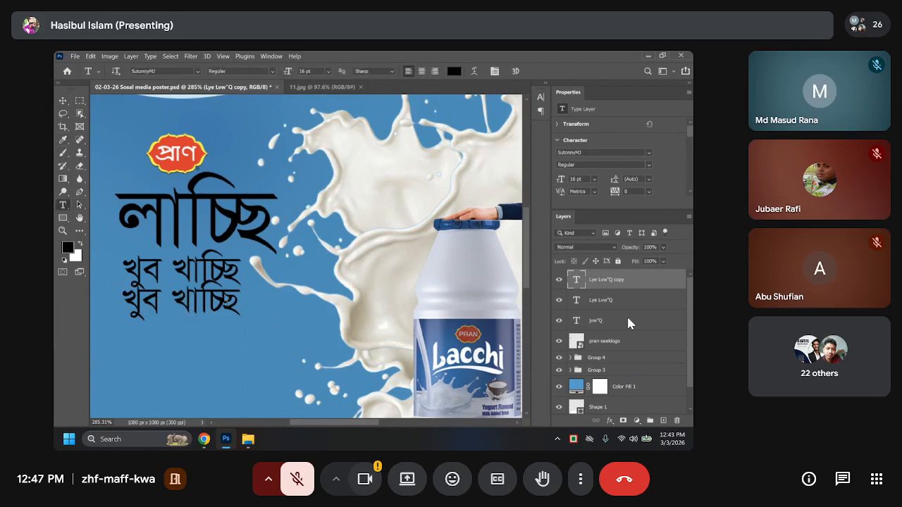
{"action": "left_click_drag", "start_coordinate": [239, 301], "coordinate": [119, 301]}
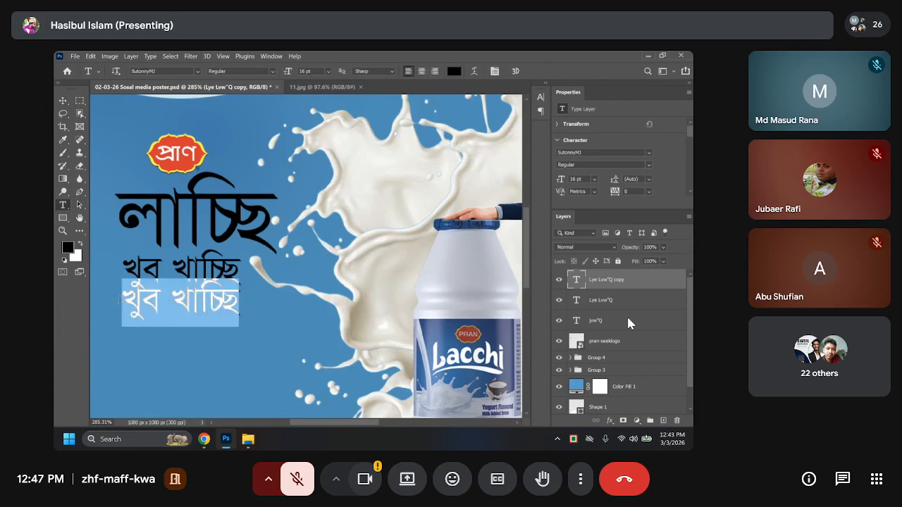
{"action": "key", "text": "BackSpace"}
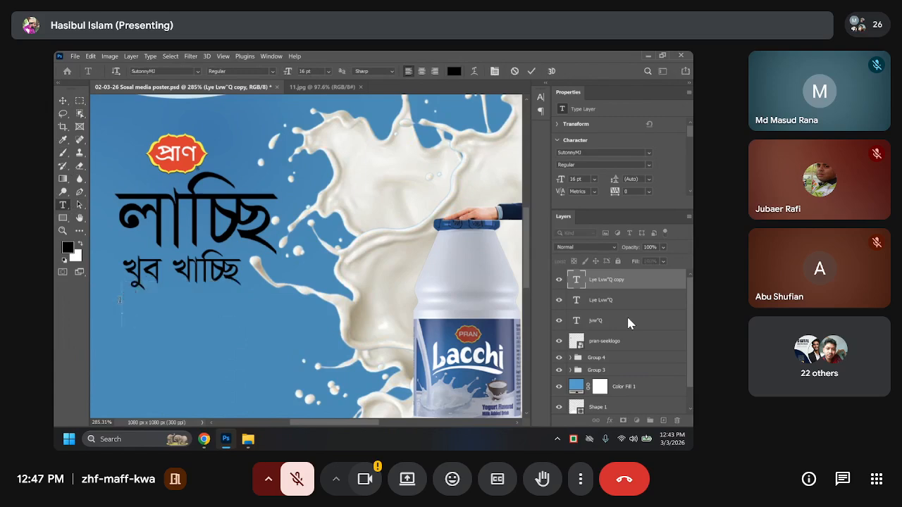
{"action": "type", "text": "আ"}
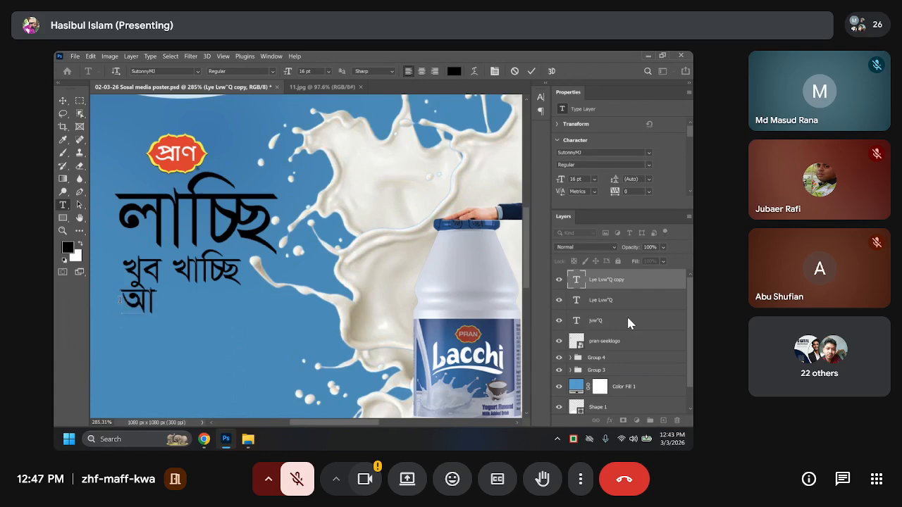
{"action": "type", "text": "রাম"}
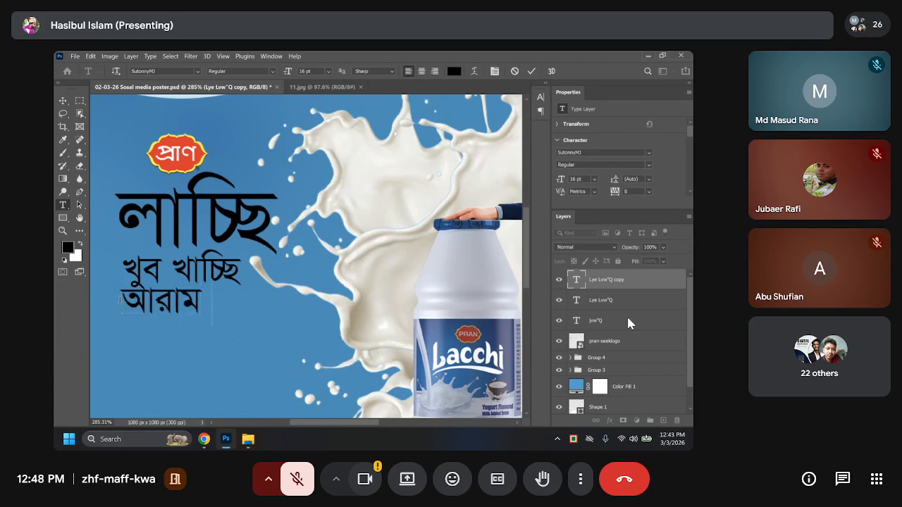
{"action": "type", "text": " পাচি"}
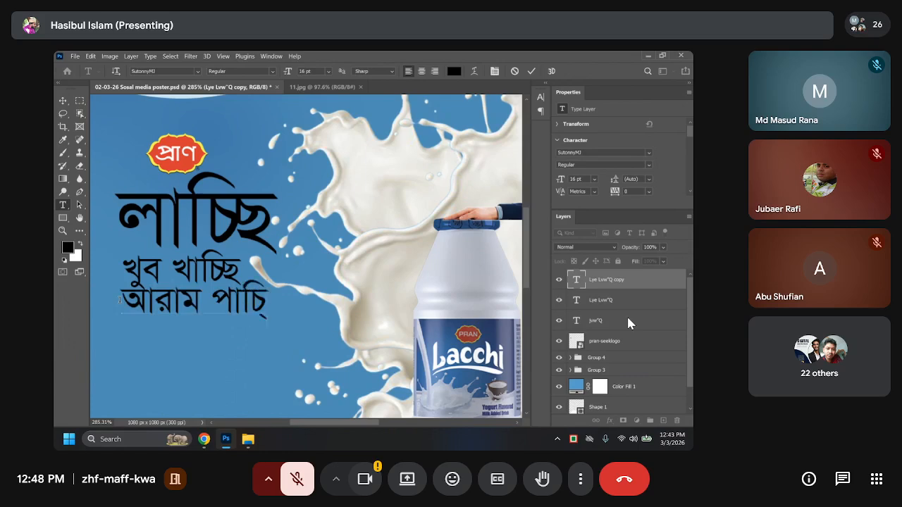
{"action": "type", "text": "ছ"}
{"action": "left_click", "coordinate": [62, 100]}
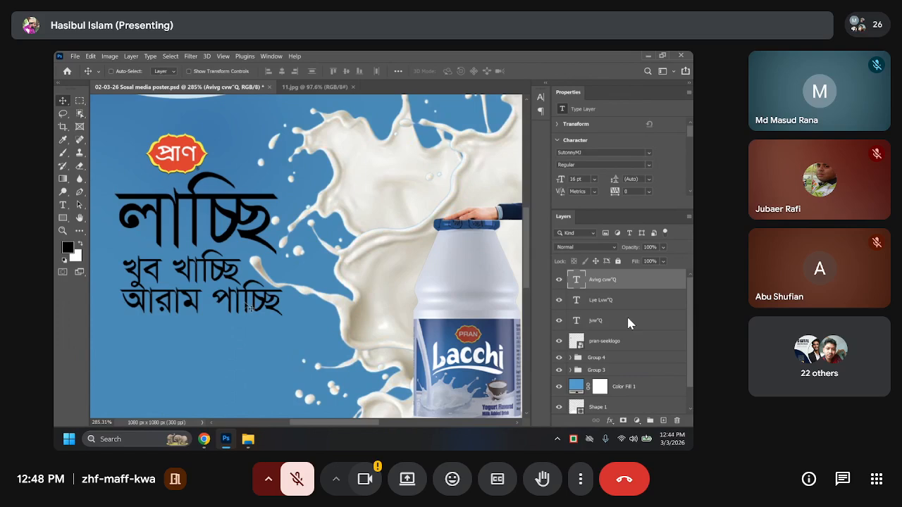
Move the "আরাম পাচ্ছি" line down to leave a wide gap under "খুব খাচ্ছি", checking the spacing against 11.jpg.
{"action": "mouse_move", "coordinate": [250, 309]}
{"action": "left_mouse_down"}
{"action": "mouse_move", "coordinate": [255, 321]}
{"action": "mouse_move", "coordinate": [246, 320]}
{"action": "left_mouse_up"}
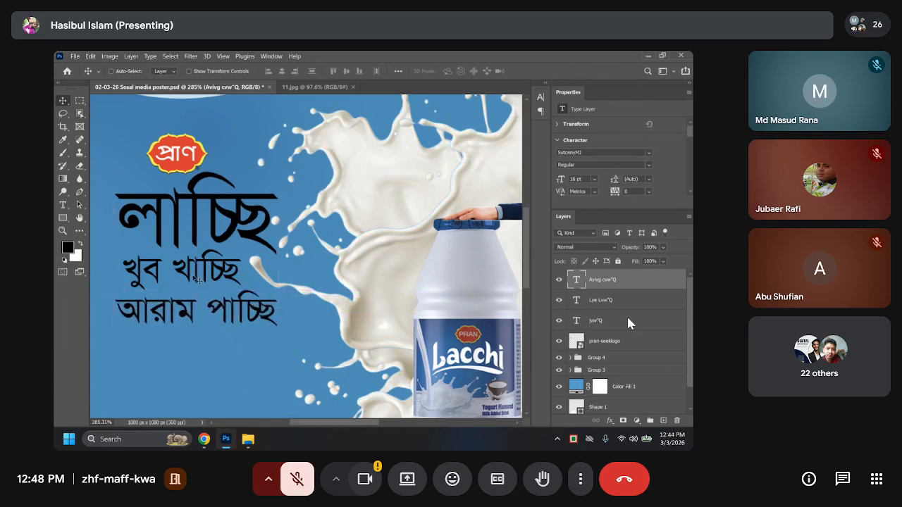
{"action": "left_click_drag", "start_coordinate": [199, 281], "coordinate": [192, 272]}
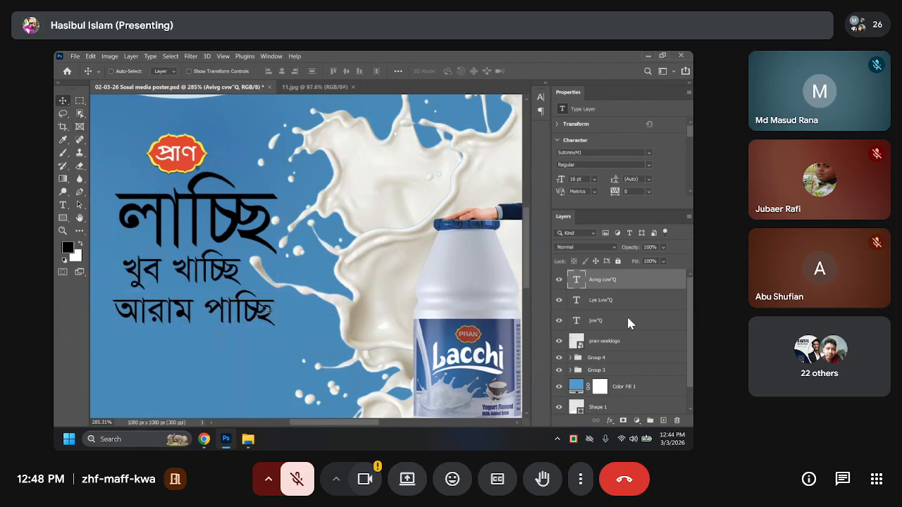
{"action": "left_click_drag", "start_coordinate": [247, 324], "coordinate": [245, 331]}
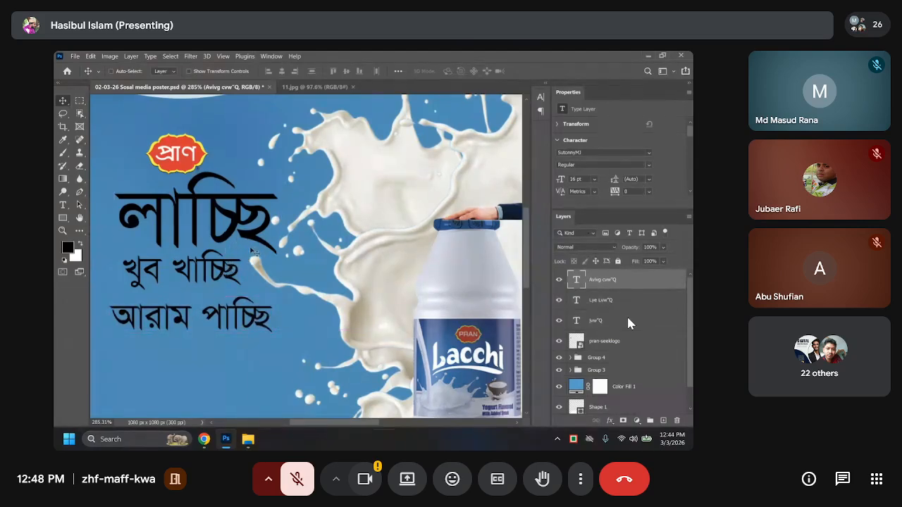
{"action": "scroll", "coordinate": [212, 261], "scroll_direction": "down", "scroll_amount": 3}
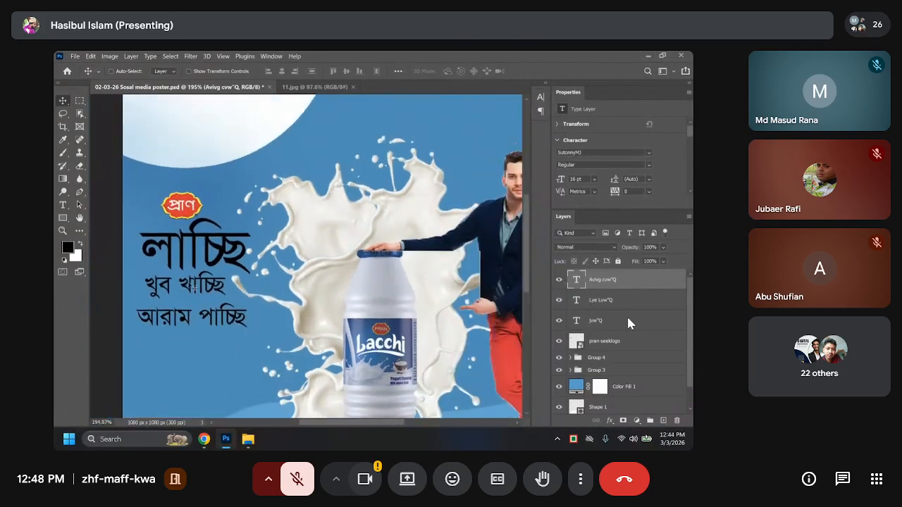
{"action": "left_click", "coordinate": [296, 87]}
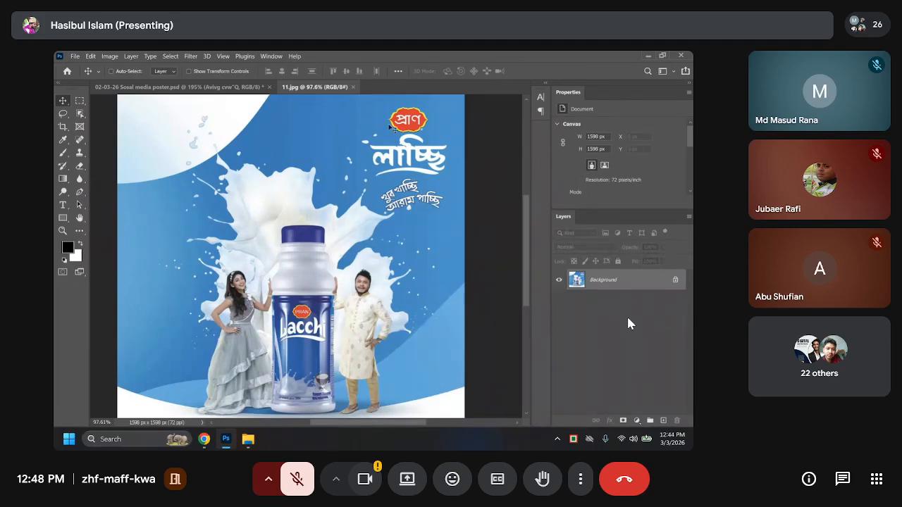
{"action": "left_click", "coordinate": [185, 87]}
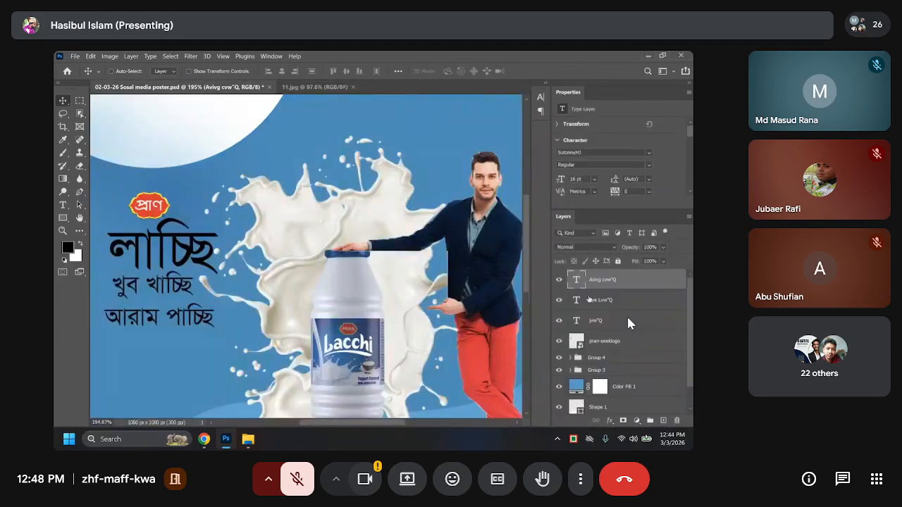
{"action": "left_click_drag", "start_coordinate": [165, 323], "coordinate": [167, 342]}
Move the "খুব খাচ্ছি" line down so it sits roughly midway between the headline and "আরাম পাচ্ছি".
{"action": "left_click_drag", "start_coordinate": [162, 286], "coordinate": [159, 292]}
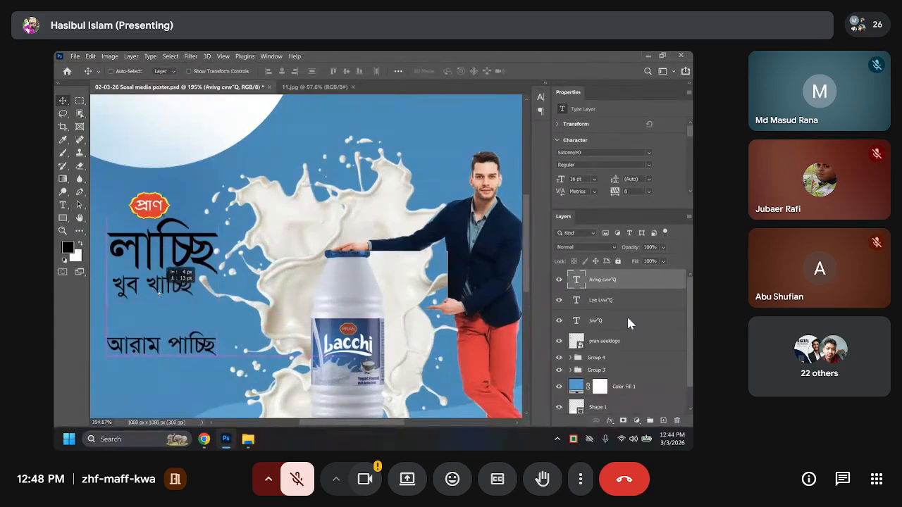
{"action": "left_click", "coordinate": [625, 303]}
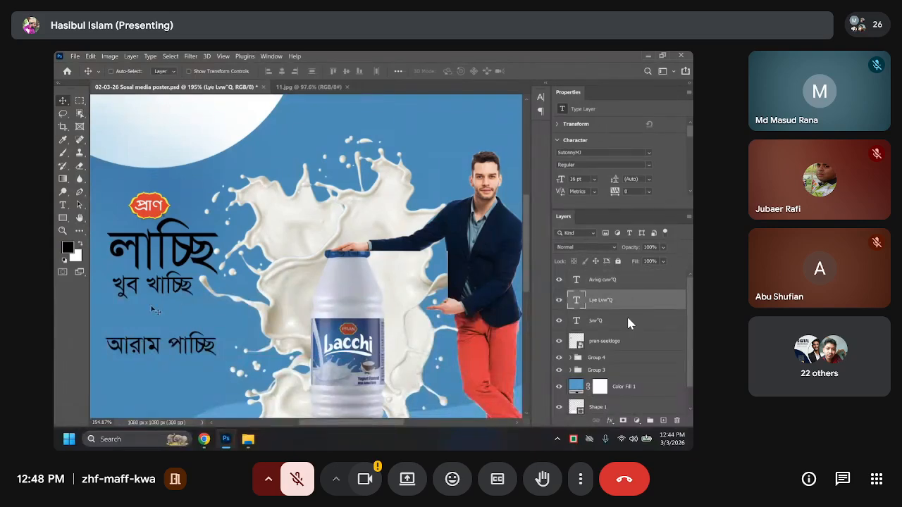
{"action": "left_click_drag", "start_coordinate": [162, 286], "coordinate": [164, 302]}
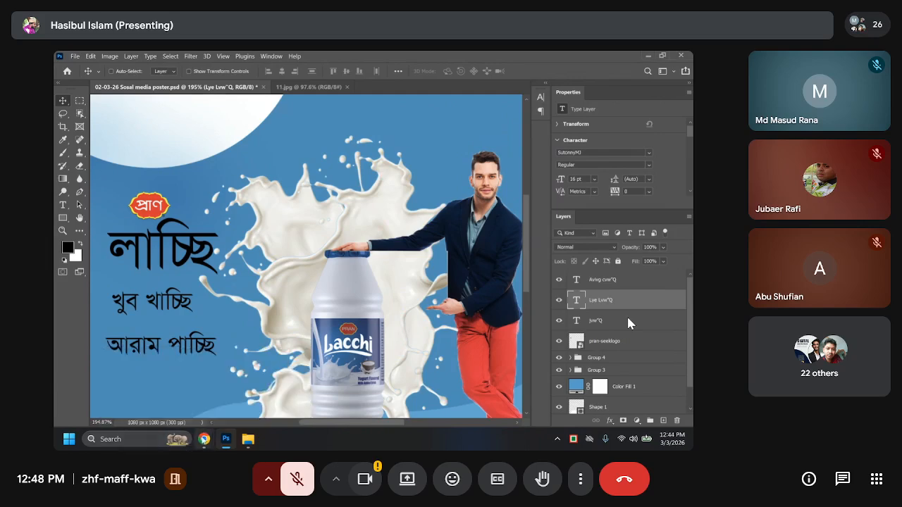
Switch to Chrome and close the "pran logo png" search page and the Seeklogo Pran logo page.
{"action": "mouse_move", "coordinate": [204, 439]}
{"action": "left_click", "coordinate": [129, 409]}
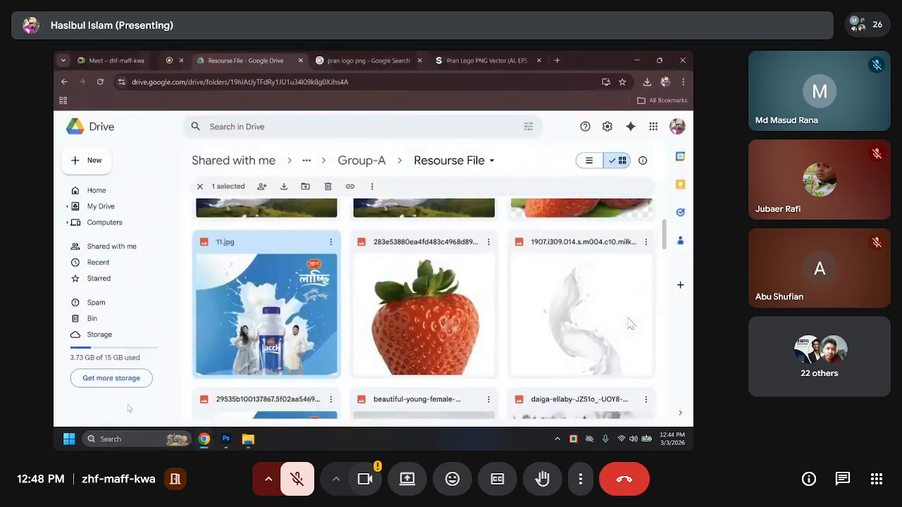
{"action": "left_click", "coordinate": [361, 60]}
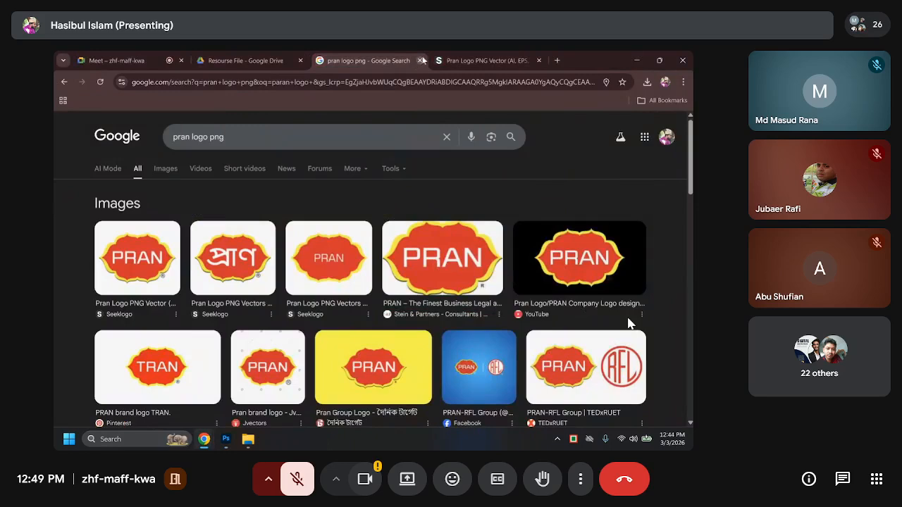
{"action": "left_click", "coordinate": [422, 61]}
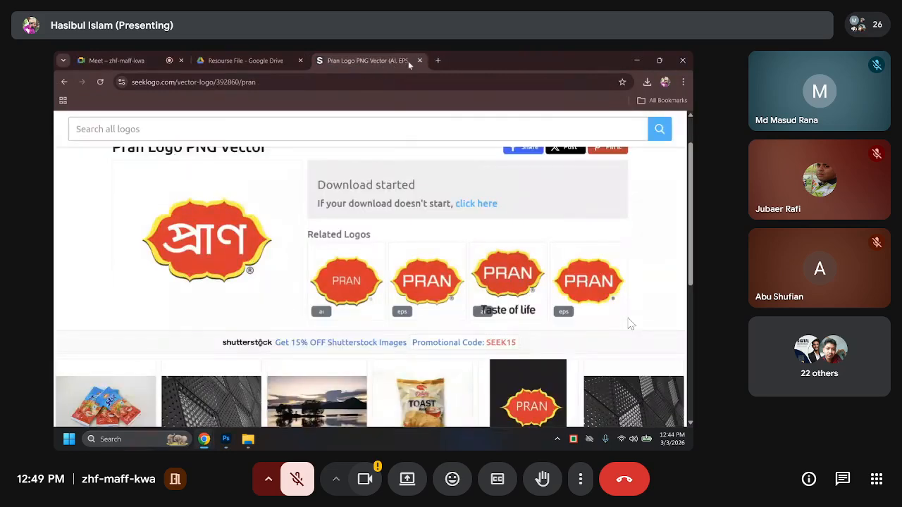
{"action": "left_click", "coordinate": [419, 60]}
Search the web for "font bd" in a new browser page.
{"action": "left_click", "coordinate": [321, 62]}
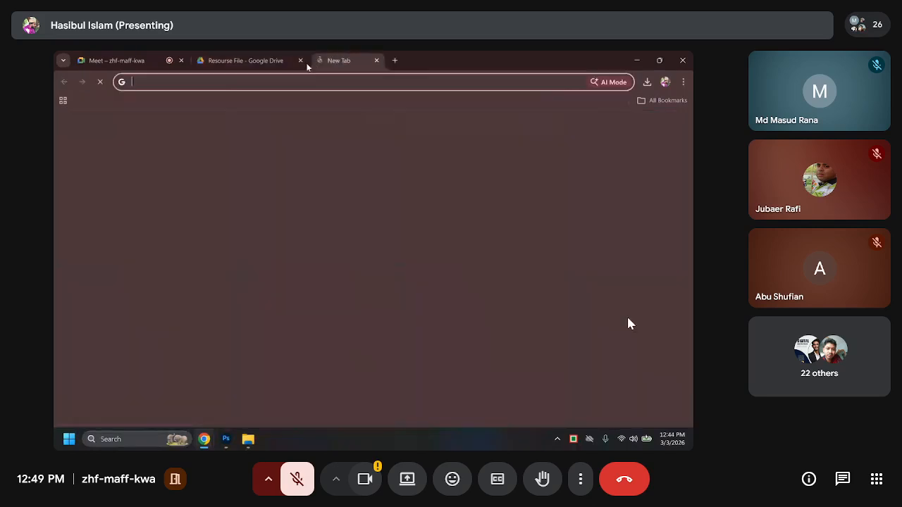
{"action": "left_click", "coordinate": [251, 82]}
{"action": "type", "text": "vMmU"}
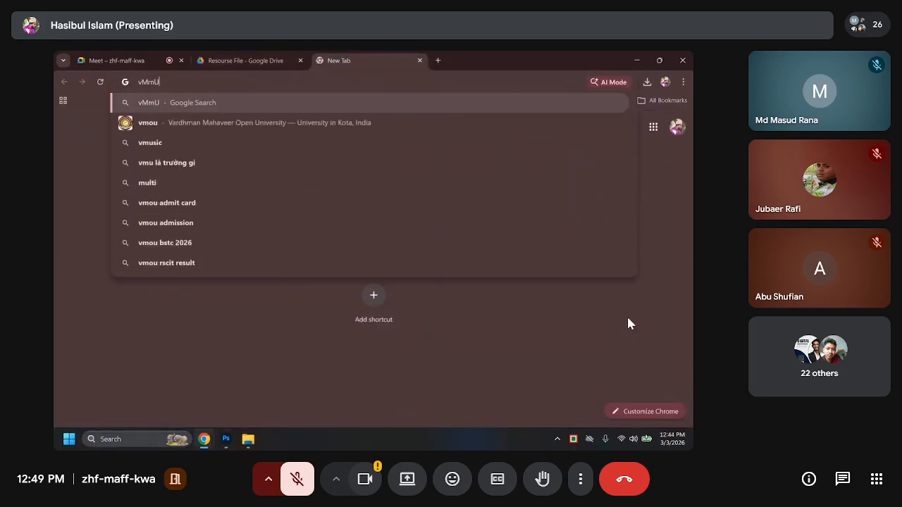
{"action": "key", "text": "BackSpace"}
{"action": "key", "text": "BackSpace"}
{"action": "key", "text": "BackSpace"}
{"action": "key", "text": "BackSpace"}
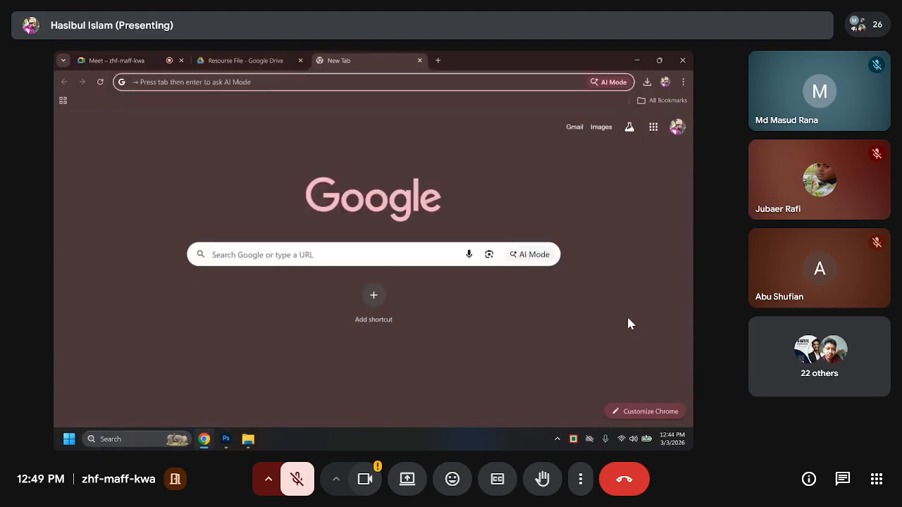
{"action": "type", "text": "font"}
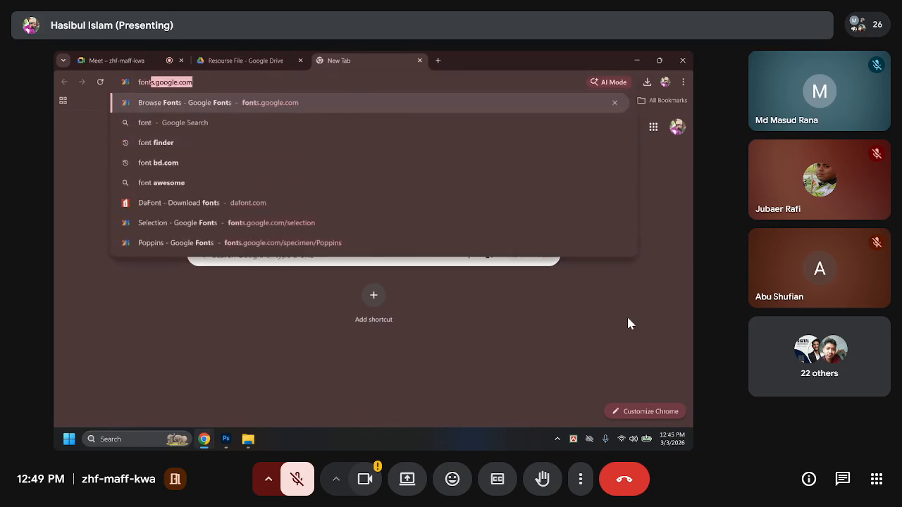
{"action": "type", "text": " bd"}
{"action": "key", "text": "Return"}
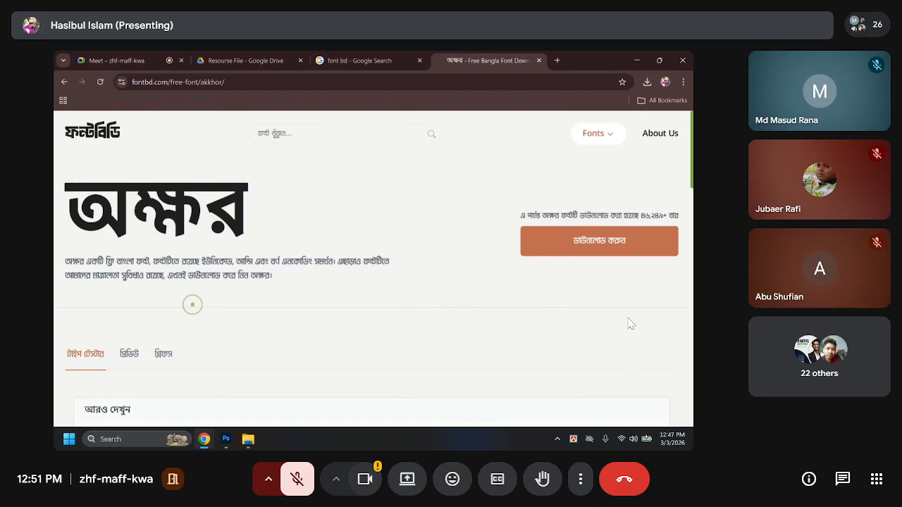
{"action": "key", "text": "super+shift+s"}
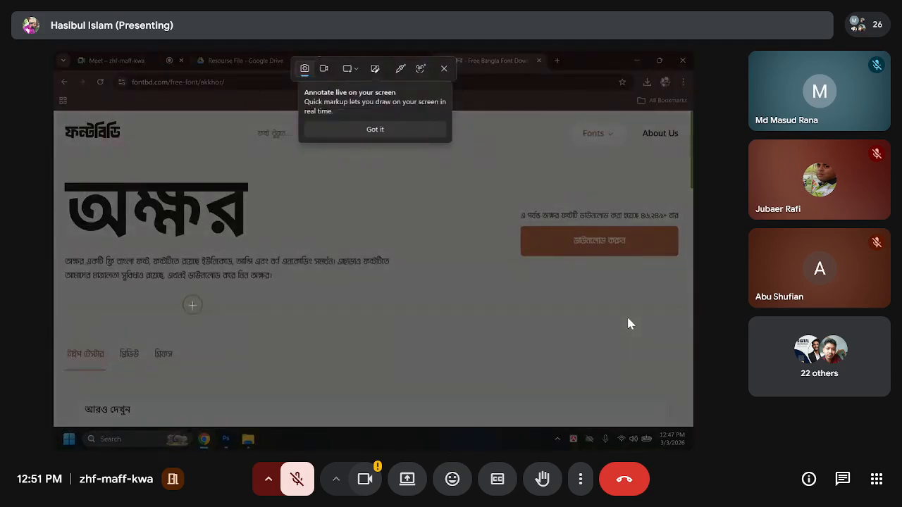
{"action": "left_click", "coordinate": [393, 131]}
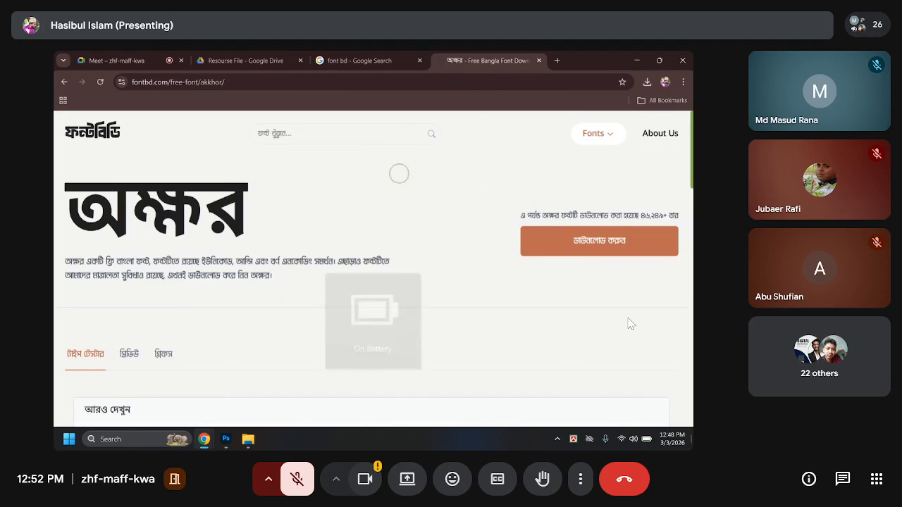
{"action": "left_click", "coordinate": [643, 440]}
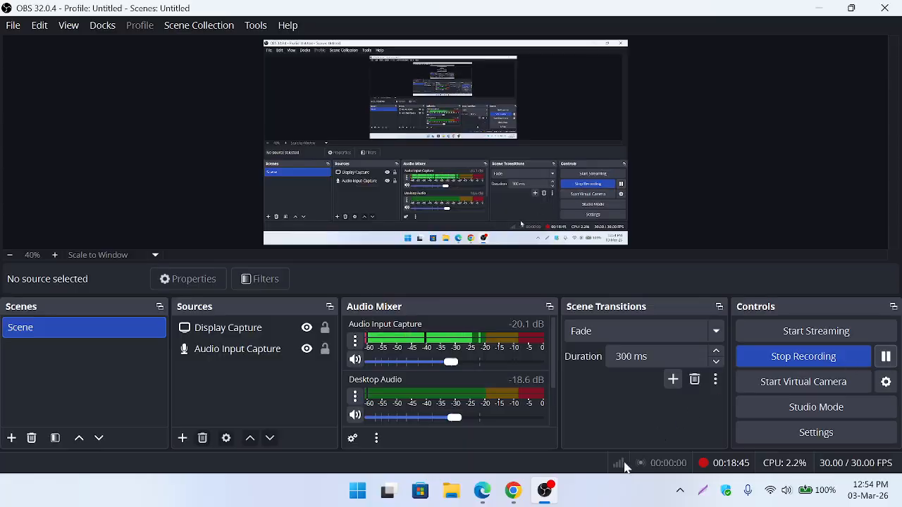
{"action": "left_click", "coordinate": [544, 493]}
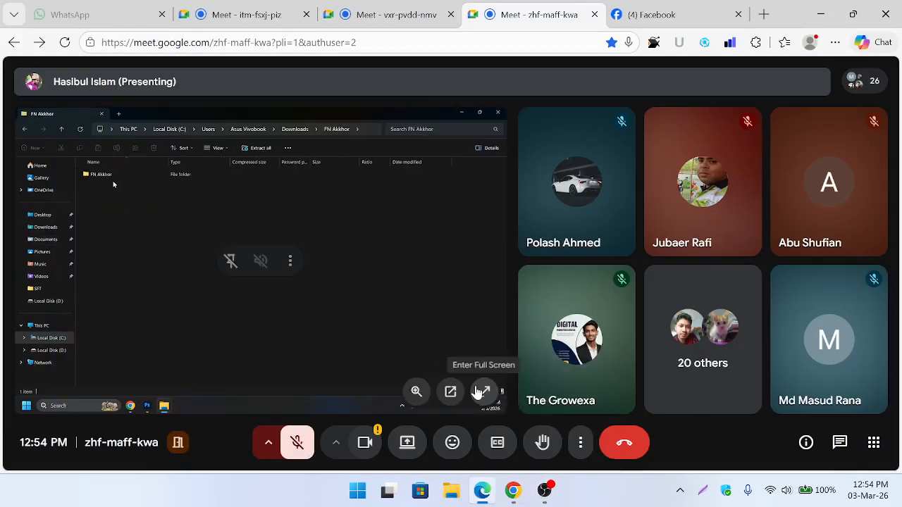
{"action": "left_click", "coordinate": [484, 391]}
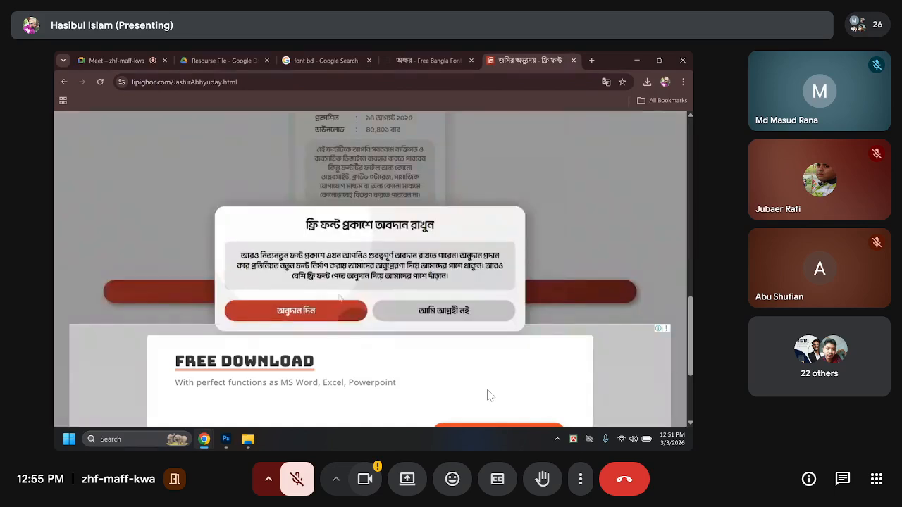
Decline the donation request, agree to the usage terms and download the Jashir Abhyuday font from lipighor.com.
{"action": "left_click", "coordinate": [440, 314]}
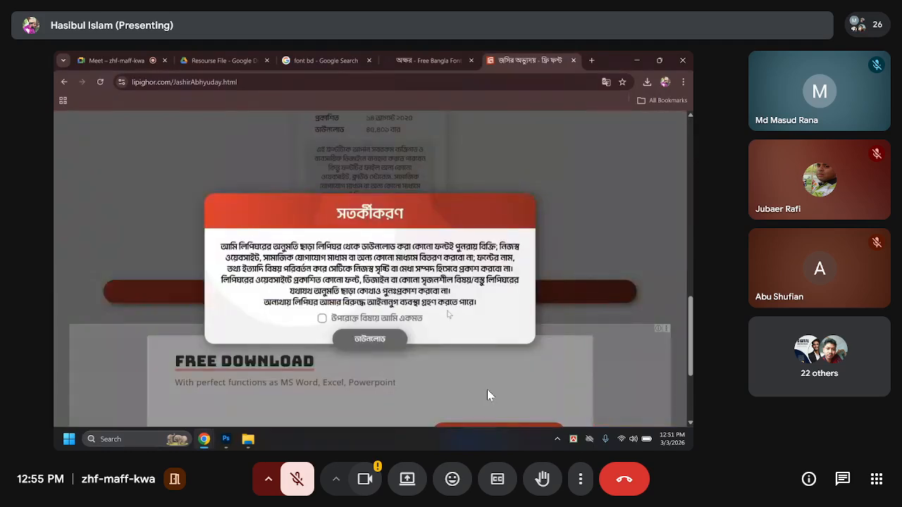
{"action": "left_click", "coordinate": [322, 318]}
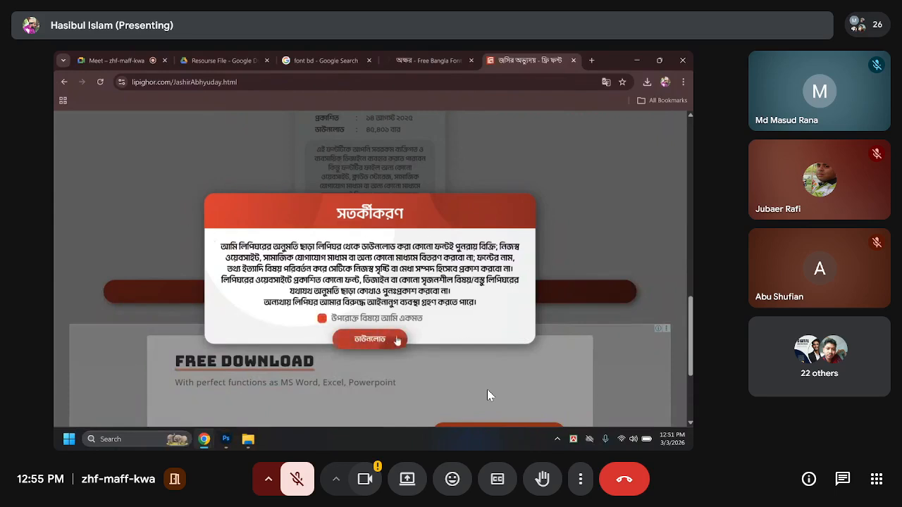
{"action": "left_click", "coordinate": [361, 340]}
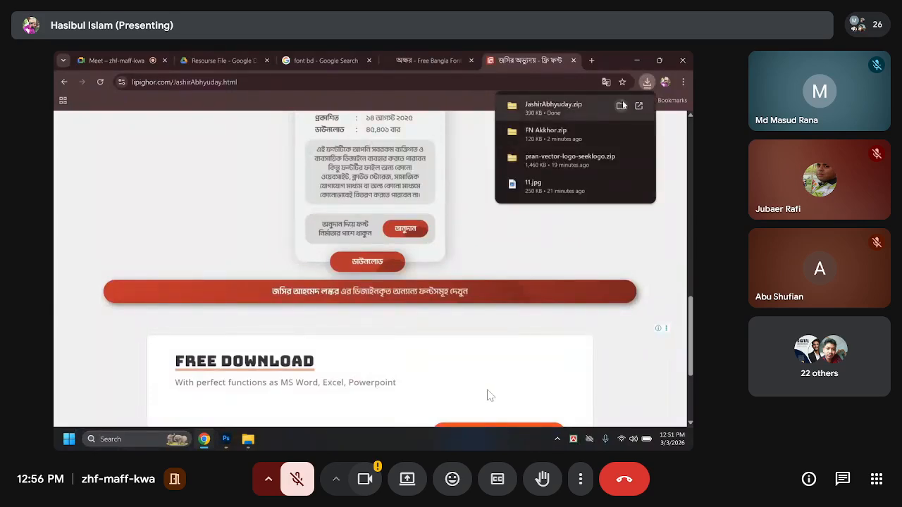
{"action": "left_click", "coordinate": [619, 106]}
{"action": "right_click", "coordinate": [172, 151]}
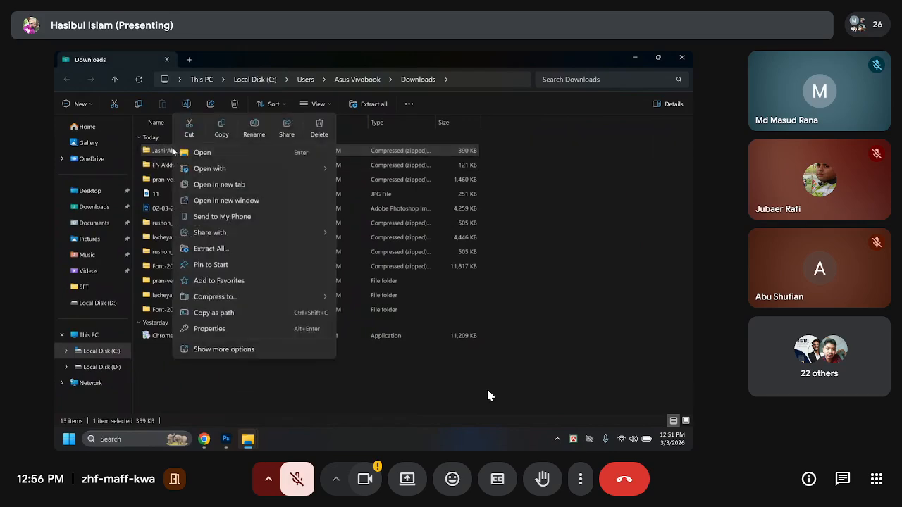
{"action": "left_click", "coordinate": [221, 248]}
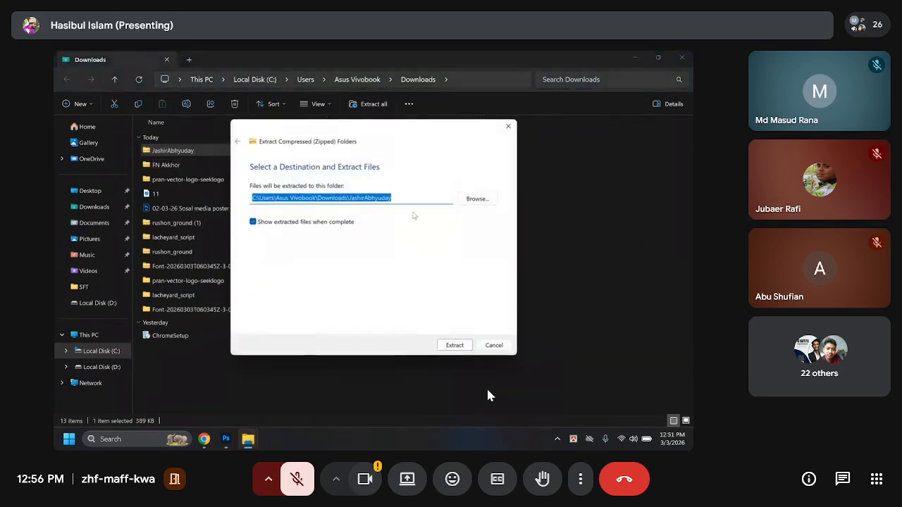
{"action": "left_click", "coordinate": [455, 345]}
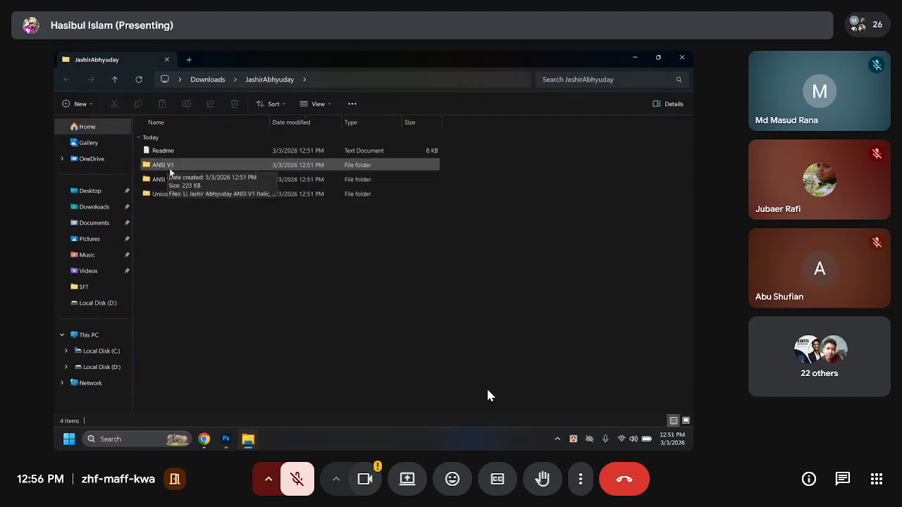
Install both Li Jashir Abhyuday ANSI V1 fonts, regular and italic, from the ANSI V1 folder.
{"action": "left_click", "coordinate": [170, 167]}
{"action": "left_click", "coordinate": [175, 183]}
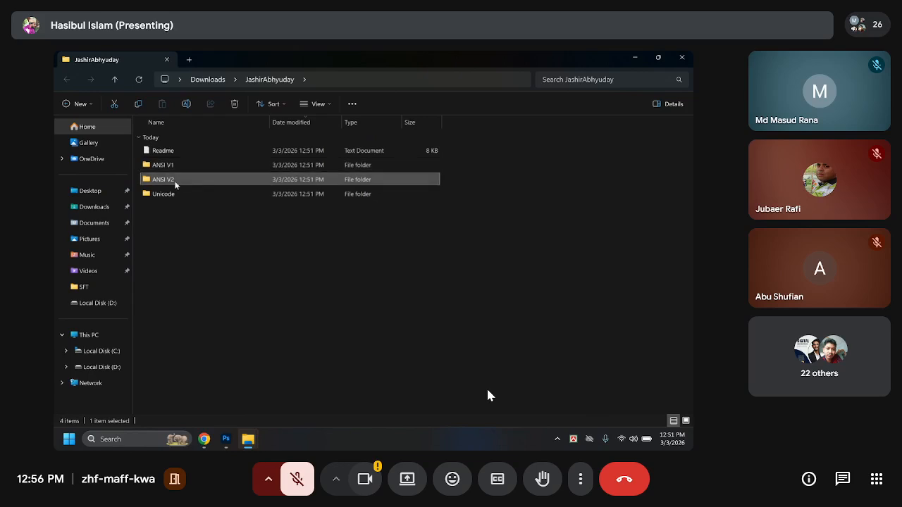
{"action": "left_click", "coordinate": [170, 198]}
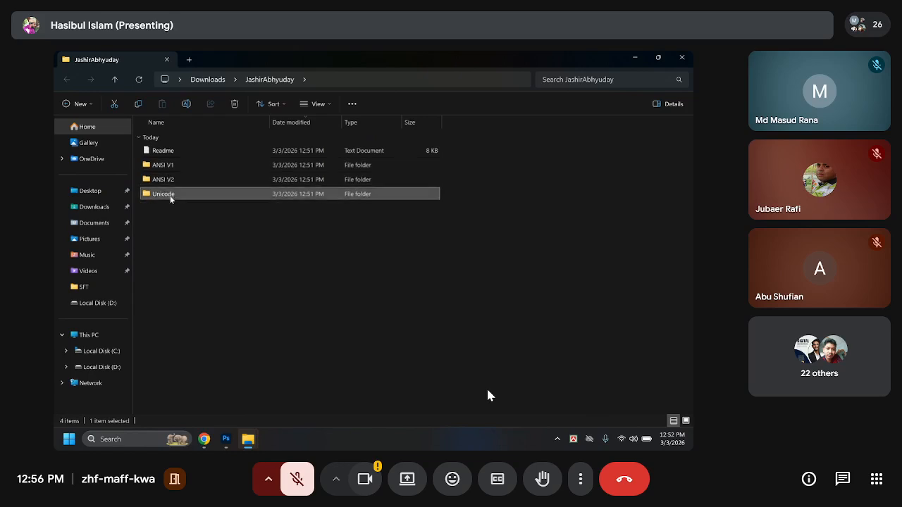
{"action": "left_click", "coordinate": [178, 182]}
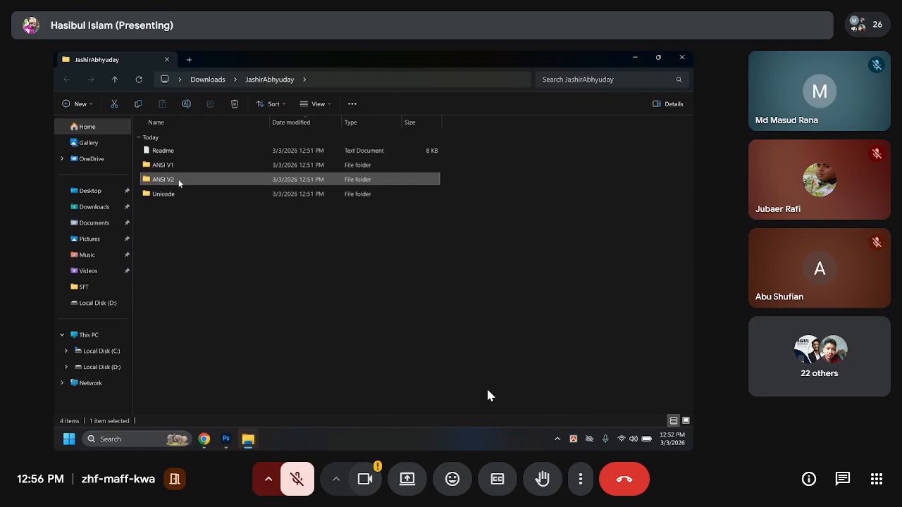
{"action": "double_click", "coordinate": [169, 164]}
{"action": "key", "text": "ctrl+a"}
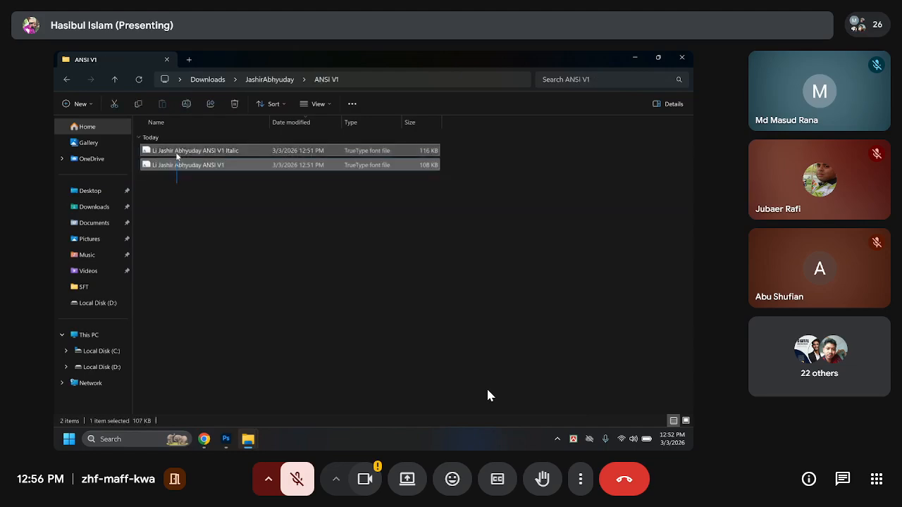
{"action": "right_click", "coordinate": [179, 152]}
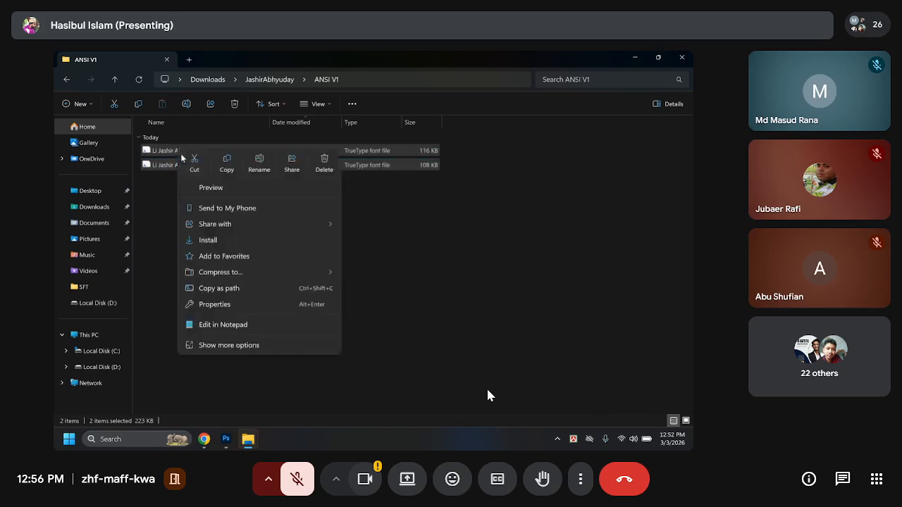
{"action": "left_click", "coordinate": [218, 239]}
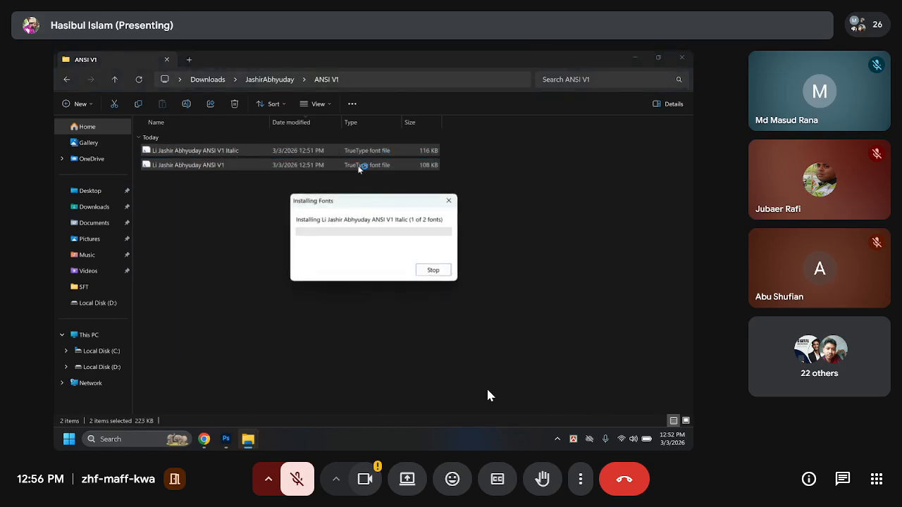
Install both Li Jashir Abhyuday ANSI V2 fonts, regular and italic, from the ANSI V2 folder.
{"action": "left_click", "coordinate": [68, 79]}
{"action": "double_click", "coordinate": [185, 179]}
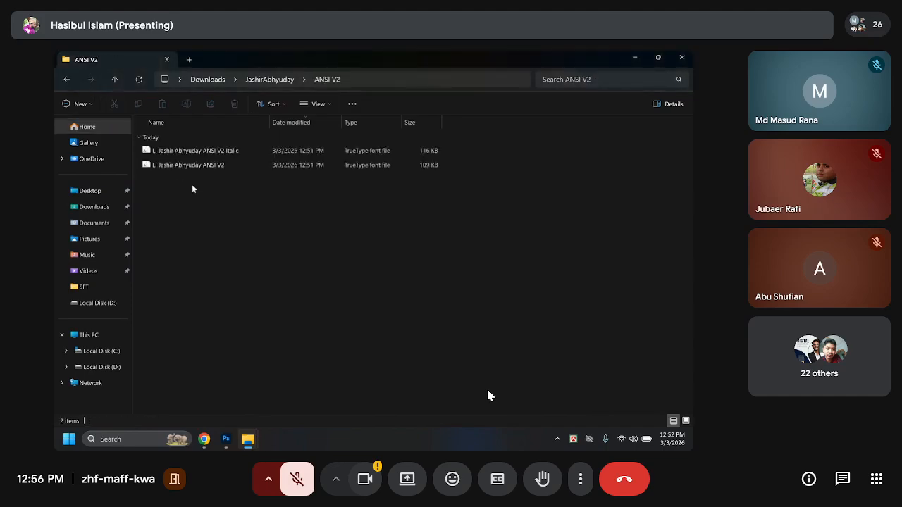
{"action": "left_click", "coordinate": [232, 164]}
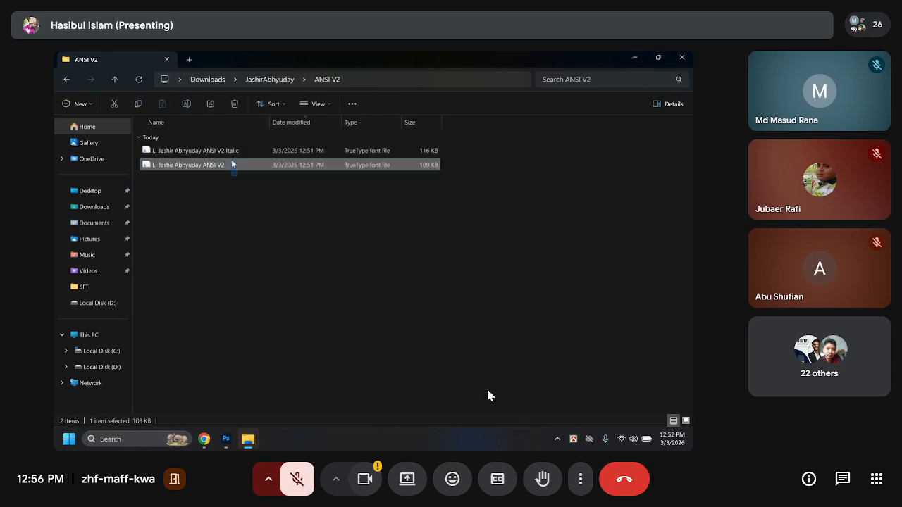
{"action": "left_click", "coordinate": [233, 150], "text": "shift"}
{"action": "right_click", "coordinate": [237, 150]}
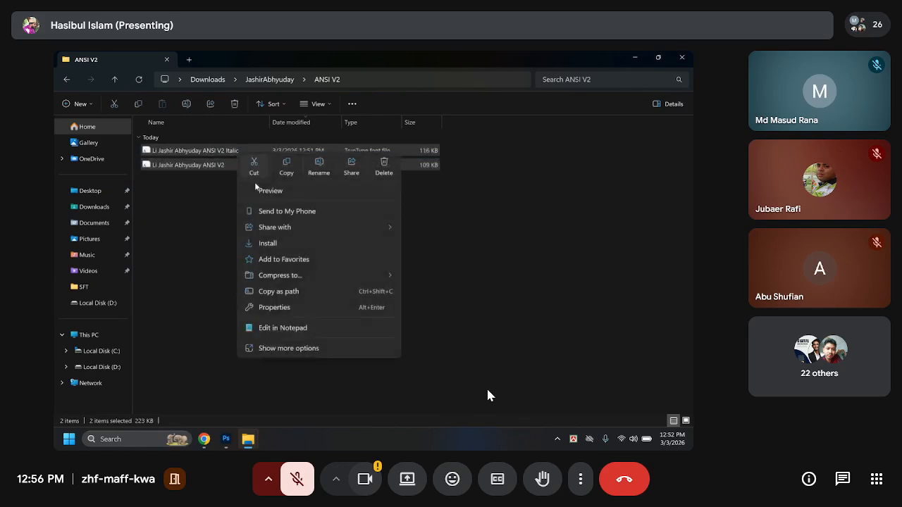
{"action": "left_click", "coordinate": [262, 242]}
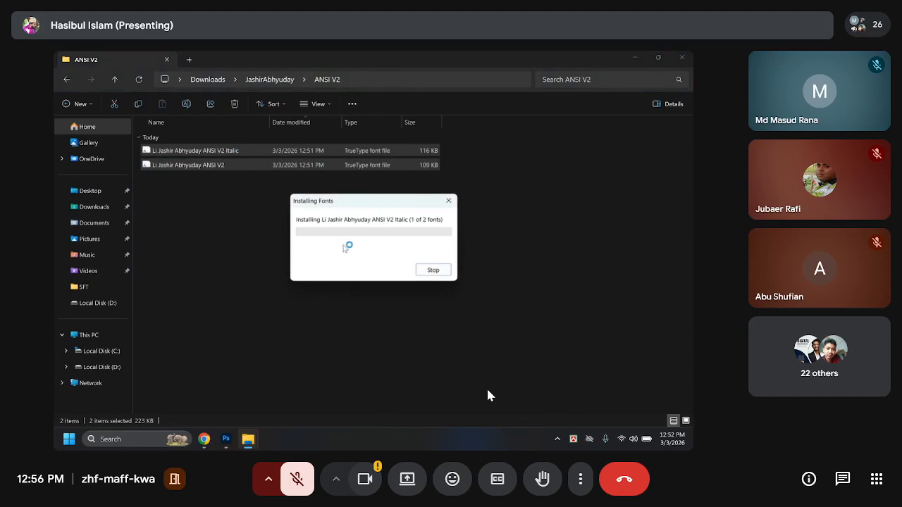
Go back from Photoshop to the ANSI V2 folder to check on the font installation.
{"action": "left_click", "coordinate": [225, 442]}
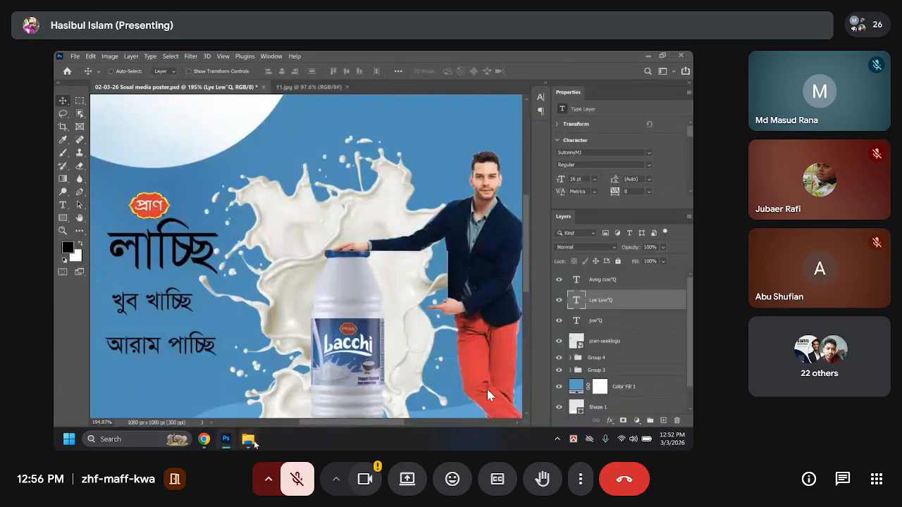
{"action": "mouse_move", "coordinate": [248, 440]}
{"action": "left_click", "coordinate": [342, 403]}
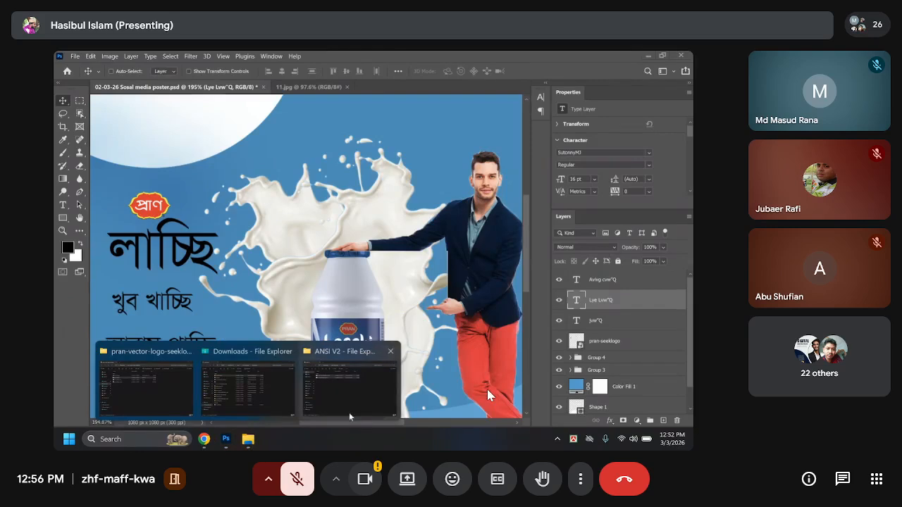
{"action": "left_click", "coordinate": [349, 412]}
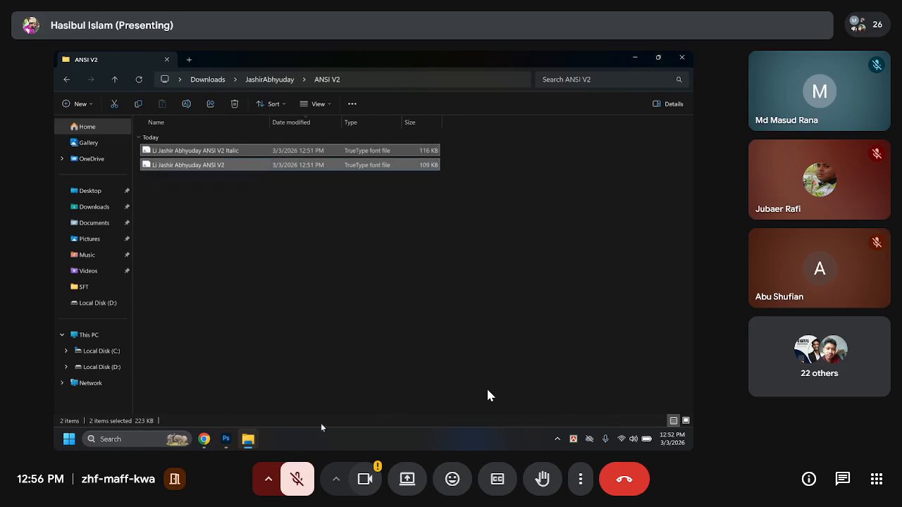
Switch to Photoshop and open the font name of the "খুব খাচ্ছি" line for editing.
{"action": "left_click", "coordinate": [226, 441]}
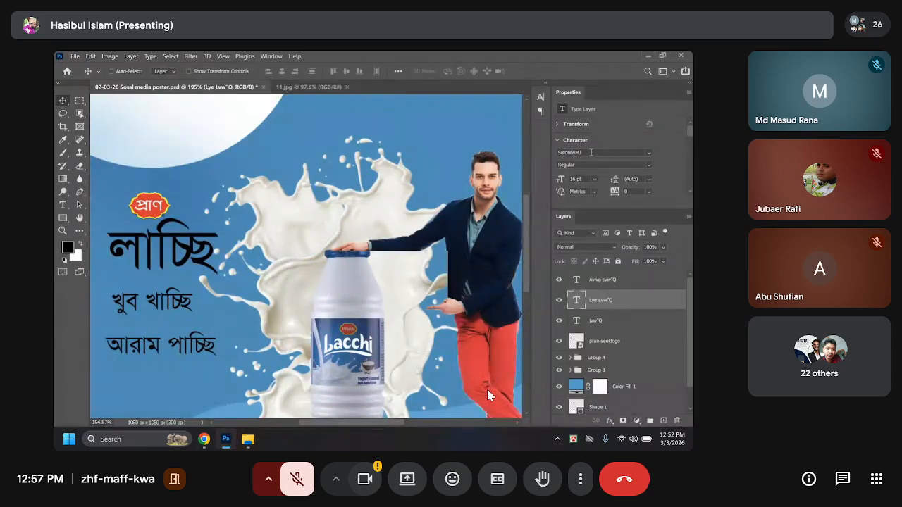
{"action": "left_click", "coordinate": [558, 302]}
{"action": "left_click", "coordinate": [558, 302]}
{"action": "left_click", "coordinate": [558, 321]}
{"action": "left_click", "coordinate": [558, 321]}
{"action": "left_click", "coordinate": [583, 152]}
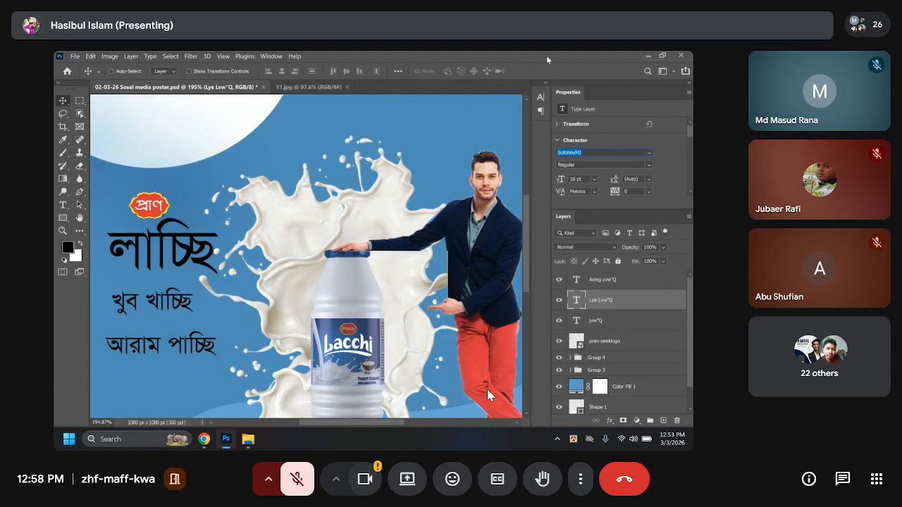
{"action": "key", "text": "alt+Tab"}
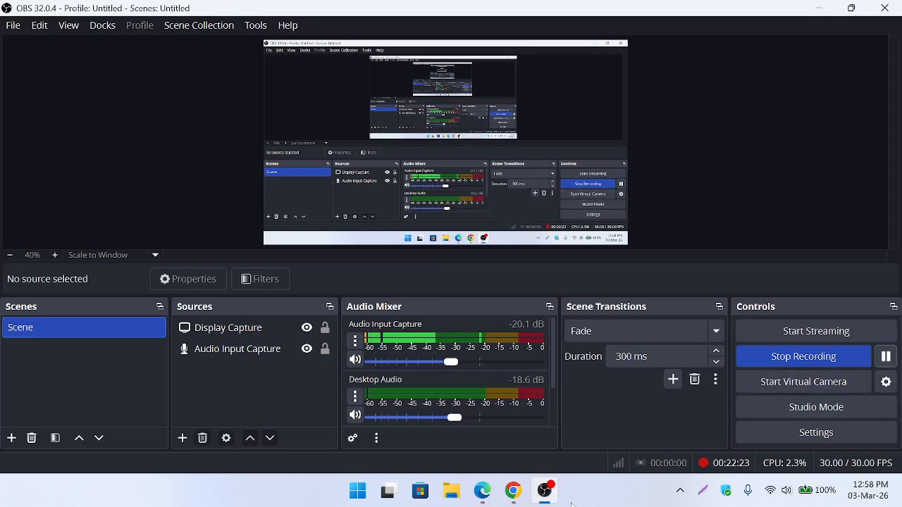
{"action": "left_click", "coordinate": [544, 491]}
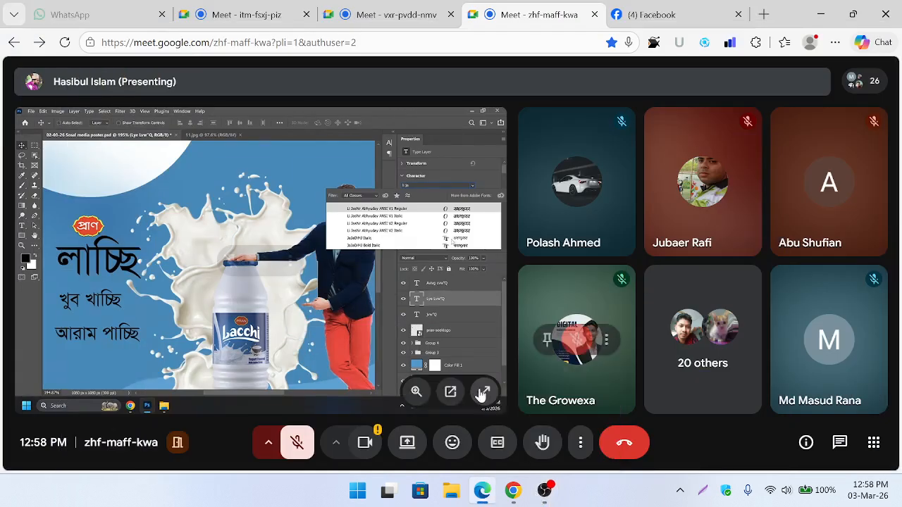
{"action": "left_click", "coordinate": [483, 394]}
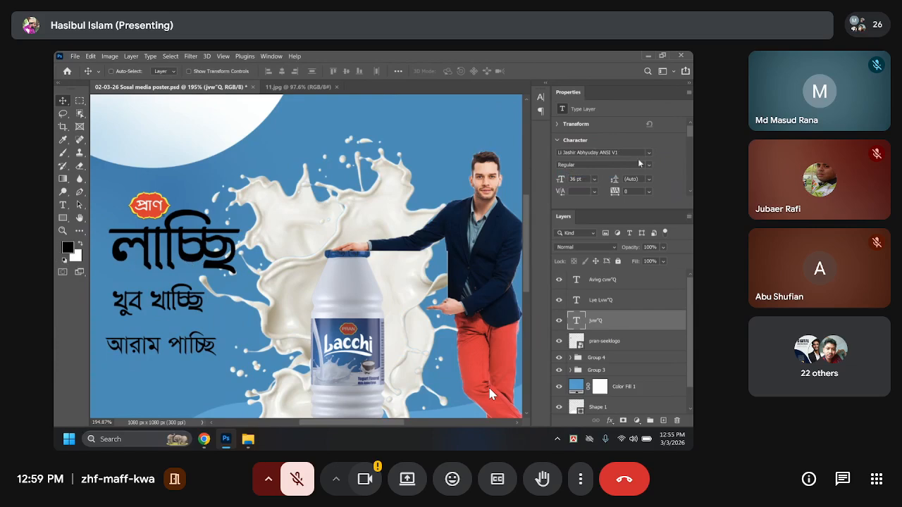
Set the "লাচ্ছি" headline in the Li Jashir Abhyuday ANSI V2 font and shift it slightly left towards the canvas edge.
{"action": "left_click", "coordinate": [649, 152]}
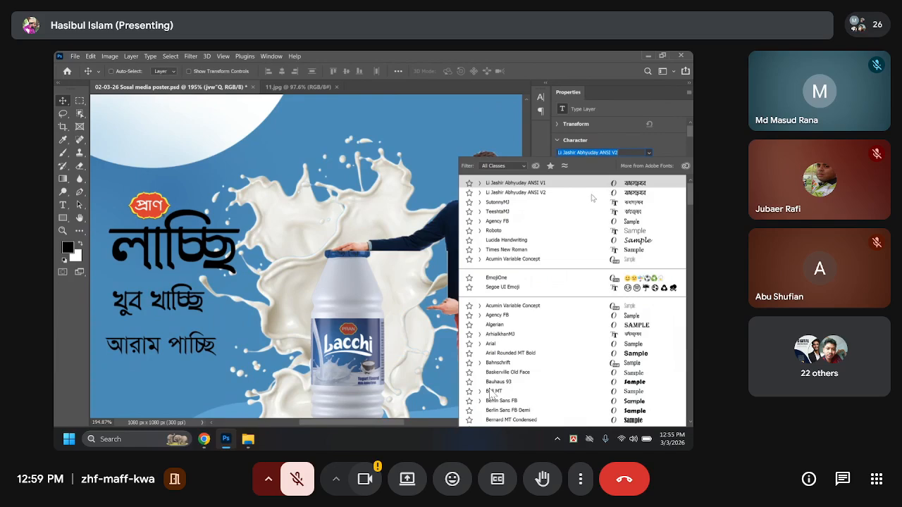
{"action": "left_click", "coordinate": [551, 194]}
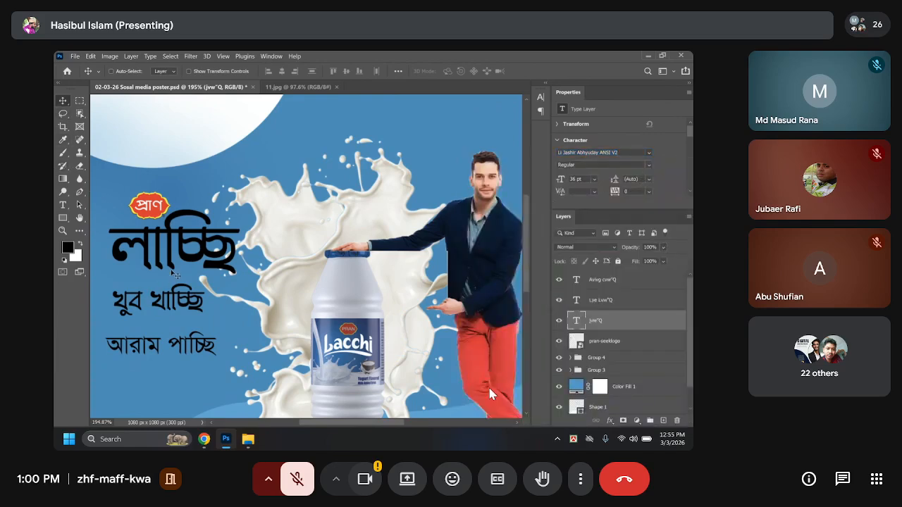
{"action": "left_click_drag", "start_coordinate": [178, 255], "coordinate": [155, 258]}
{"action": "scroll", "coordinate": [284, 281], "scroll_direction": "down", "scroll_amount": 1}
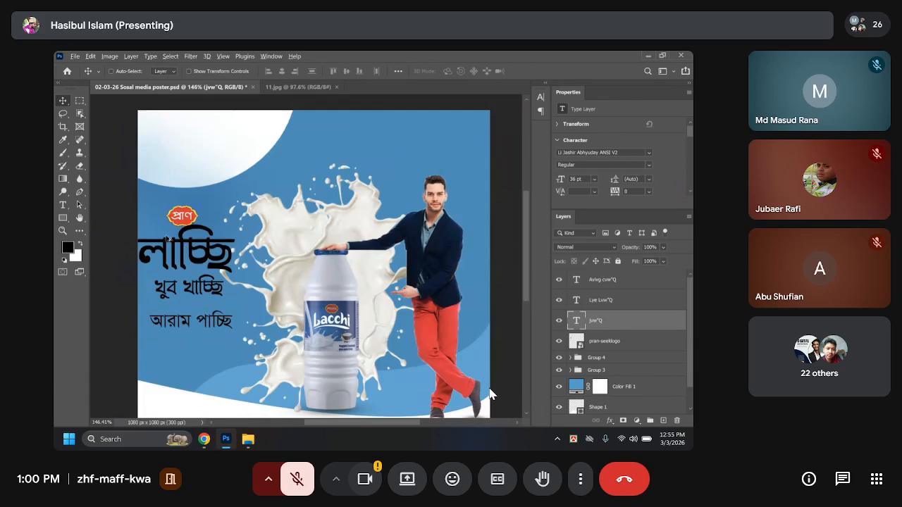
{"action": "scroll", "coordinate": [283, 282], "scroll_direction": "up", "scroll_amount": 1}
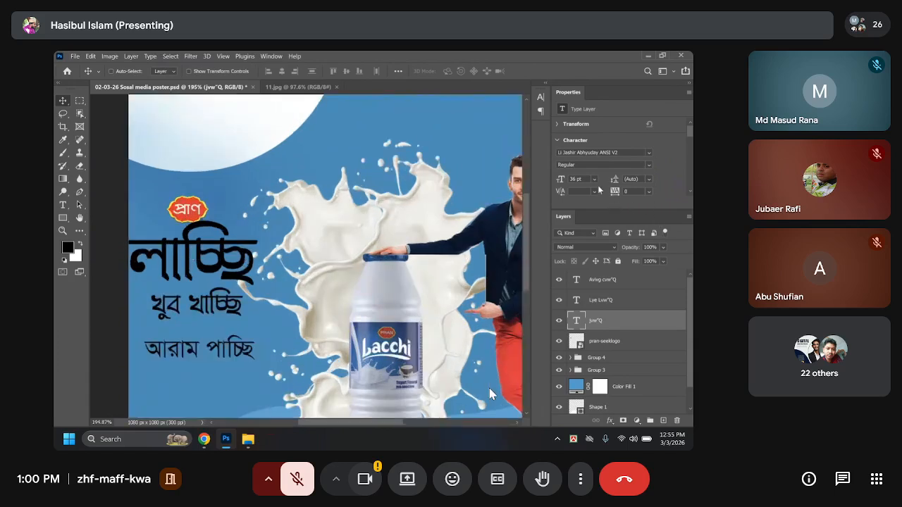
Set the "লাচ্ছি" headline's size to 30 pt and position it between the Pran logo and the tagline.
{"action": "left_click", "coordinate": [595, 179]}
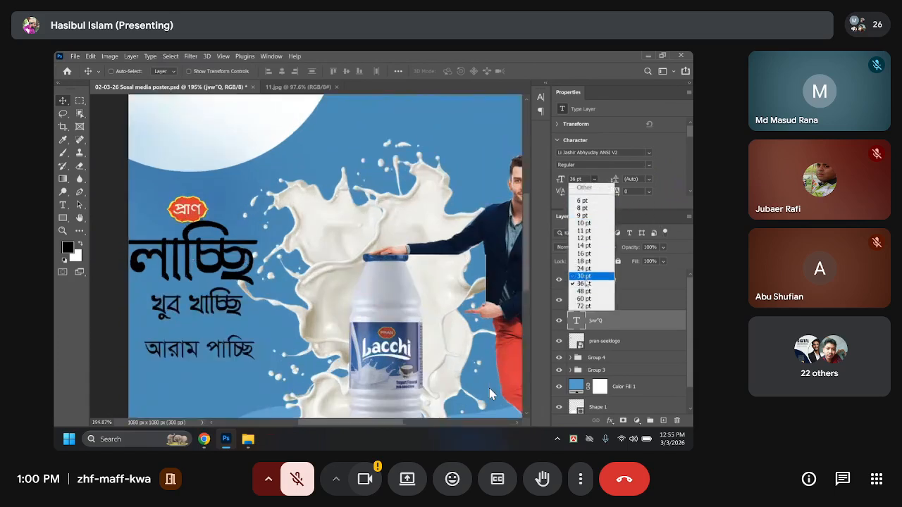
{"action": "left_click", "coordinate": [584, 276]}
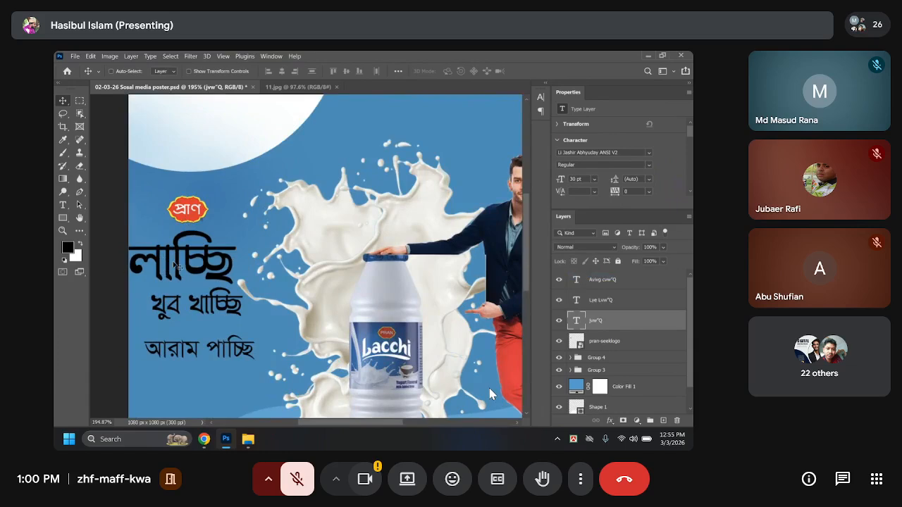
{"action": "left_click_drag", "start_coordinate": [177, 265], "coordinate": [201, 268]}
{"action": "scroll", "coordinate": [193, 303], "scroll_direction": "down", "scroll_amount": 1}
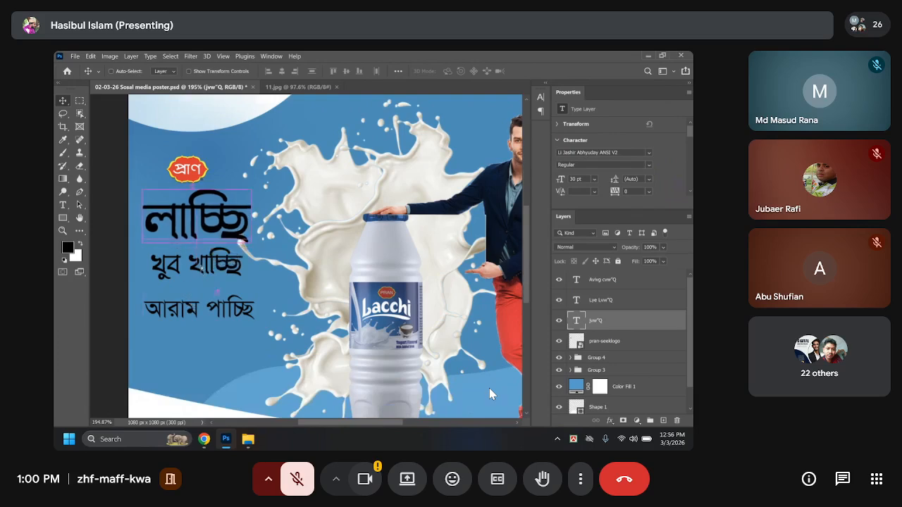
Set both tagline lines, "খুব খাচ্ছি" and "আরাম পাচ্ছি", in the SutonnyMJ font.
{"action": "left_click", "coordinate": [600, 301]}
{"action": "left_click", "coordinate": [601, 281], "text": "shift"}
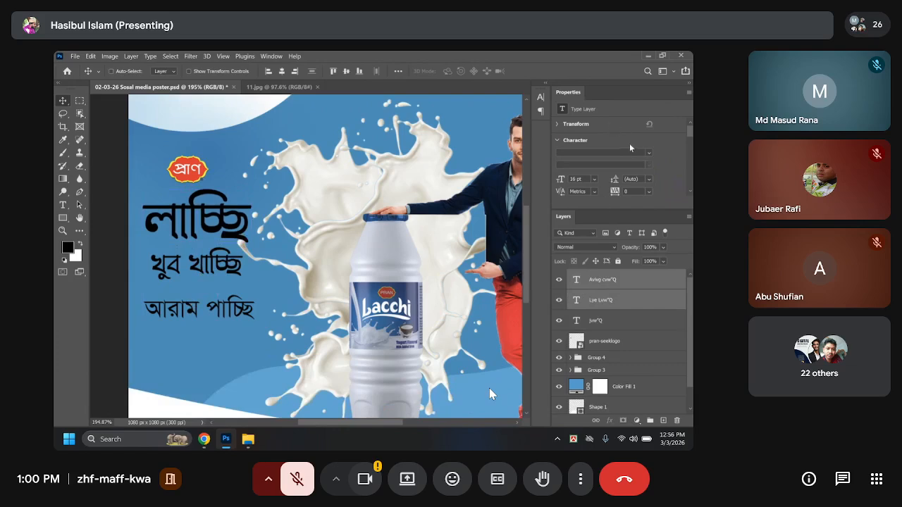
{"action": "left_click", "coordinate": [649, 155]}
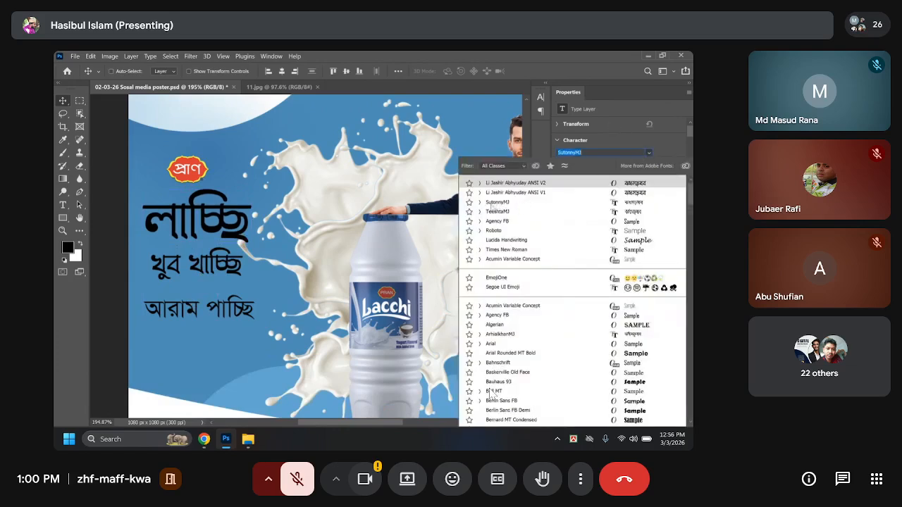
{"action": "left_click", "coordinate": [497, 204]}
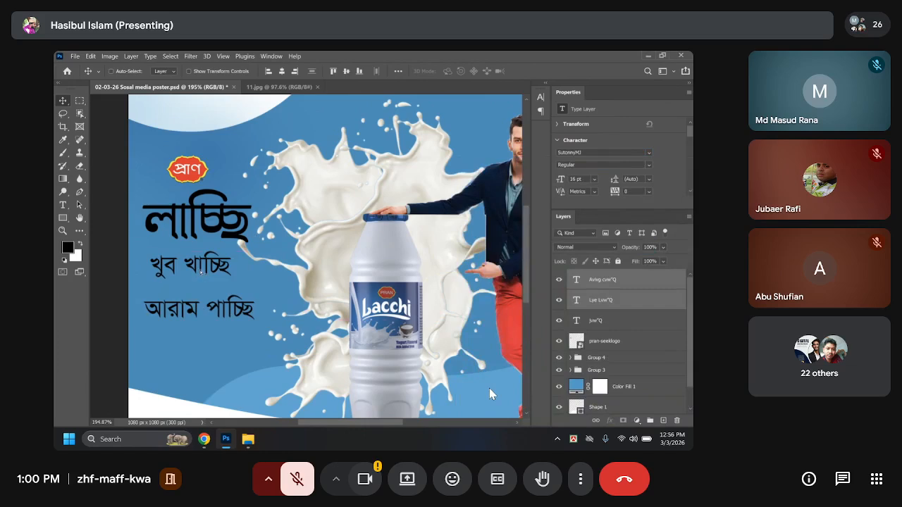
Move both tagline lines up under the headline, with "আরাম পাচ্ছি" close below "খুব খাচ্ছি" and indented to the right.
{"action": "left_click_drag", "start_coordinate": [201, 276], "coordinate": [204, 266]}
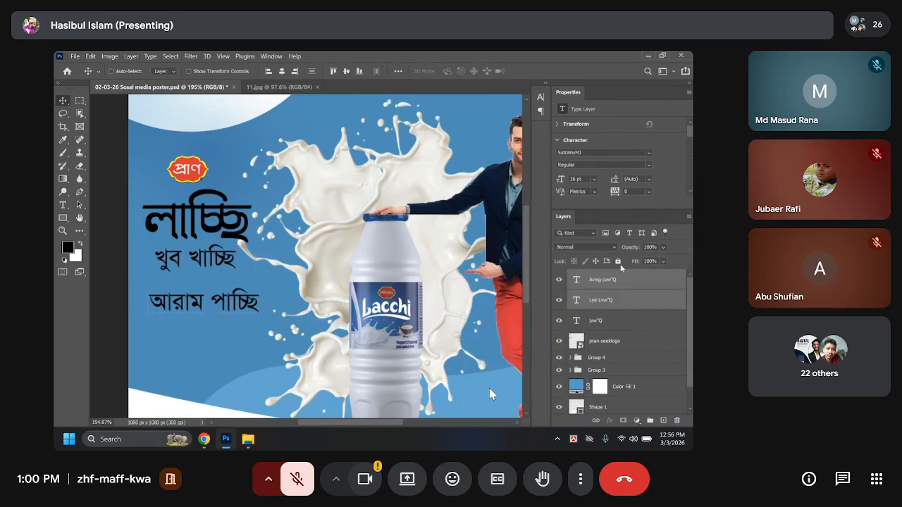
{"action": "left_click", "coordinate": [618, 286]}
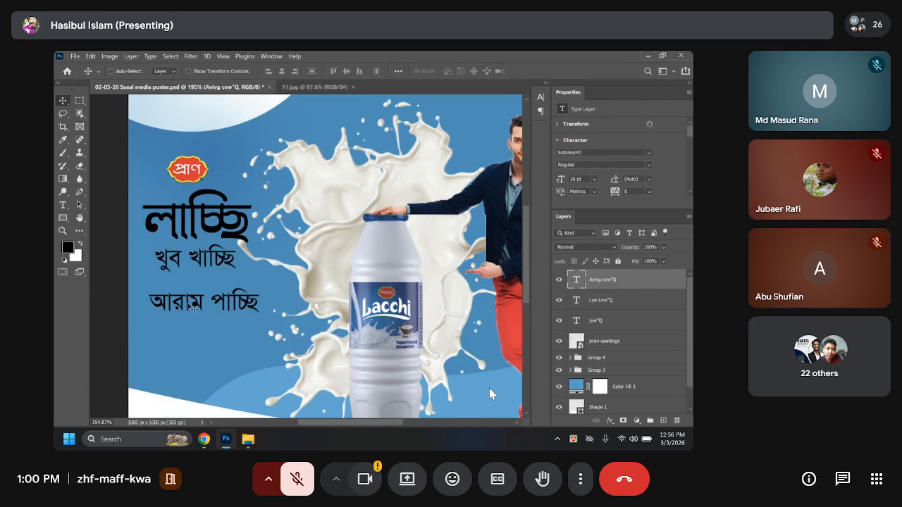
{"action": "left_click_drag", "start_coordinate": [190, 306], "coordinate": [207, 295]}
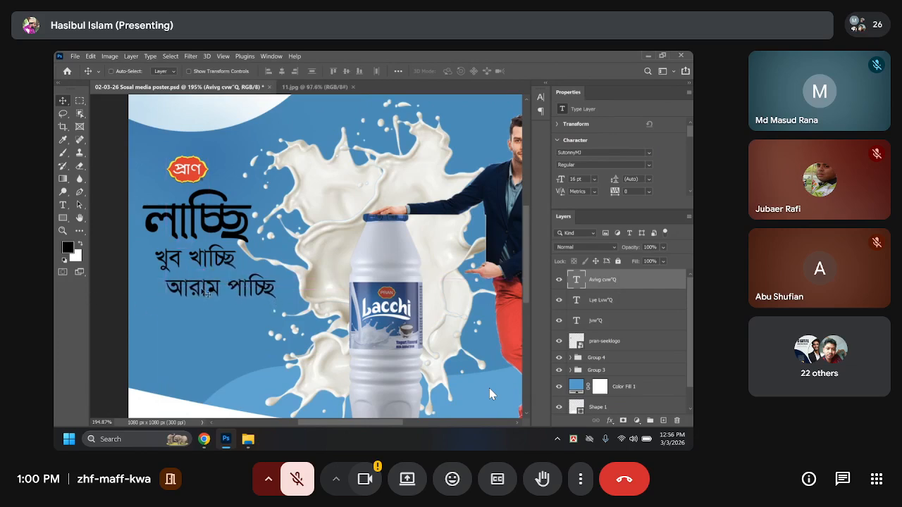
Change the text color of the headline and both tagline lines to white.
{"action": "left_click", "coordinate": [610, 308], "text": "ctrl"}
{"action": "left_click", "coordinate": [612, 321], "text": "ctrl"}
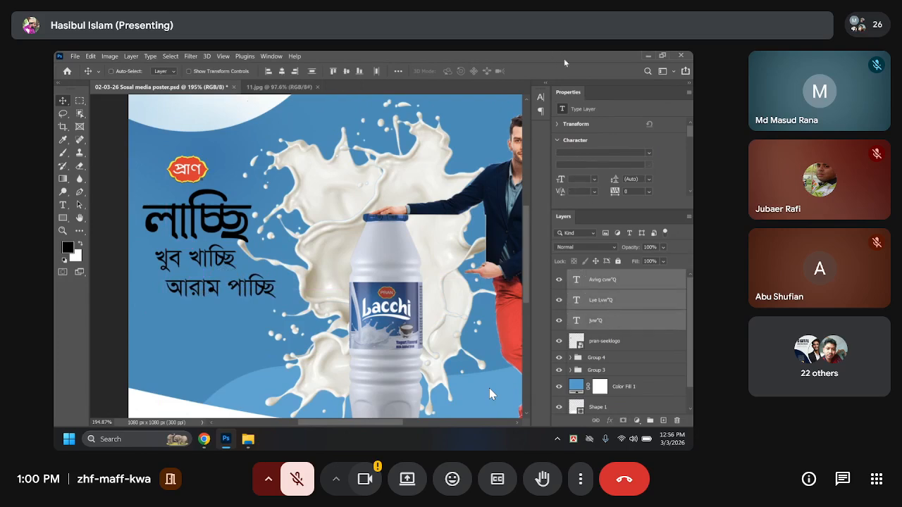
{"action": "scroll", "coordinate": [599, 151], "scroll_direction": "down", "scroll_amount": 1}
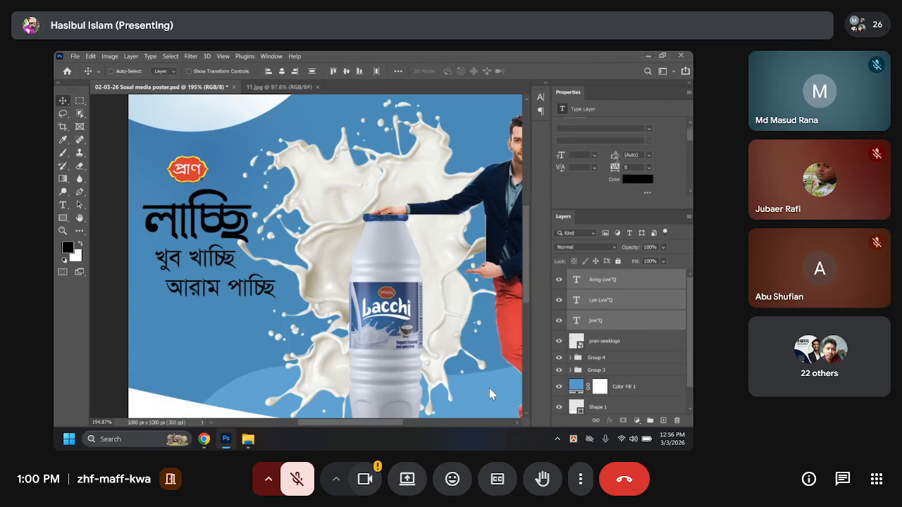
{"action": "left_click", "coordinate": [634, 180]}
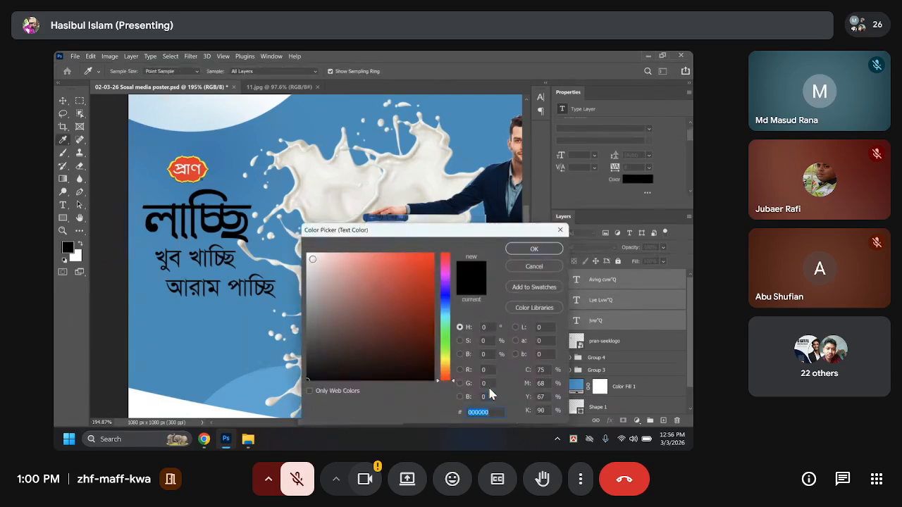
{"action": "left_click_drag", "start_coordinate": [311, 259], "coordinate": [306, 253]}
{"action": "left_click", "coordinate": [543, 250]}
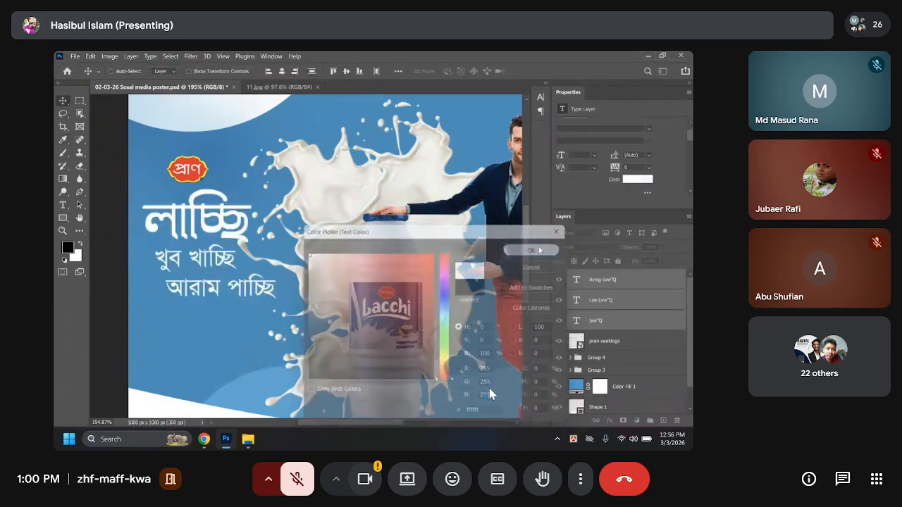
{"action": "scroll", "coordinate": [400, 242], "scroll_direction": "down", "scroll_amount": 1}
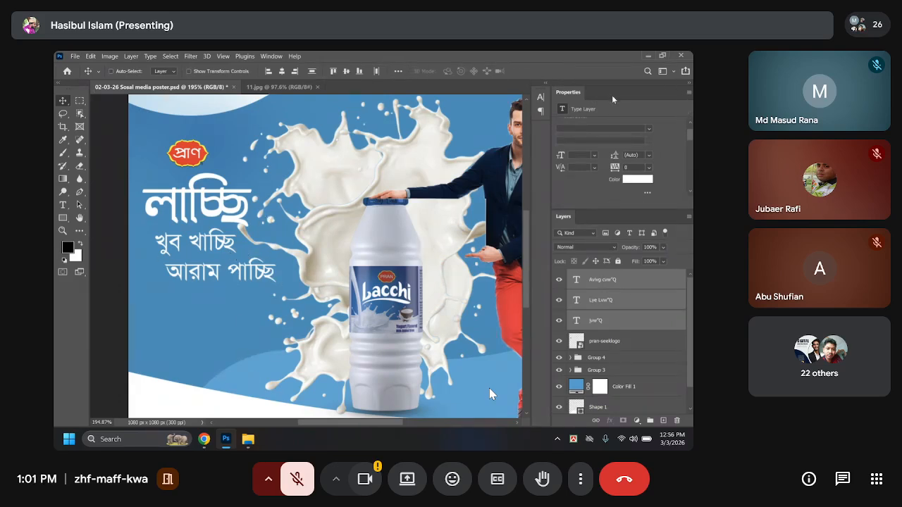
Toggle Group 4 off and on to check that it holds the splash artwork, and add a layer mask to it.
{"action": "left_click", "coordinate": [612, 281]}
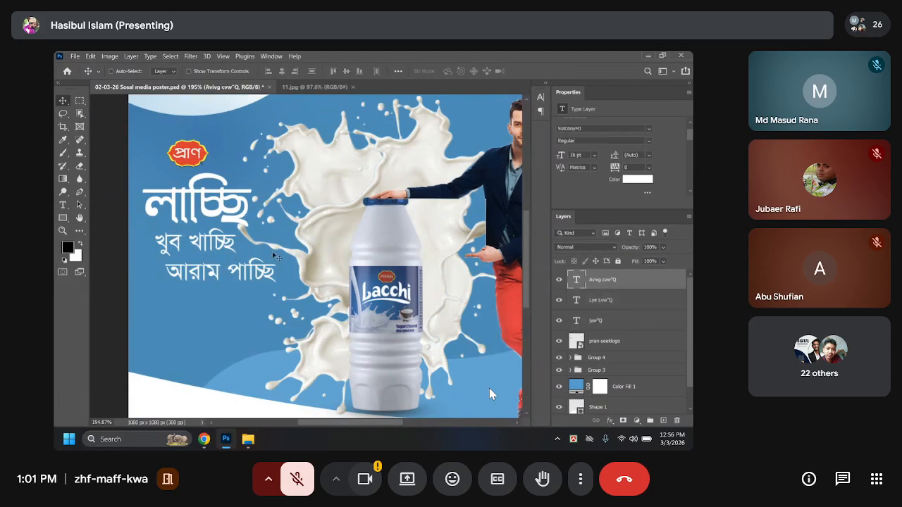
{"action": "scroll", "coordinate": [599, 351], "scroll_direction": "down", "scroll_amount": 1}
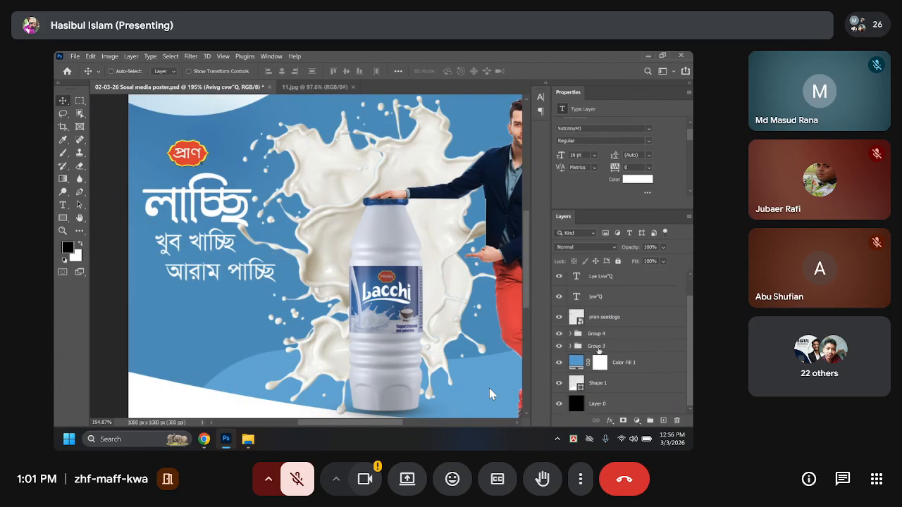
{"action": "left_click", "coordinate": [598, 334]}
{"action": "left_click", "coordinate": [559, 334]}
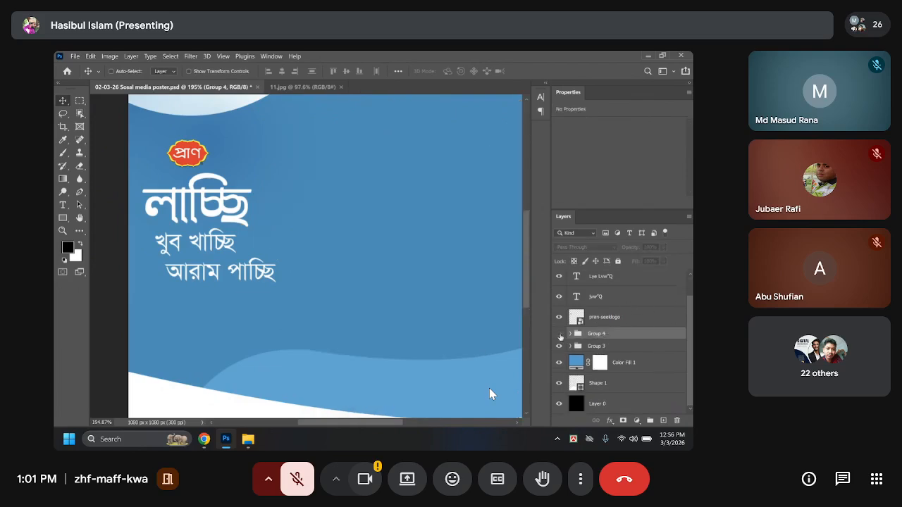
{"action": "left_click", "coordinate": [559, 334]}
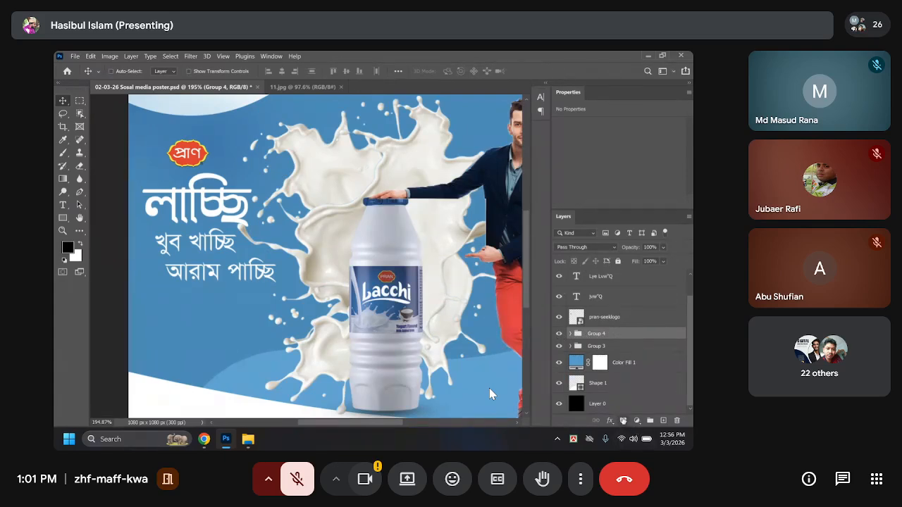
{"action": "left_click", "coordinate": [623, 420]}
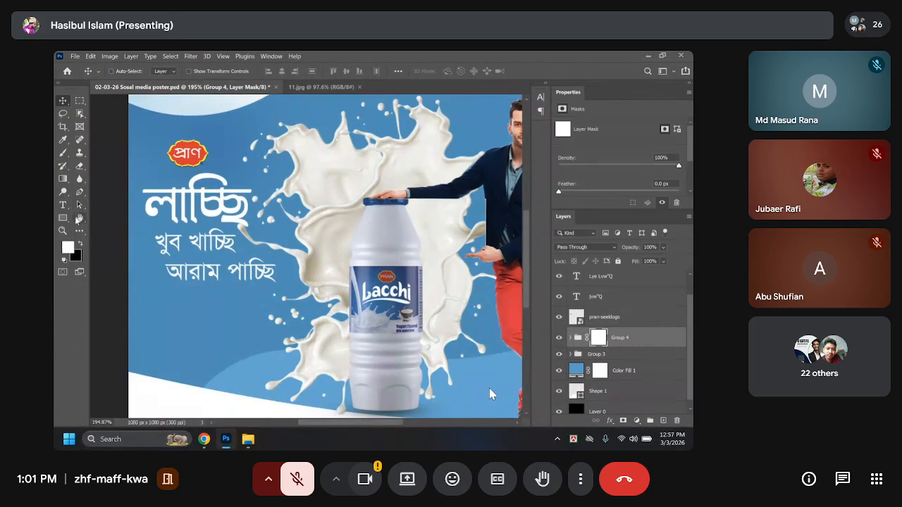
Paint black with the Brush on Group 4's mask to hide the milk splash tip beside the headline and tagline.
{"action": "left_click", "coordinate": [80, 244]}
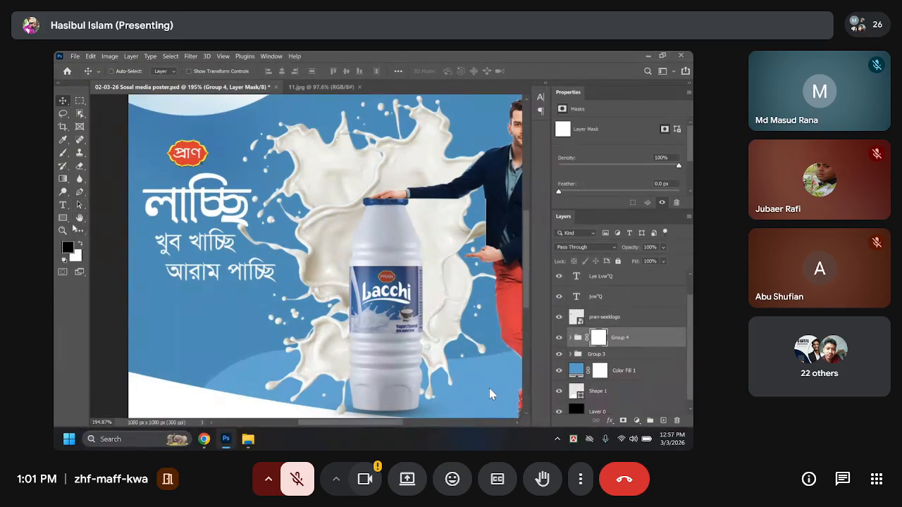
{"action": "left_click", "coordinate": [65, 156]}
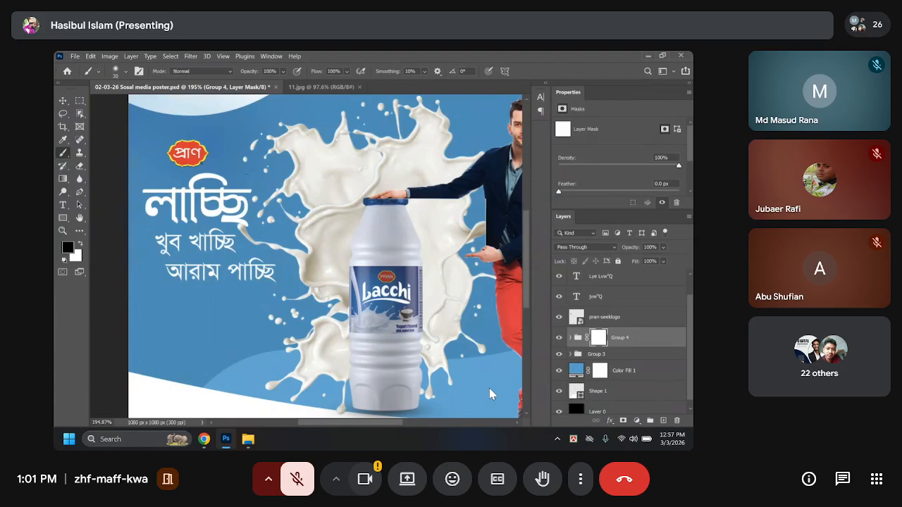
{"action": "left_click_drag", "start_coordinate": [243, 221], "coordinate": [282, 249]}
{"action": "scroll", "coordinate": [246, 313], "scroll_direction": "down", "scroll_amount": 2}
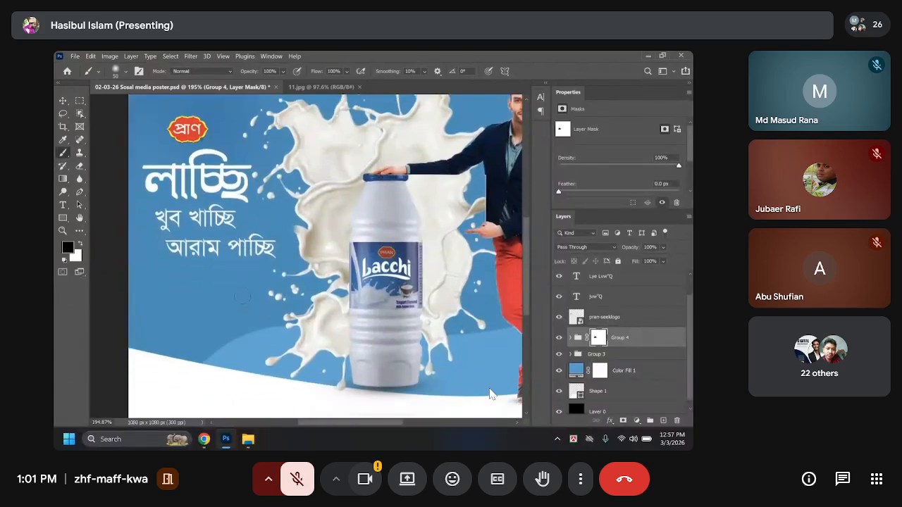
{"action": "scroll", "coordinate": [246, 312], "scroll_direction": "up", "scroll_amount": 5}
Move the "খুব খাচ্ছি" line slightly left and down, closer to the "আরাম পাচ্ছি" line.
{"action": "left_click", "coordinate": [63, 100]}
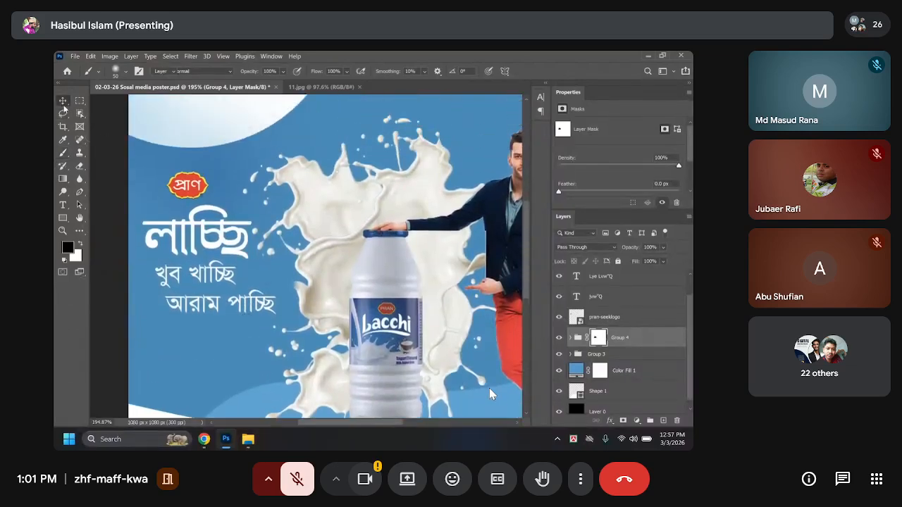
{"action": "scroll", "coordinate": [204, 294], "scroll_direction": "down", "scroll_amount": 5}
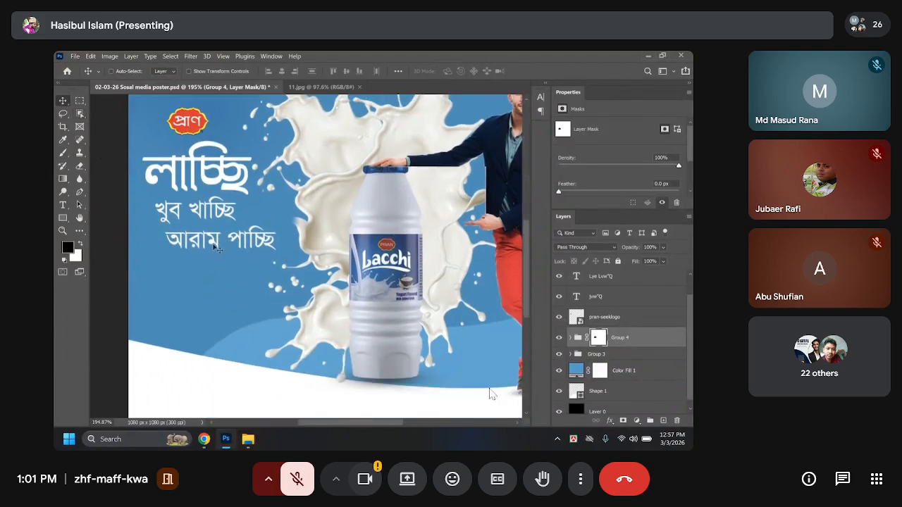
{"action": "mouse_move", "coordinate": [217, 248]}
{"action": "left_mouse_down"}
{"action": "mouse_move", "coordinate": [214, 259]}
{"action": "mouse_move", "coordinate": [222, 249]}
{"action": "left_mouse_up"}
{"action": "left_click", "coordinate": [597, 297]}
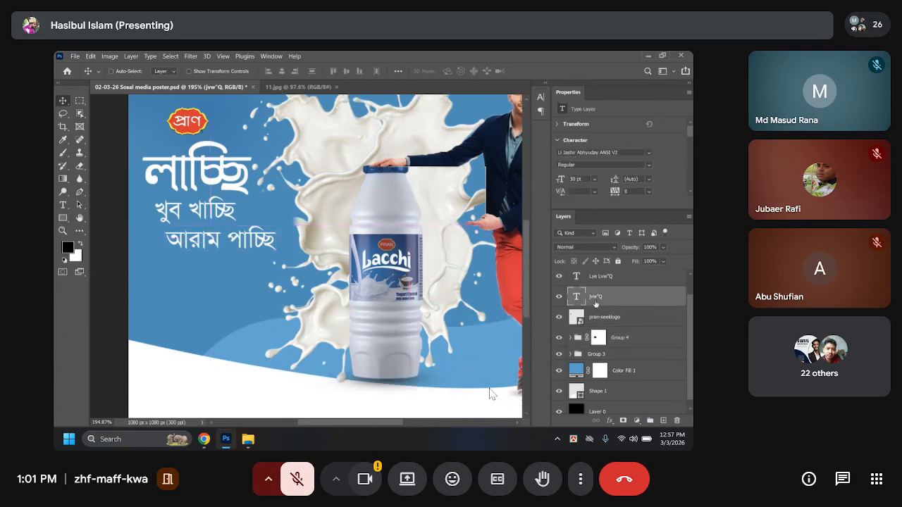
{"action": "scroll", "coordinate": [607, 303], "scroll_direction": "up", "scroll_amount": 1}
{"action": "left_click", "coordinate": [602, 302]}
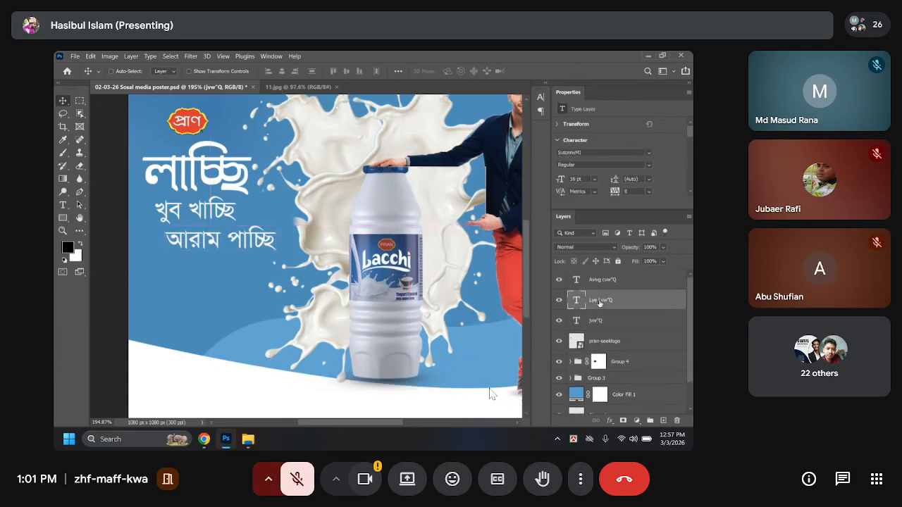
{"action": "mouse_move", "coordinate": [194, 214]}
{"action": "left_mouse_down"}
{"action": "mouse_move", "coordinate": [204, 210]}
{"action": "mouse_move", "coordinate": [187, 215]}
{"action": "left_mouse_up"}
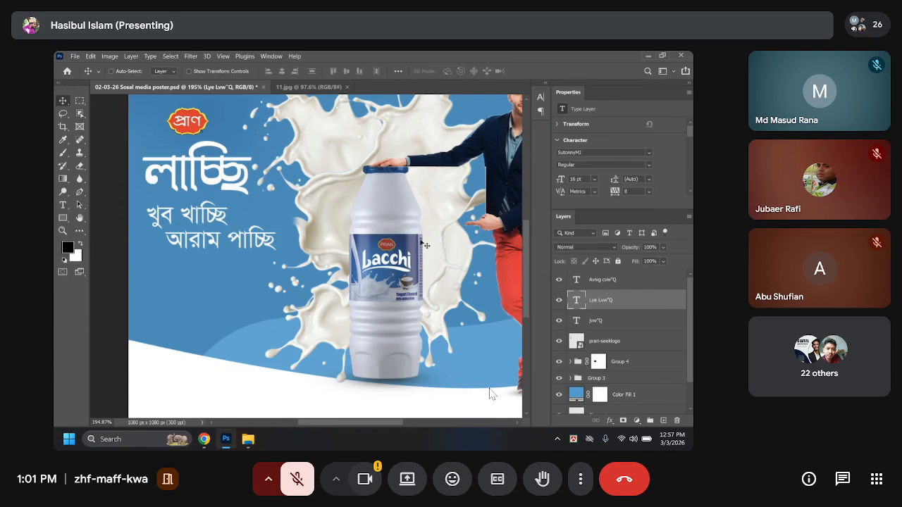
Set both tagline lines to 14 pt and move them together slightly down and right beneath the headline.
{"action": "left_click", "coordinate": [616, 281], "text": "shift"}
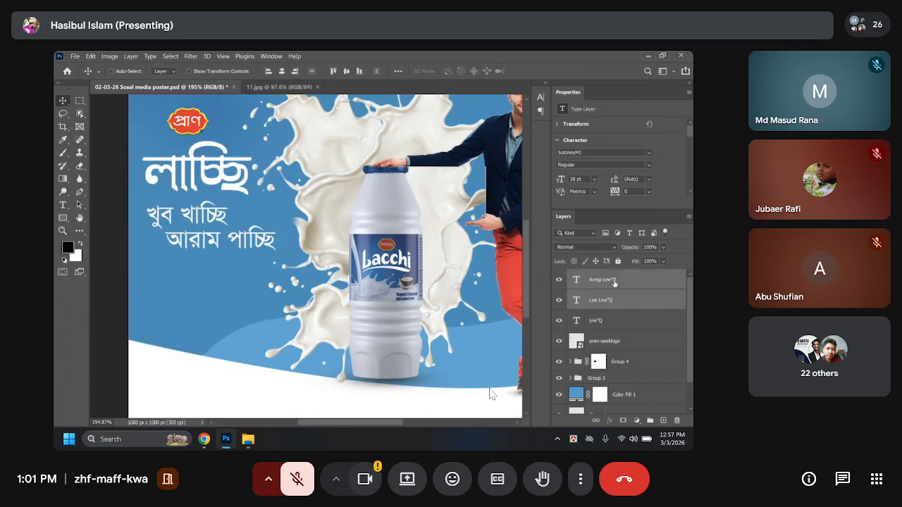
{"action": "left_click", "coordinate": [593, 180]}
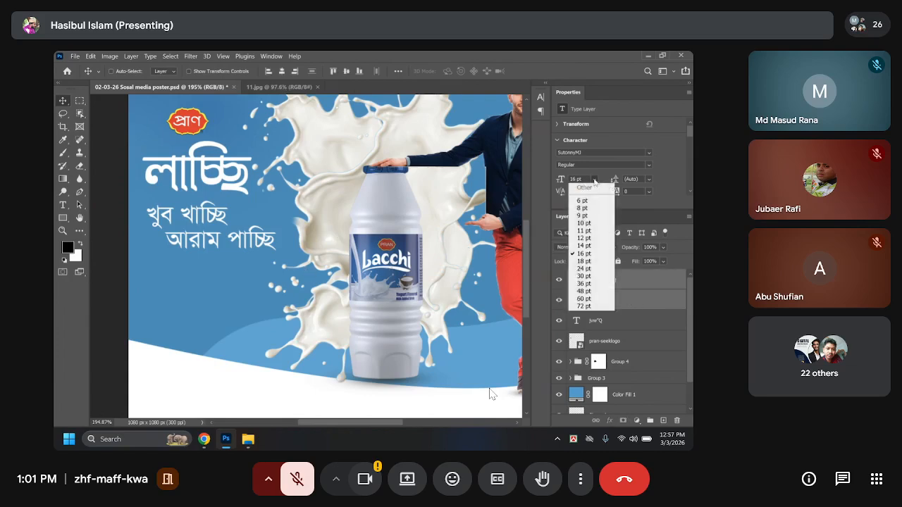
{"action": "left_click", "coordinate": [584, 247]}
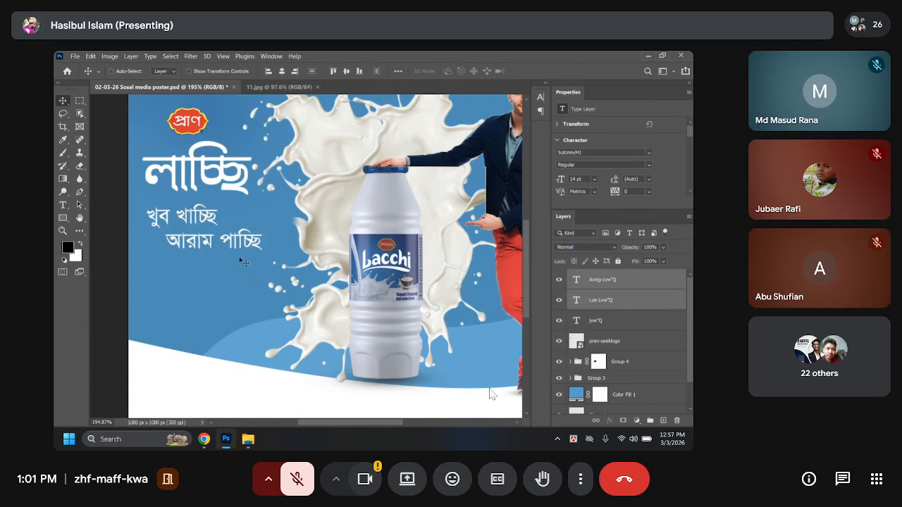
{"action": "left_click_drag", "start_coordinate": [236, 221], "coordinate": [217, 241]}
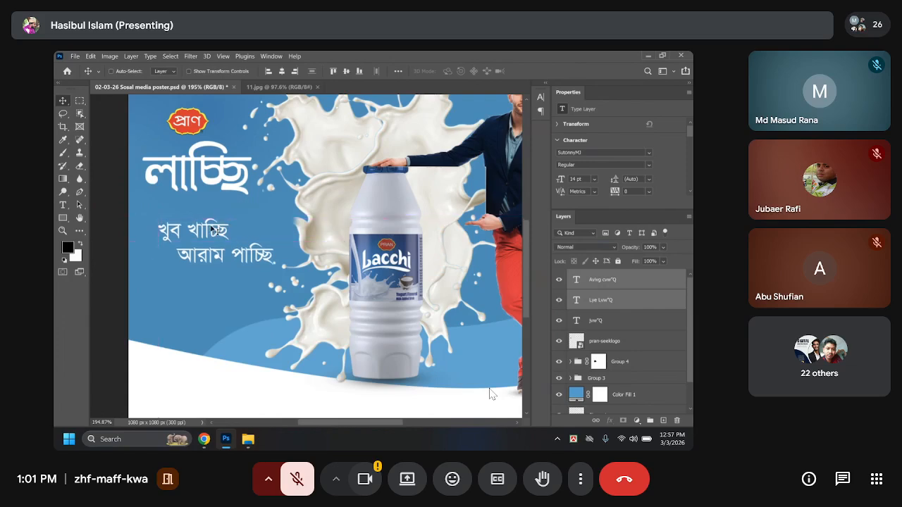
Check the headline and tagline styling in 11.jpg, and return to the poster with the Move tool active.
{"action": "left_click", "coordinate": [274, 89]}
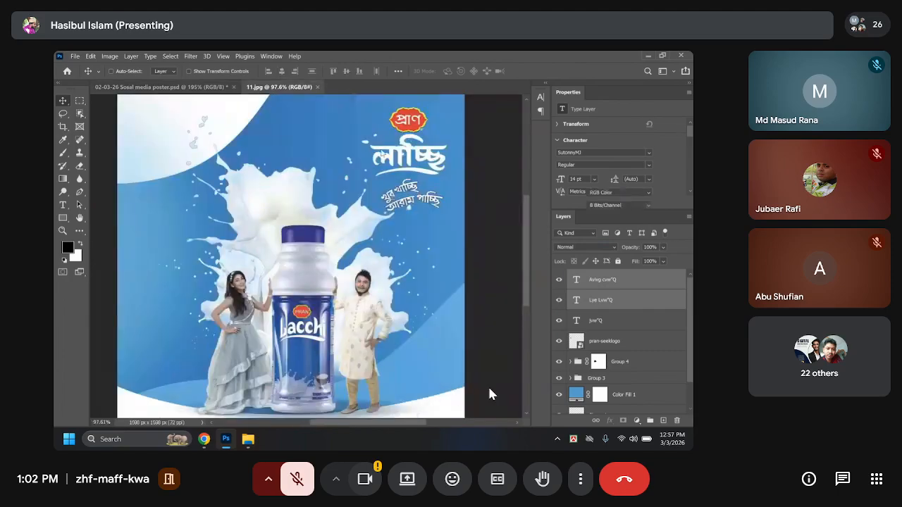
{"action": "left_click", "coordinate": [222, 88]}
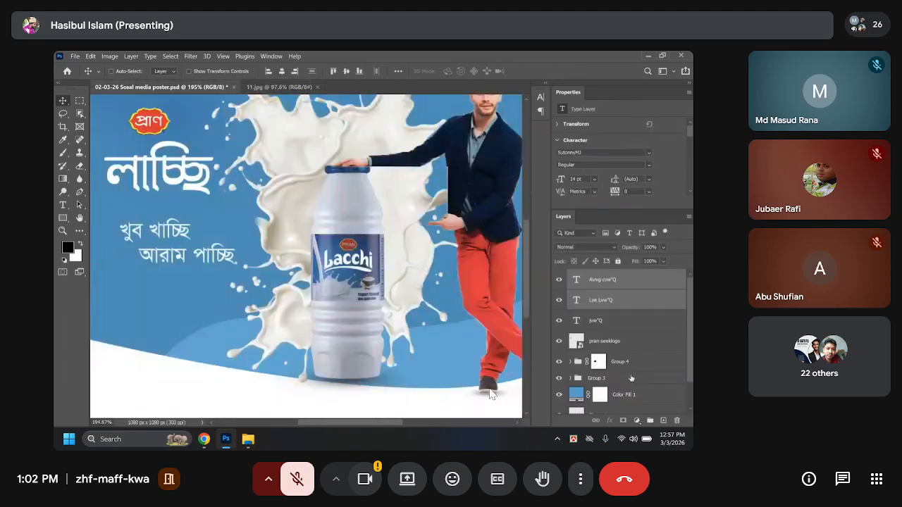
{"action": "left_click", "coordinate": [78, 198]}
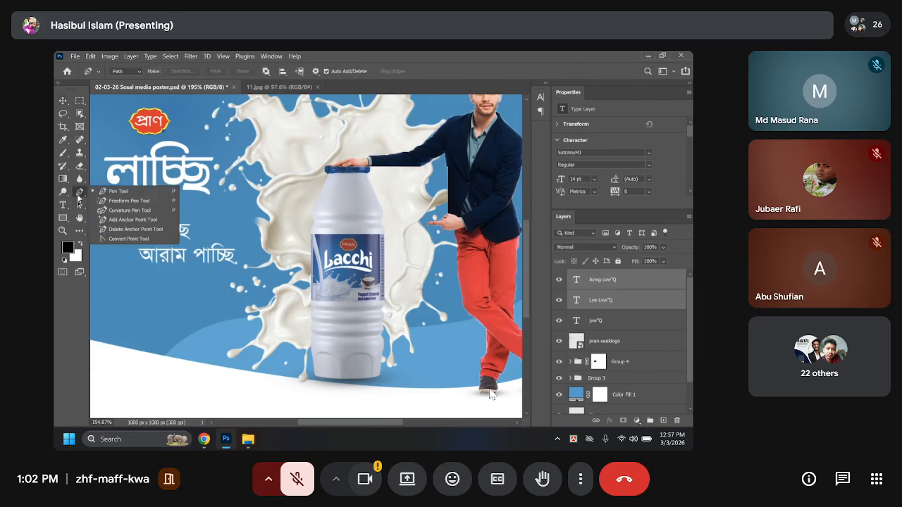
{"action": "left_click", "coordinate": [111, 191]}
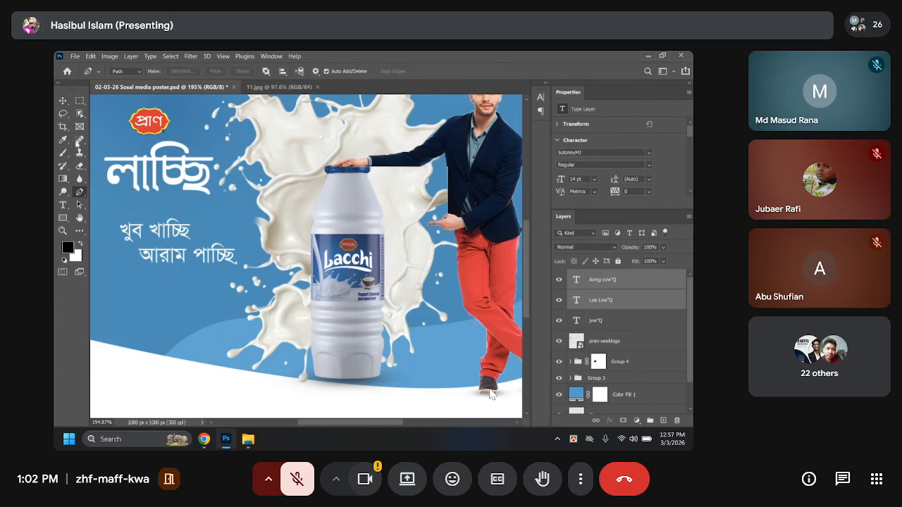
{"action": "left_click", "coordinate": [63, 100]}
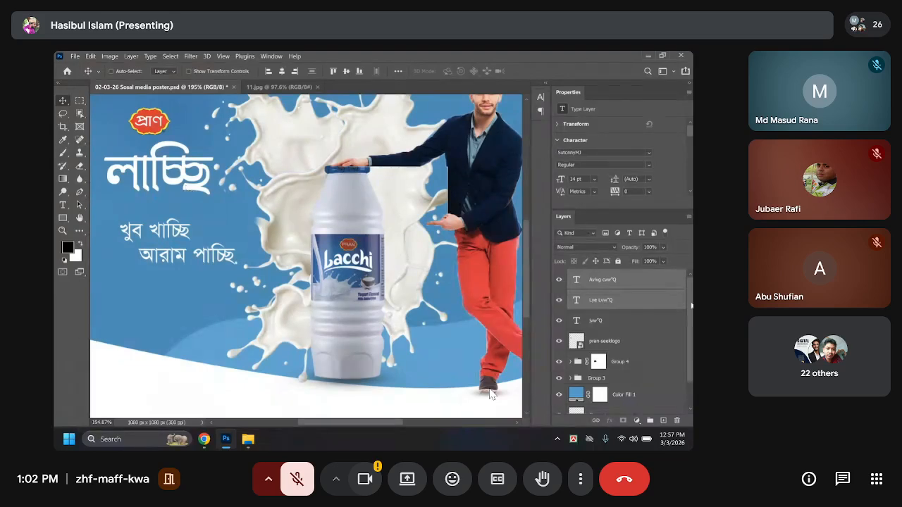
Warp the "লাচ্ছি" headline text, trying the Arc style with +7% bend and -4% horizontal distortion before switching the style to Rise.
{"action": "left_click", "coordinate": [611, 302]}
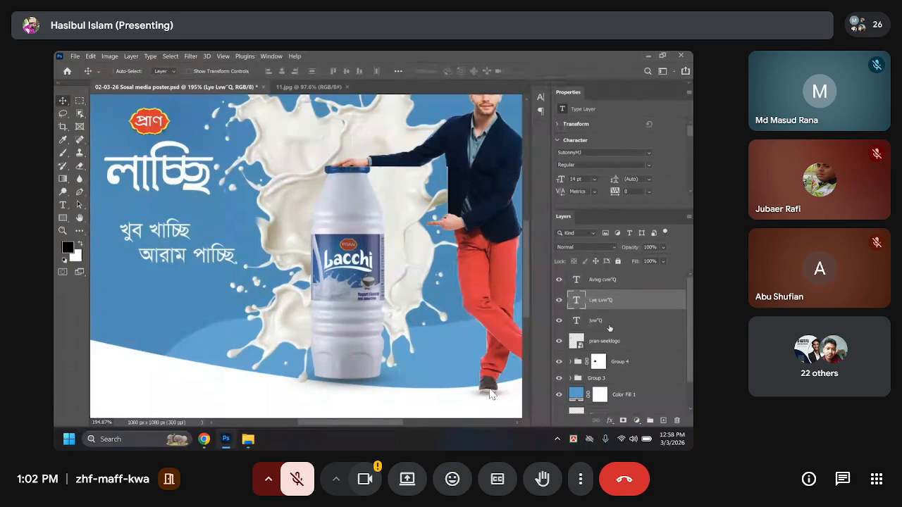
{"action": "left_click", "coordinate": [609, 323]}
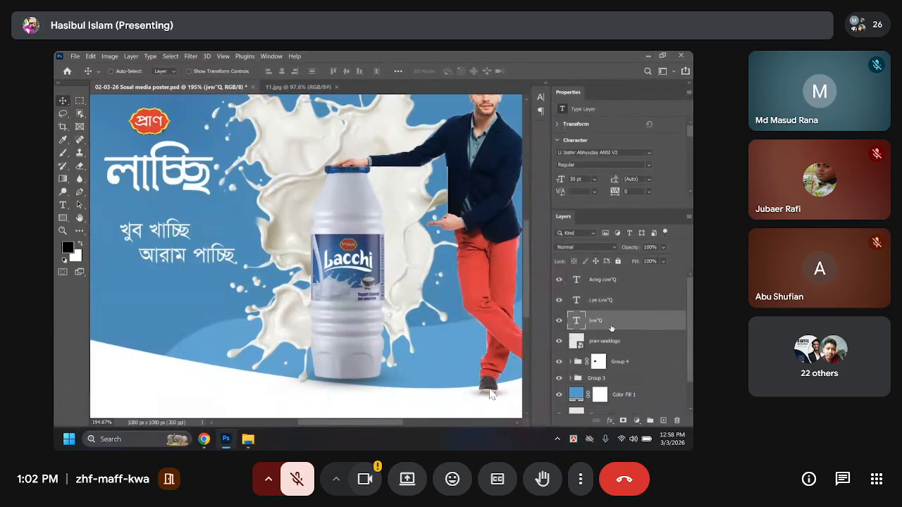
{"action": "left_click", "coordinate": [62, 205]}
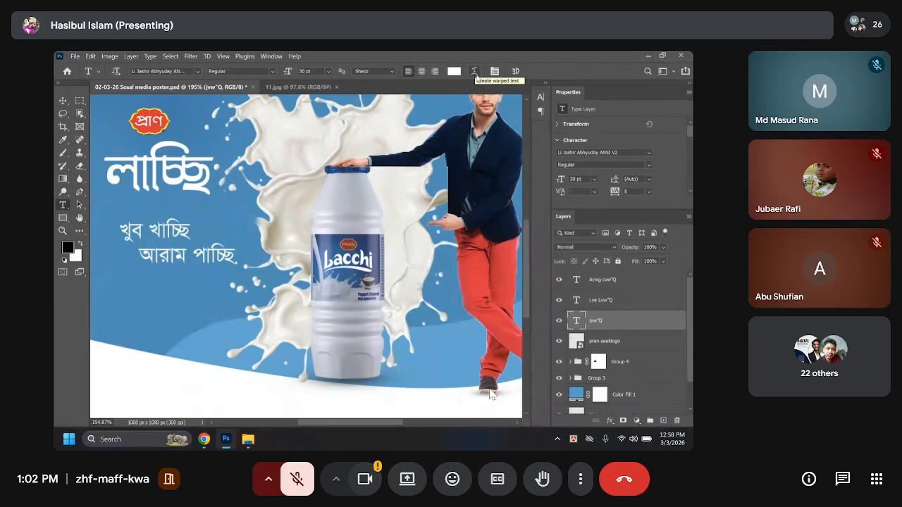
{"action": "left_click", "coordinate": [474, 72]}
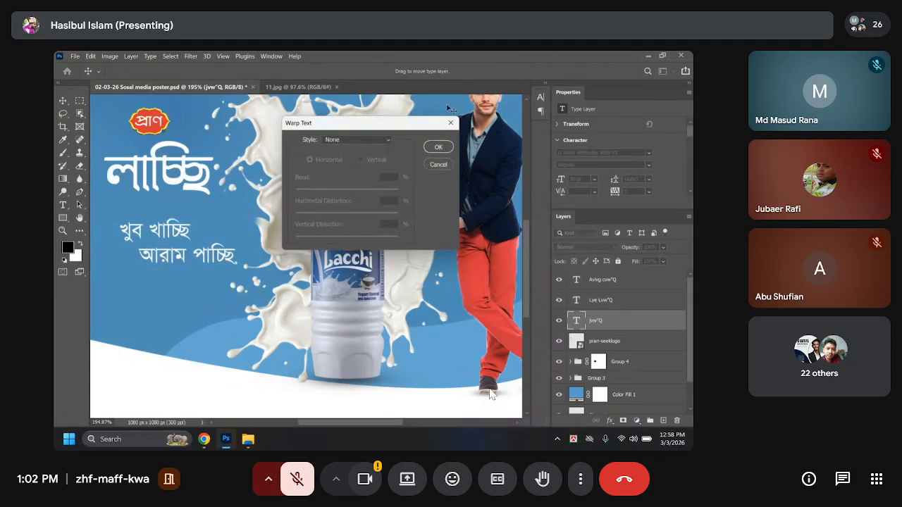
{"action": "left_click_drag", "start_coordinate": [396, 123], "coordinate": [452, 127]}
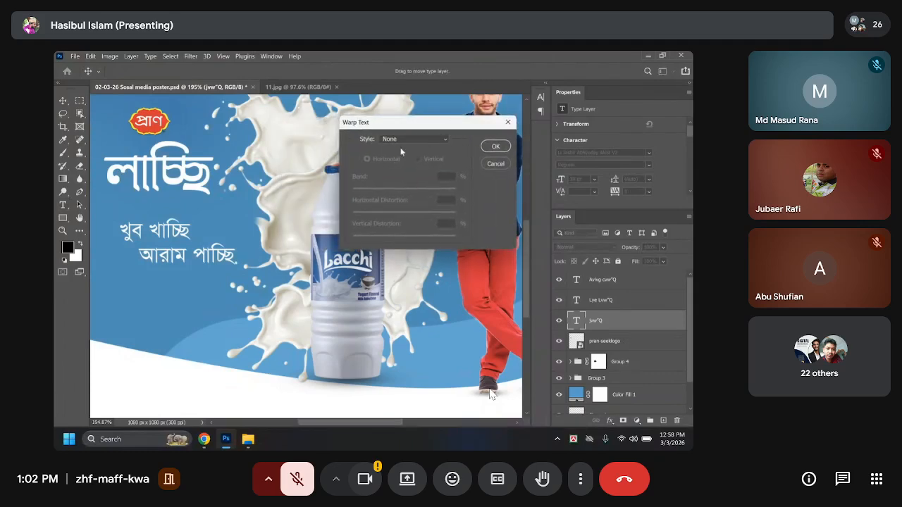
{"action": "left_click", "coordinate": [440, 140]}
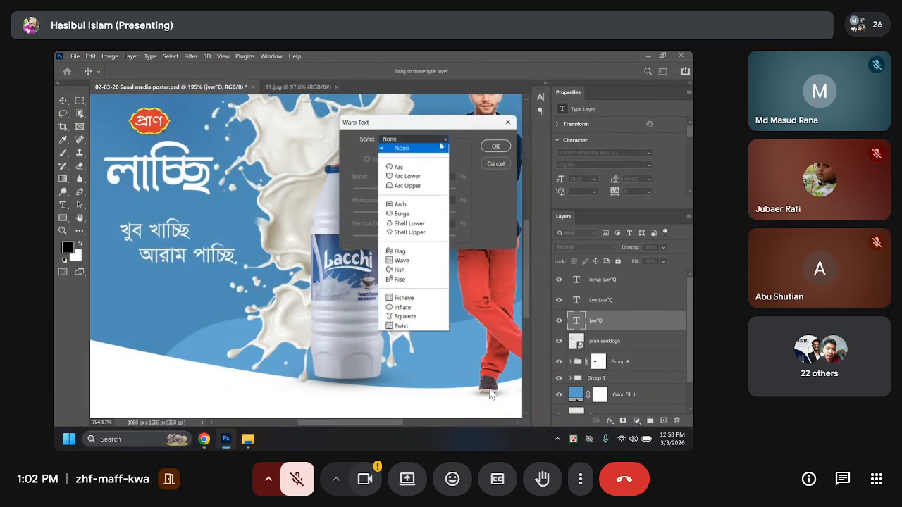
{"action": "left_click", "coordinate": [399, 167]}
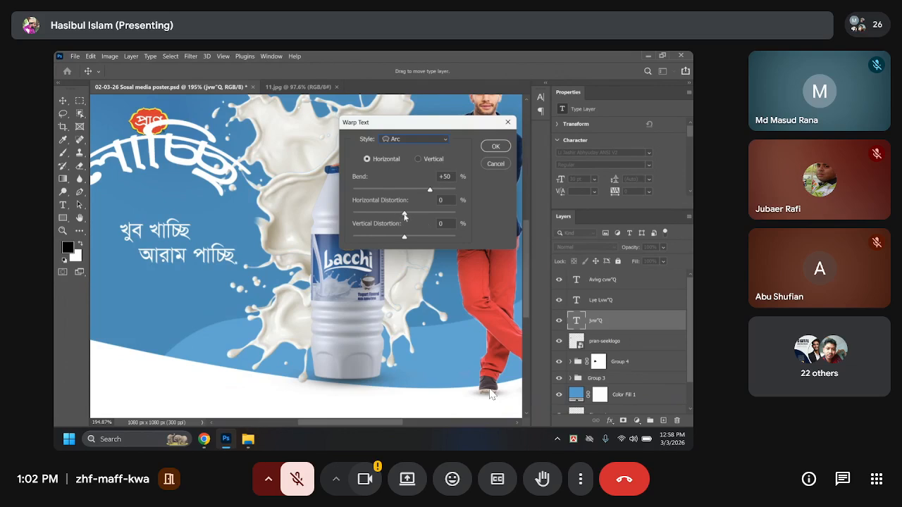
{"action": "mouse_move", "coordinate": [404, 216]}
{"action": "left_mouse_down"}
{"action": "mouse_move", "coordinate": [375, 216]}
{"action": "mouse_move", "coordinate": [403, 223]}
{"action": "left_mouse_up"}
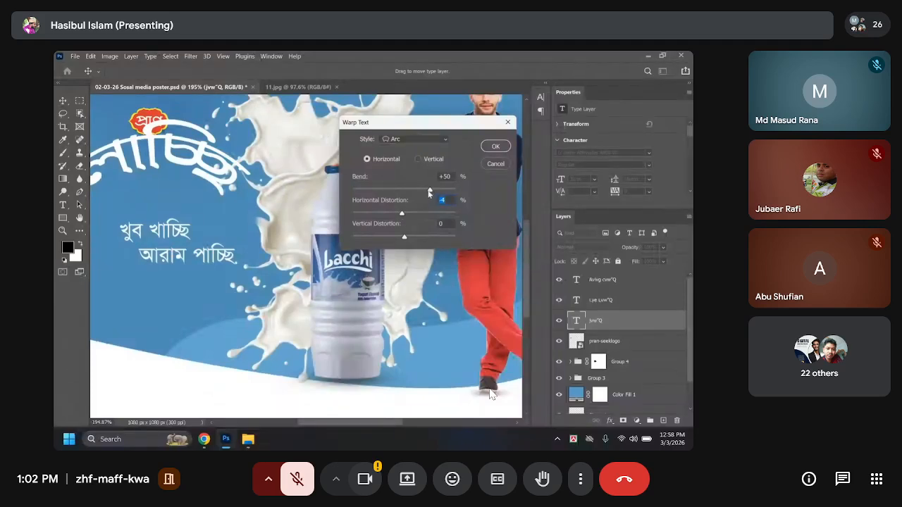
{"action": "mouse_move", "coordinate": [412, 194]}
{"action": "left_mouse_down"}
{"action": "mouse_move", "coordinate": [383, 196]}
{"action": "mouse_move", "coordinate": [409, 195]}
{"action": "left_mouse_up"}
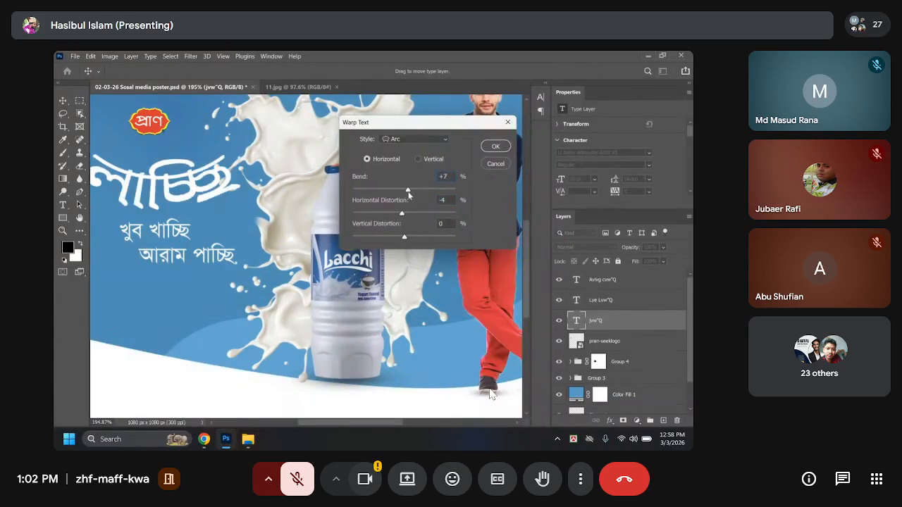
{"action": "left_click", "coordinate": [439, 143]}
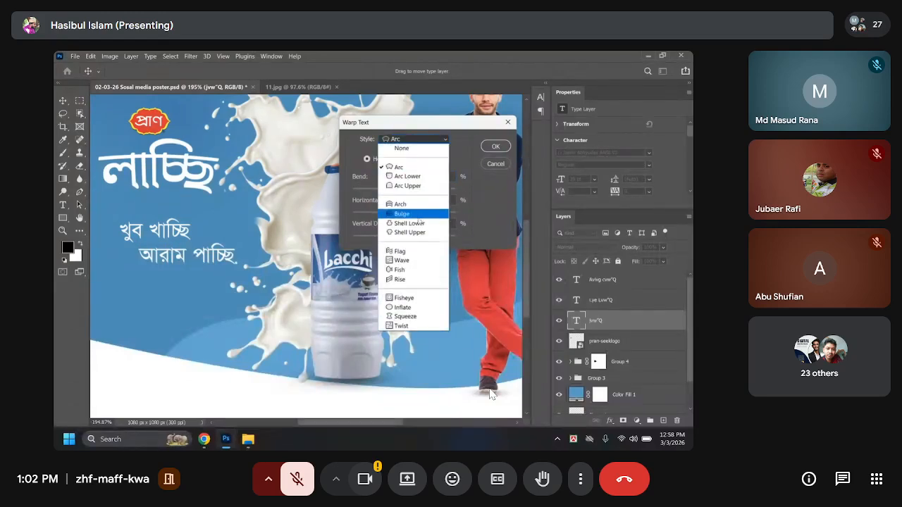
{"action": "left_click", "coordinate": [414, 281]}
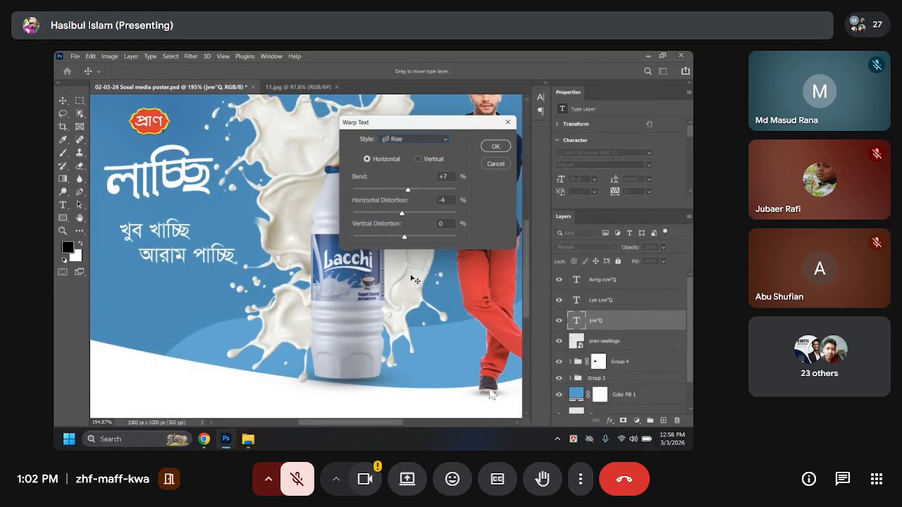
Set the headline's Rise warp to +20% bend and -7% horizontal distortion, and move the headline slightly up and left.
{"action": "mouse_move", "coordinate": [402, 214]}
{"action": "left_mouse_down"}
{"action": "mouse_move", "coordinate": [423, 213]}
{"action": "mouse_move", "coordinate": [384, 215]}
{"action": "mouse_move", "coordinate": [400, 216]}
{"action": "left_mouse_up"}
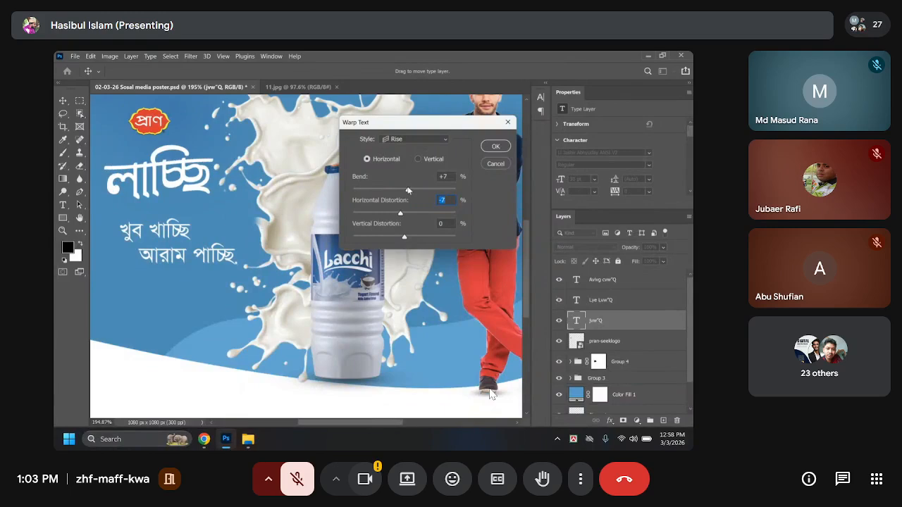
{"action": "left_click_drag", "start_coordinate": [408, 190], "coordinate": [415, 191]}
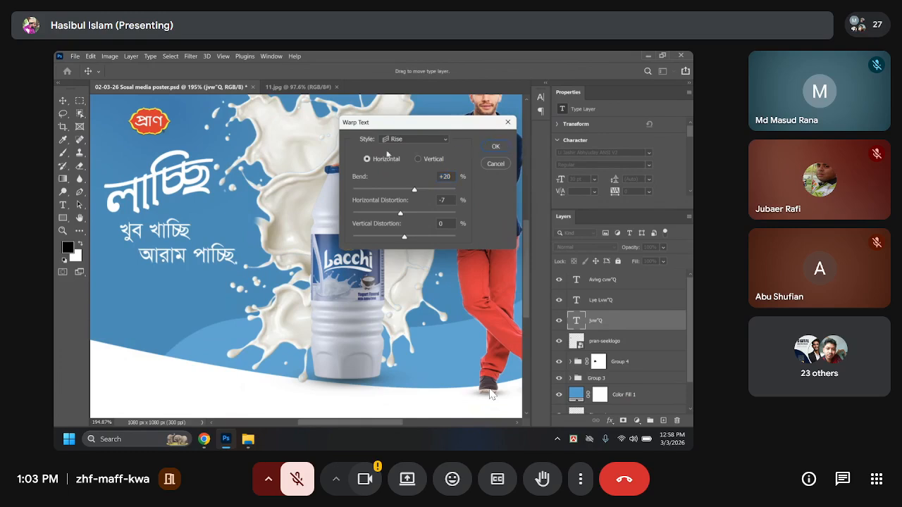
{"action": "left_click_drag", "start_coordinate": [165, 181], "coordinate": [162, 166]}
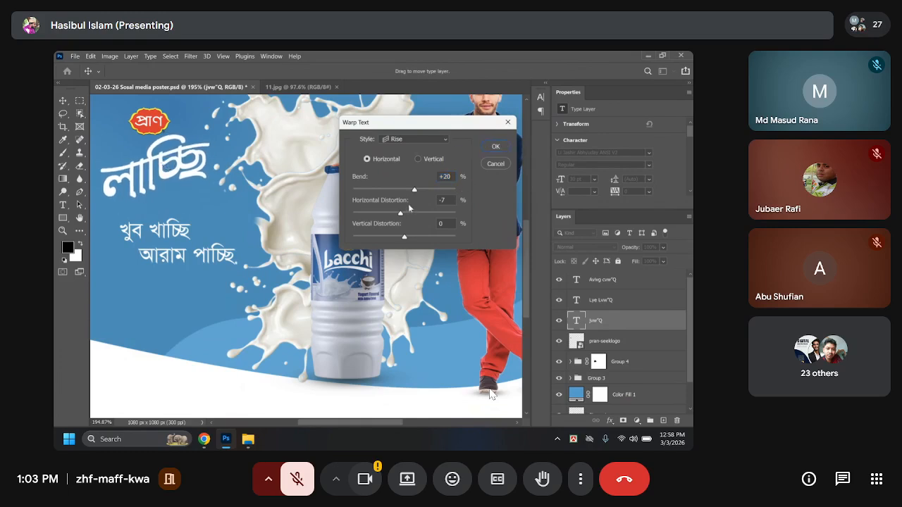
Apply the headline's Rise warp with 0% horizontal distortion and +18% bend, and nudge the headline slightly down.
{"action": "left_click", "coordinate": [440, 201]}
{"action": "type", "text": "0"}
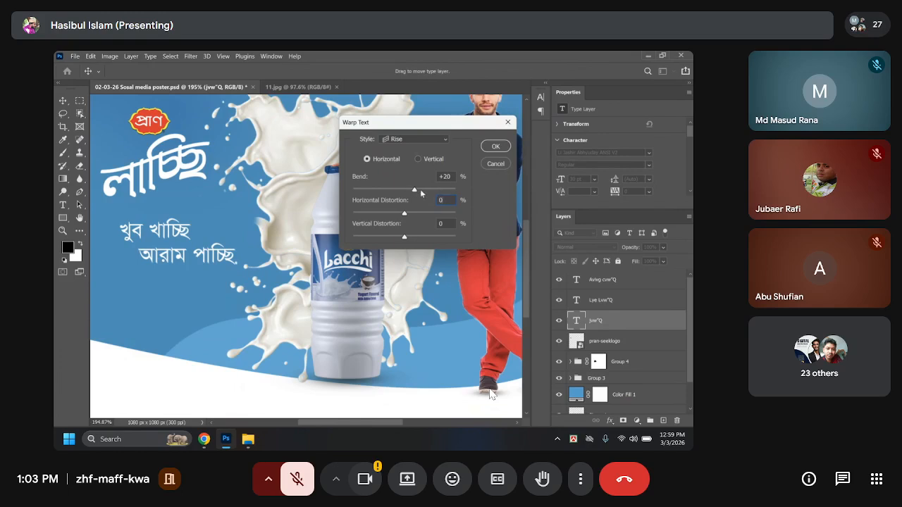
{"action": "left_click_drag", "start_coordinate": [453, 177], "coordinate": [435, 182]}
{"action": "key", "text": "BackSpace"}
{"action": "type", "text": "+18"}
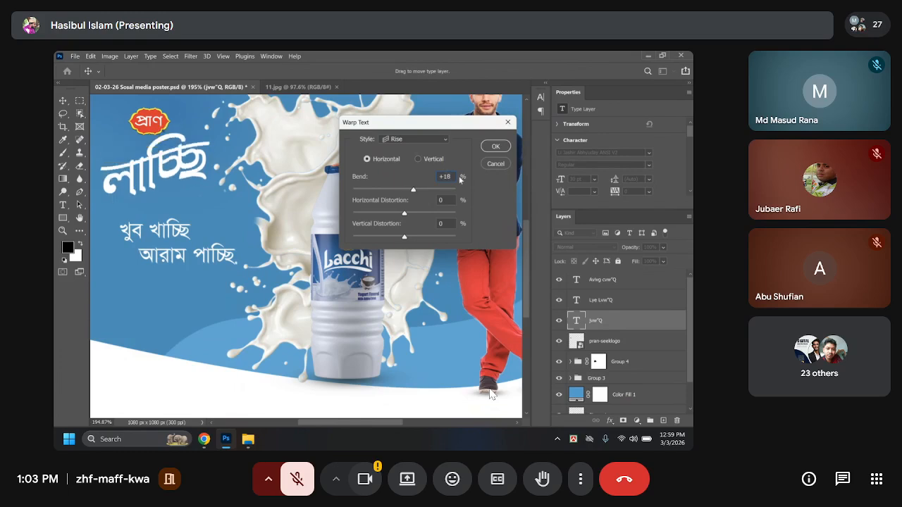
{"action": "left_click", "coordinate": [495, 146]}
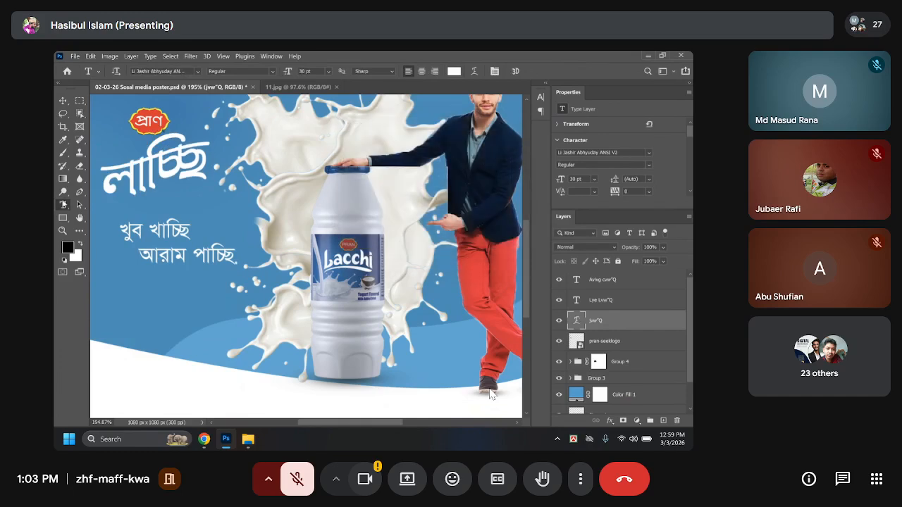
{"action": "left_click", "coordinate": [63, 101]}
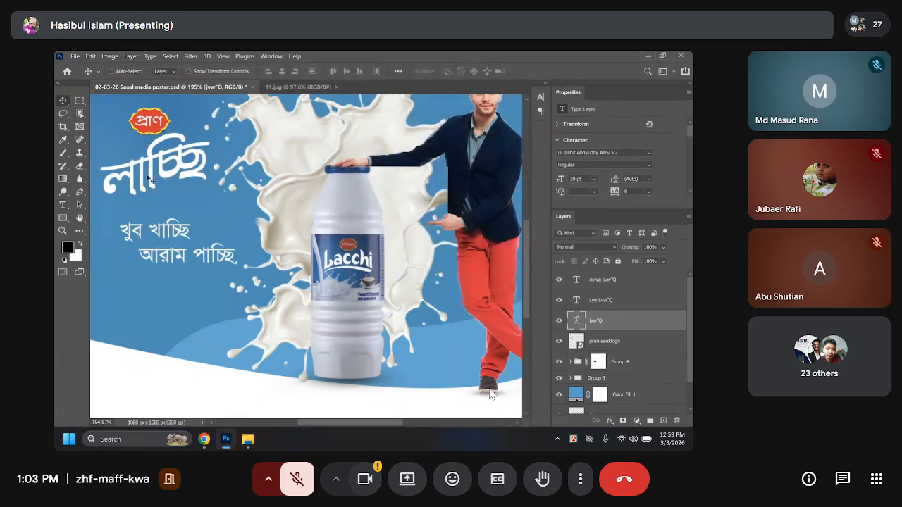
{"action": "left_click_drag", "start_coordinate": [146, 167], "coordinate": [146, 173]}
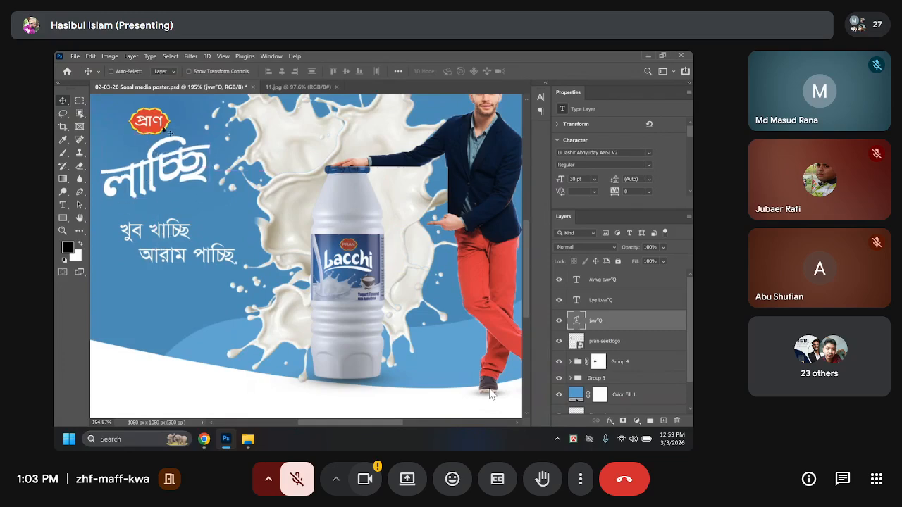
Draw a line shape about 223 px long beneath the headline, slanting upward to the right parallel to the warped text.
{"action": "left_click", "coordinate": [69, 220]}
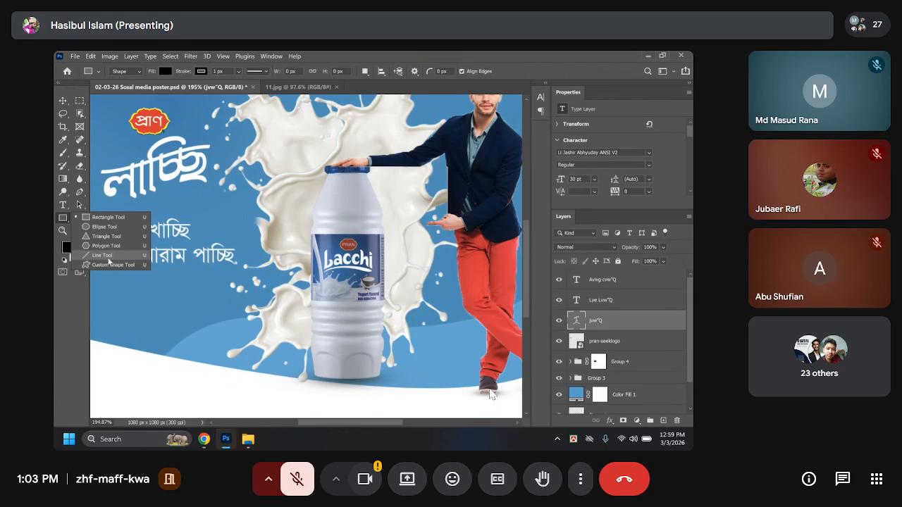
{"action": "left_click", "coordinate": [108, 258]}
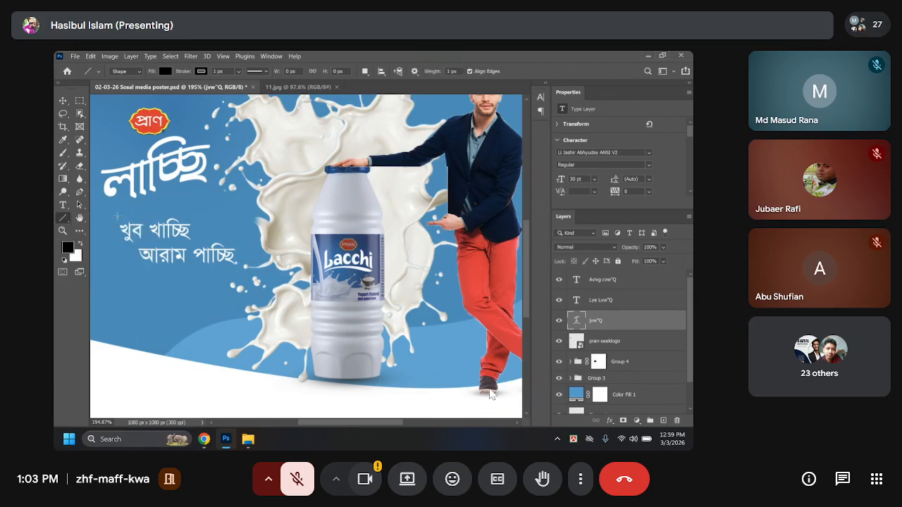
{"action": "left_click_drag", "start_coordinate": [114, 211], "coordinate": [206, 186]}
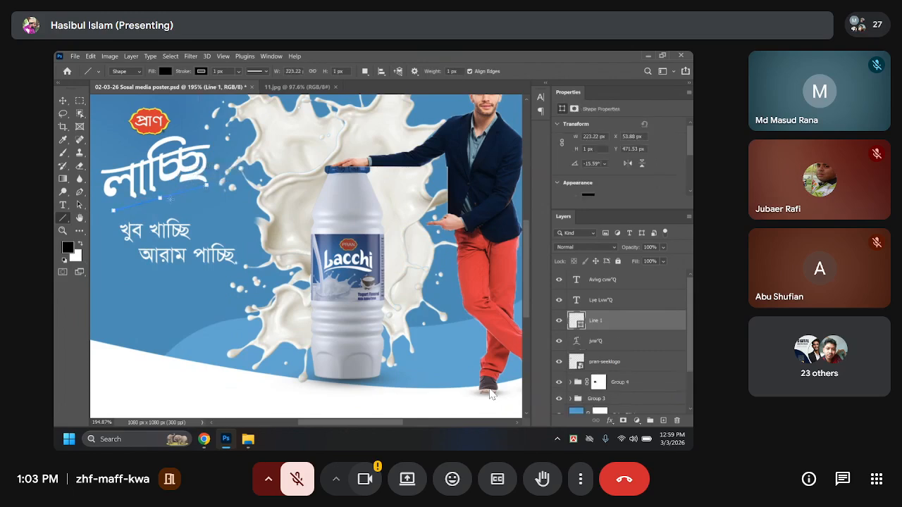
Convert the line into a regular path, bend its middle with the Curvature Pen, and move the curved underline slightly down.
{"action": "left_click", "coordinate": [80, 193]}
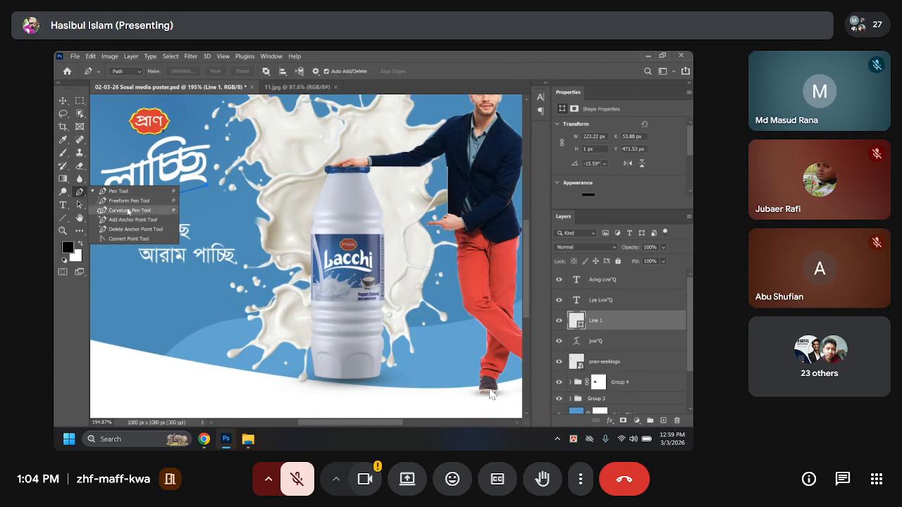
{"action": "left_click", "coordinate": [129, 211]}
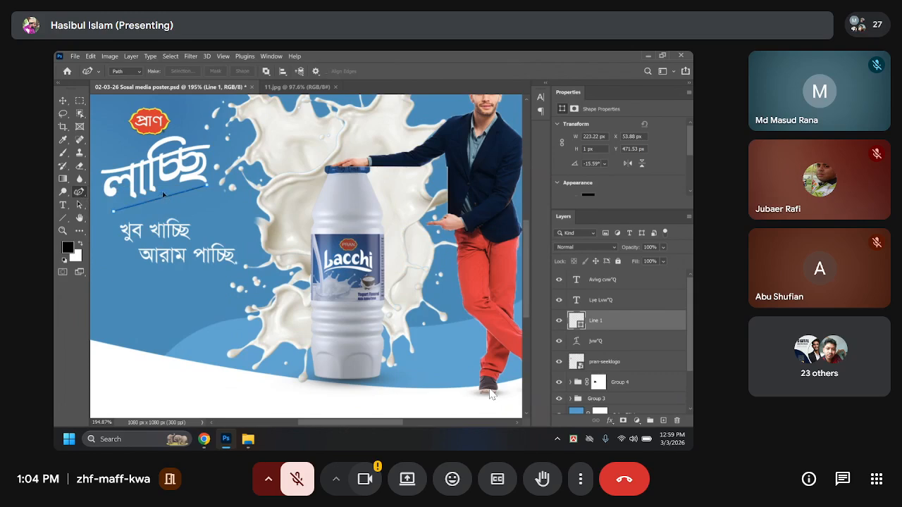
{"action": "left_click", "coordinate": [164, 195]}
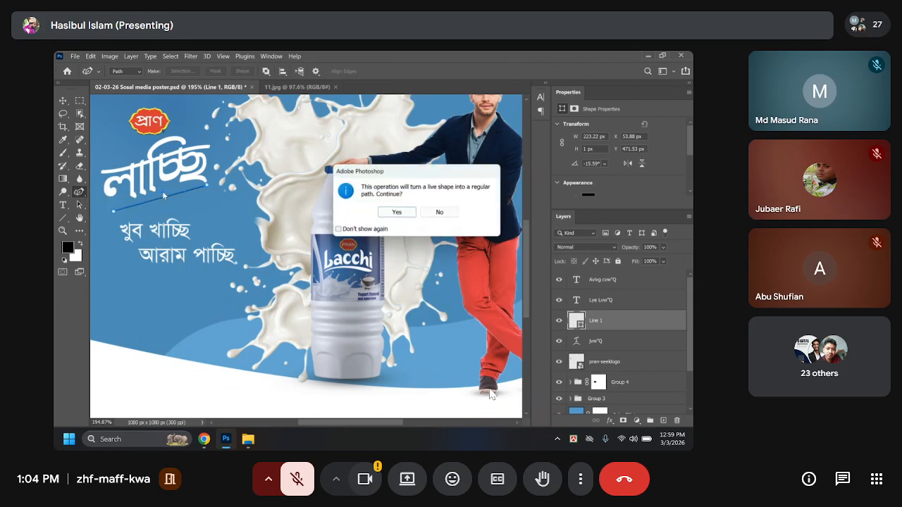
{"action": "left_click", "coordinate": [405, 216]}
{"action": "left_click", "coordinate": [62, 101]}
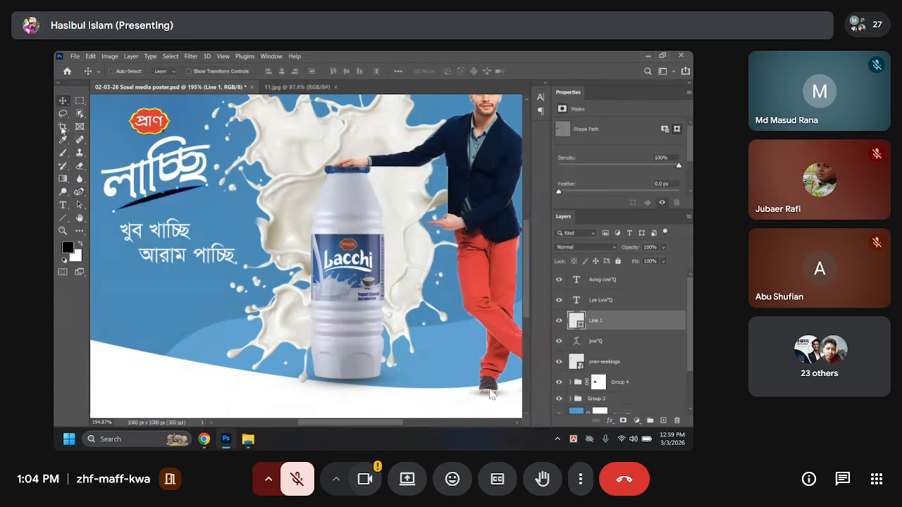
{"action": "left_click_drag", "start_coordinate": [169, 194], "coordinate": [169, 204]}
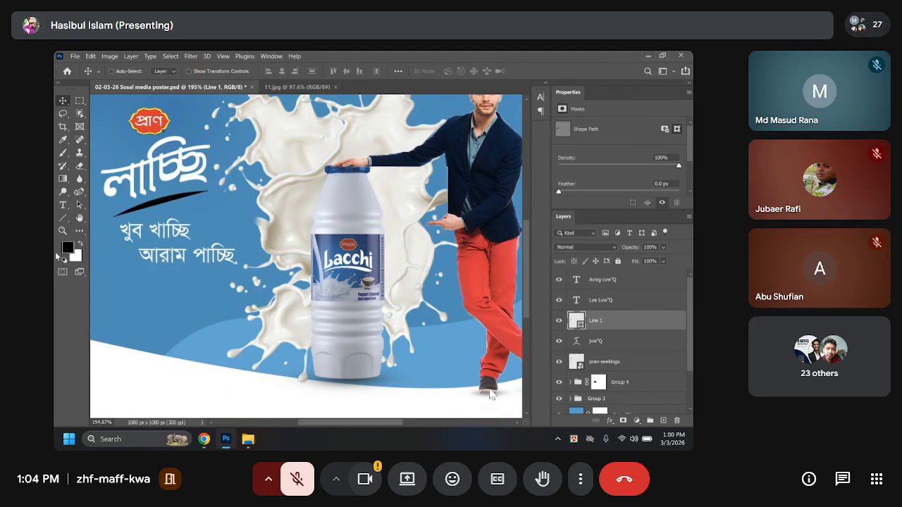
Remove the curved underline's fill and set its stroke width to 3 px.
{"action": "left_click", "coordinate": [63, 218]}
{"action": "left_click", "coordinate": [167, 71]}
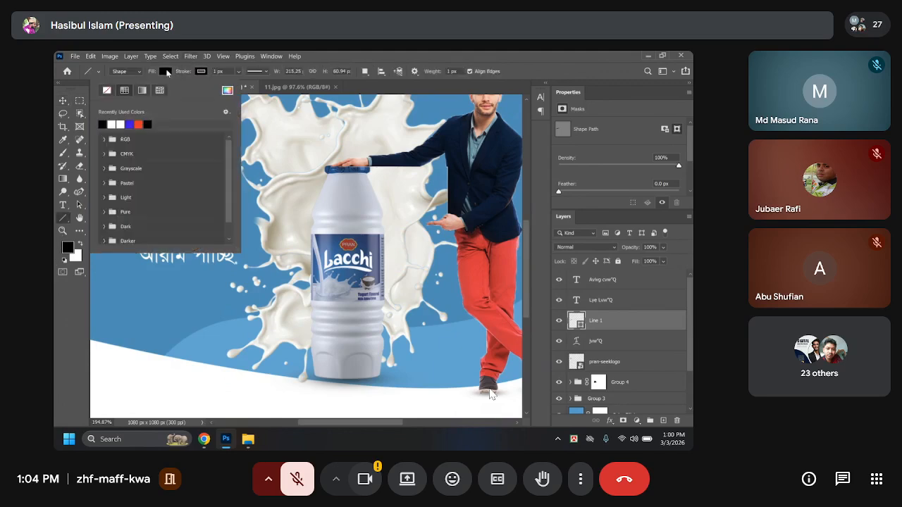
{"action": "left_click", "coordinate": [107, 91]}
{"action": "left_click", "coordinate": [201, 72]}
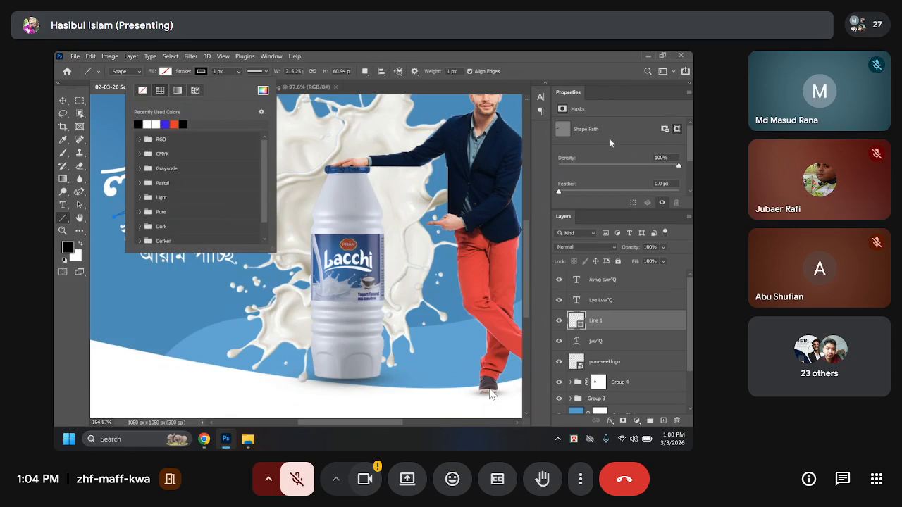
{"action": "left_click", "coordinate": [231, 71]}
{"action": "left_click_drag", "start_coordinate": [230, 71], "coordinate": [203, 74]}
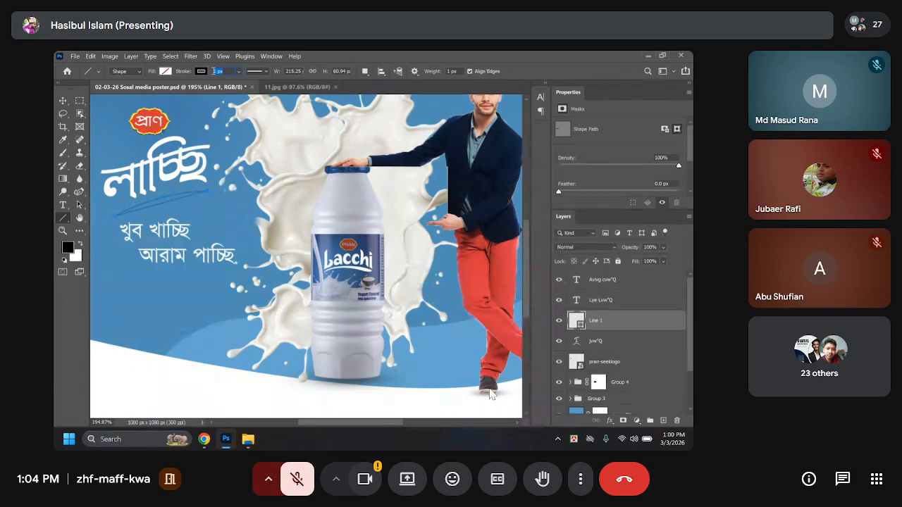
{"action": "type", "text": "3"}
{"action": "key", "text": "Return"}
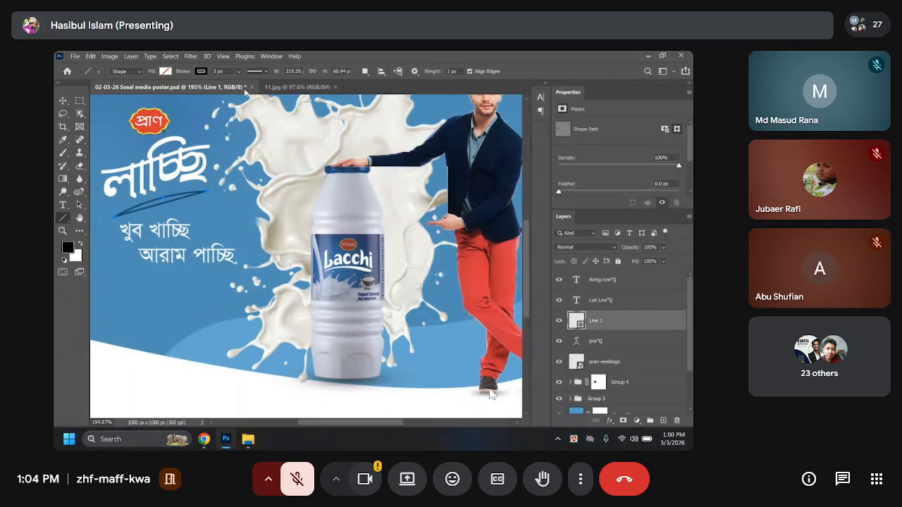
Shift the outlined underline slightly down and right, and delete its layer.
{"action": "left_click", "coordinate": [63, 100]}
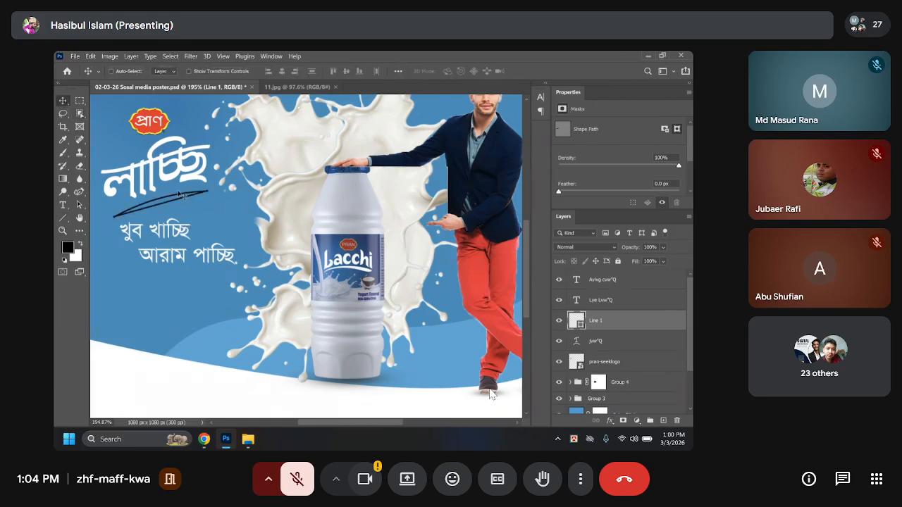
{"action": "left_click_drag", "start_coordinate": [179, 195], "coordinate": [185, 203]}
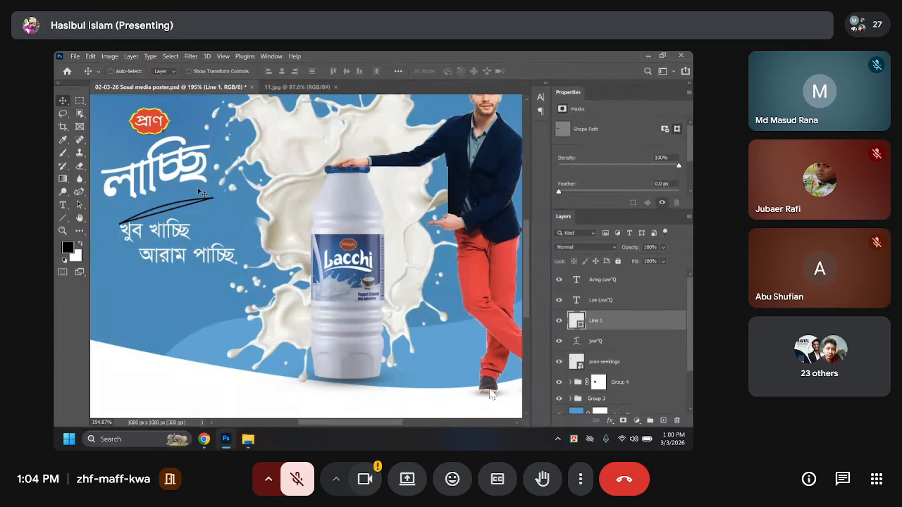
{"action": "key", "text": "Delete"}
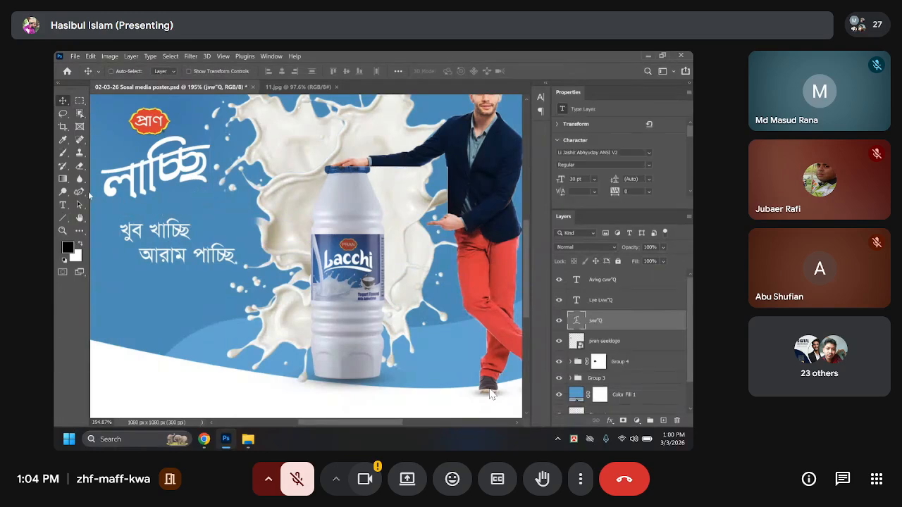
Try painting a black underline beneath the headline on a new layer with a 20 px brush, and delete that layer.
{"action": "left_click", "coordinate": [62, 153]}
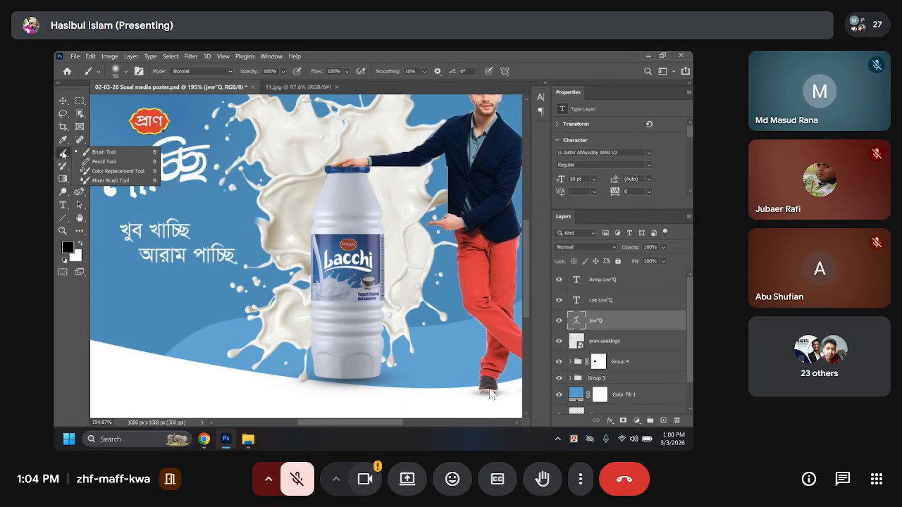
{"action": "left_click", "coordinate": [103, 153]}
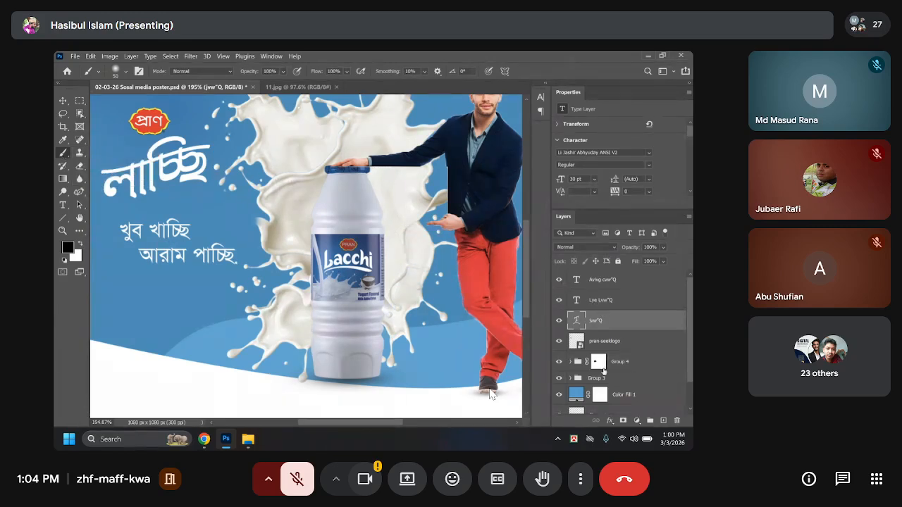
{"action": "left_click", "coordinate": [663, 420]}
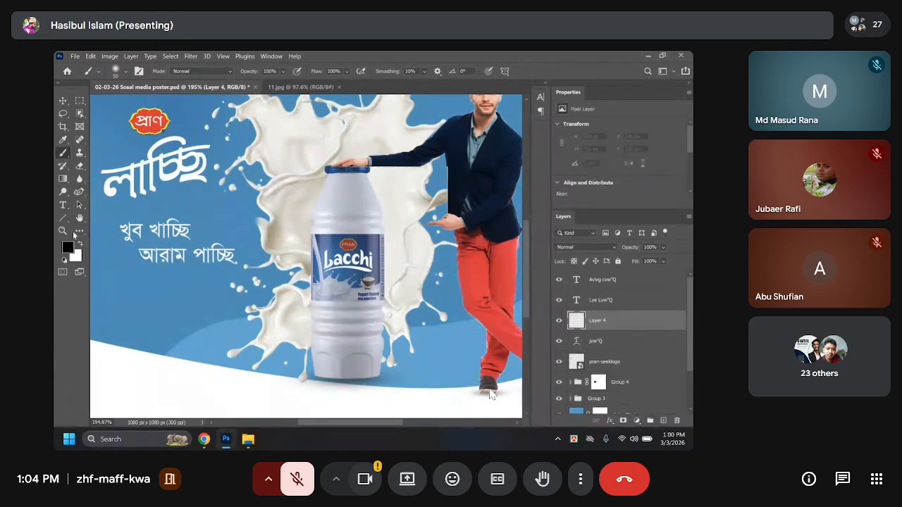
{"action": "left_click", "coordinate": [64, 205]}
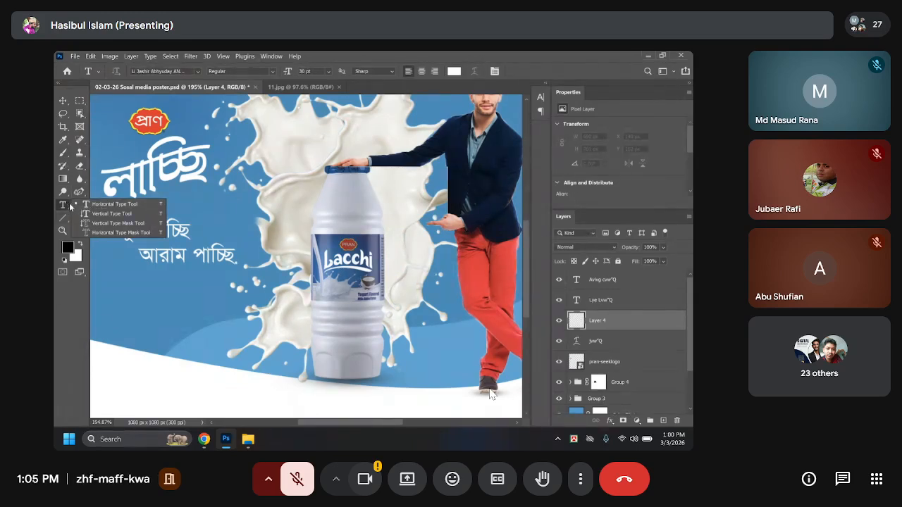
{"action": "right_click", "coordinate": [65, 207]}
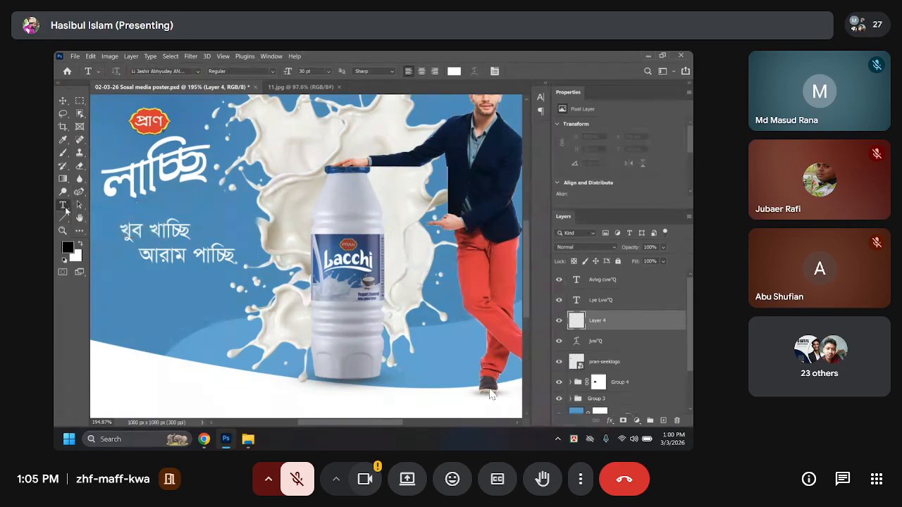
{"action": "left_click", "coordinate": [63, 152]}
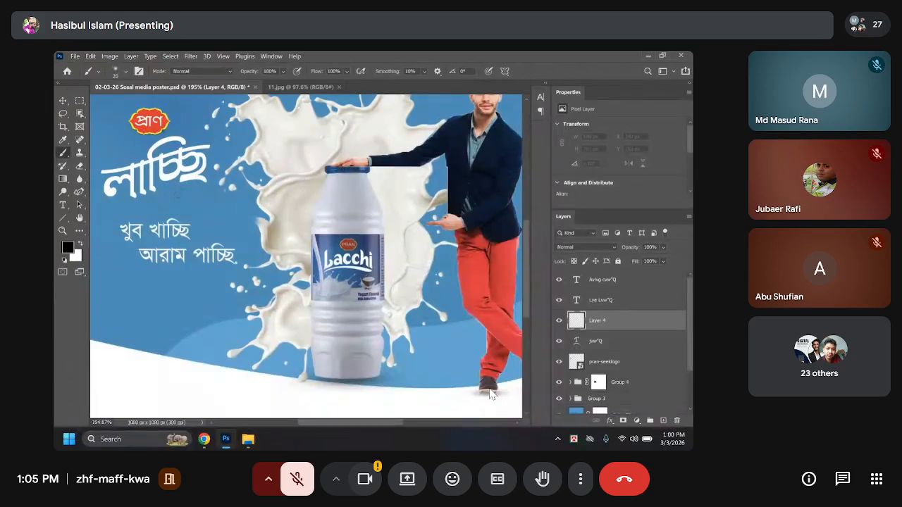
{"action": "scroll", "coordinate": [491, 395], "scroll_direction": "up", "scroll_amount": 2}
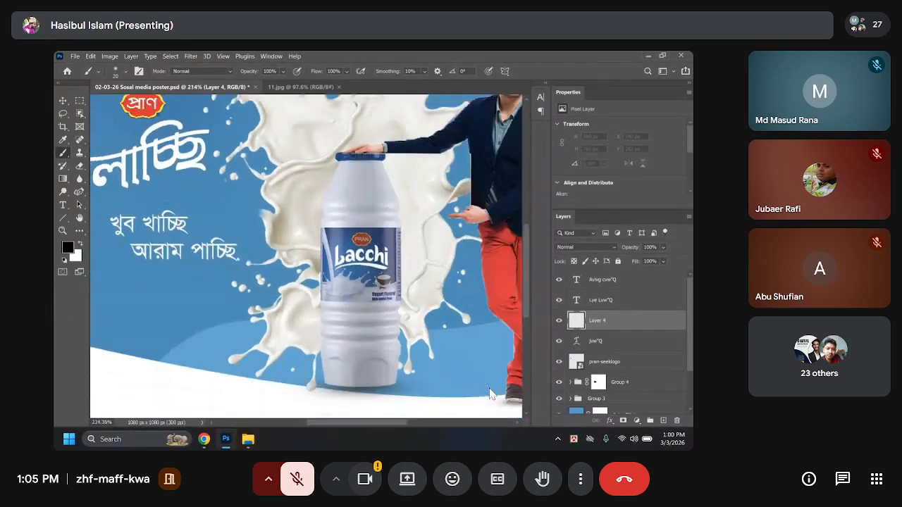
{"action": "scroll", "coordinate": [491, 395], "scroll_direction": "down", "scroll_amount": 2}
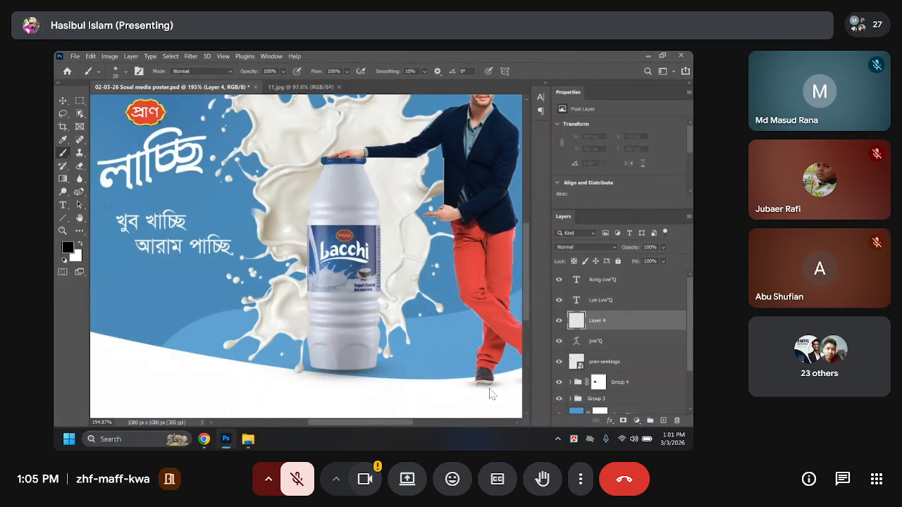
{"action": "left_click_drag", "start_coordinate": [112, 203], "coordinate": [211, 174]}
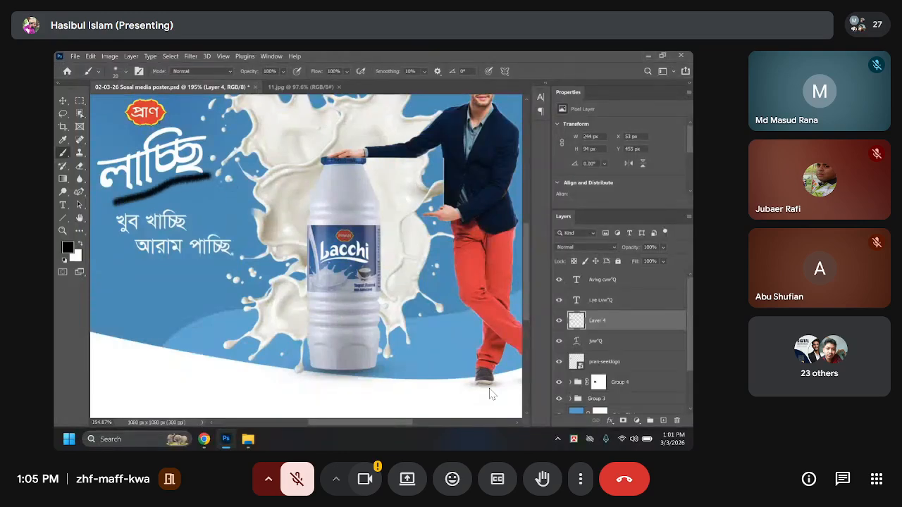
{"action": "key", "text": "Delete"}
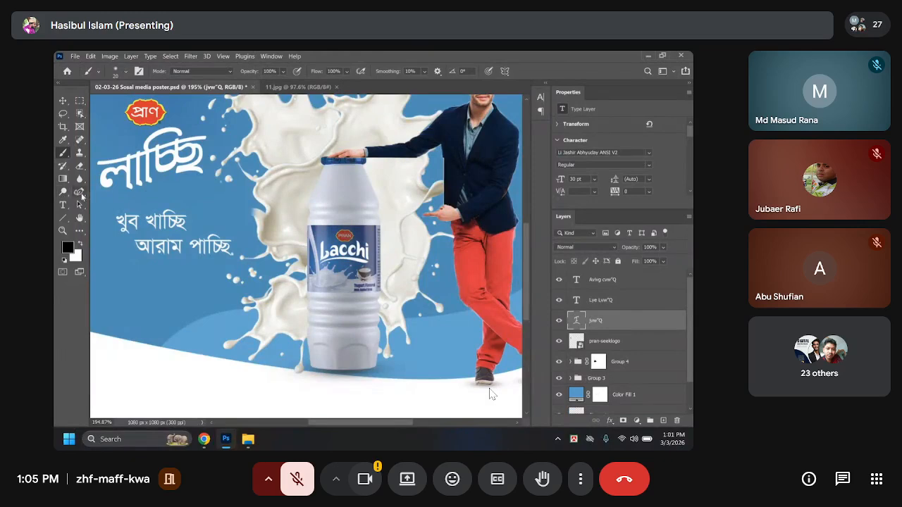
Switch to 11.jpg and trace its white curved underline as a path with the Pen tool.
{"action": "left_click", "coordinate": [80, 194]}
{"action": "left_click", "coordinate": [113, 196]}
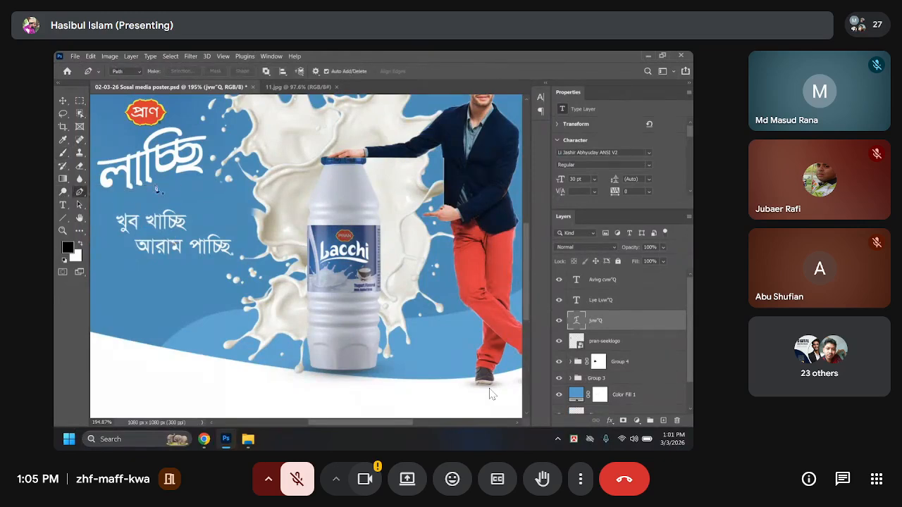
{"action": "left_click", "coordinate": [296, 87]}
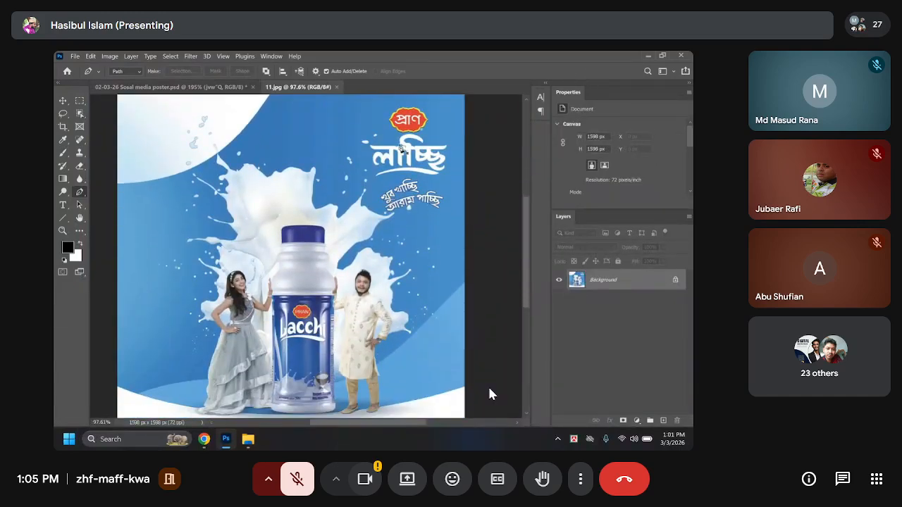
{"action": "scroll", "coordinate": [400, 148], "scroll_direction": "up", "scroll_amount": 4}
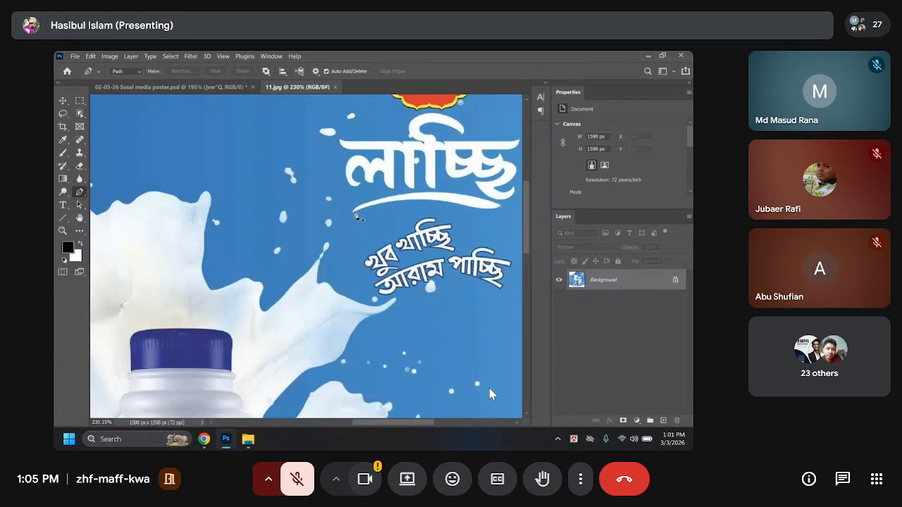
{"action": "left_click", "coordinate": [356, 216]}
{"action": "scroll", "coordinate": [497, 238], "scroll_direction": "right", "scroll_amount": 5}
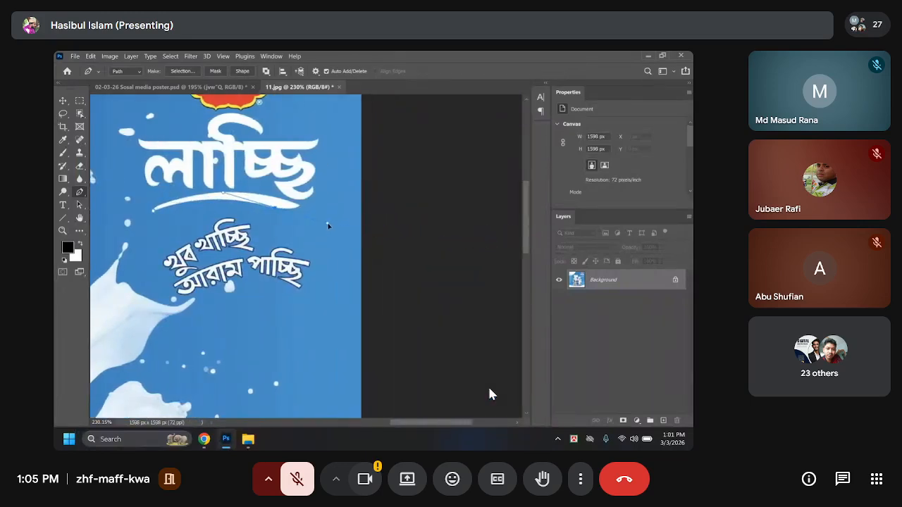
{"action": "left_click", "coordinate": [276, 208], "text": "alt"}
{"action": "left_click", "coordinate": [316, 71]}
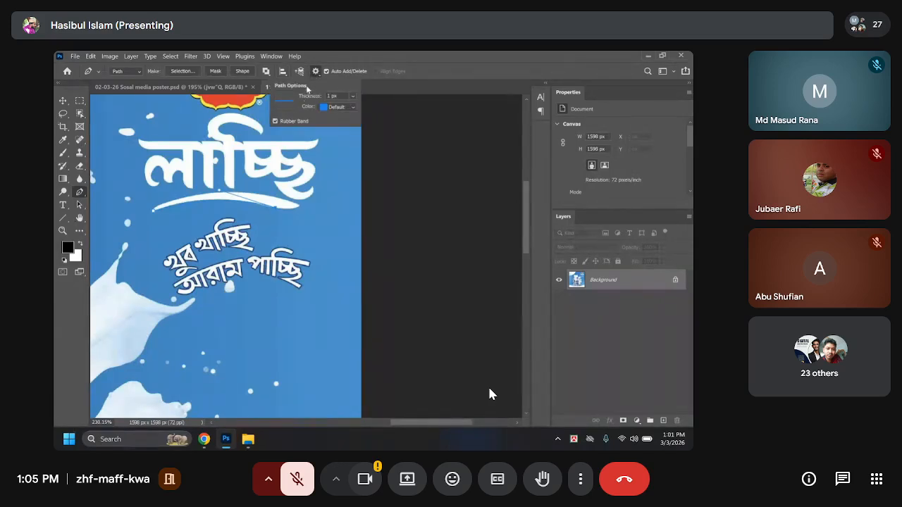
{"action": "left_click", "coordinate": [317, 72]}
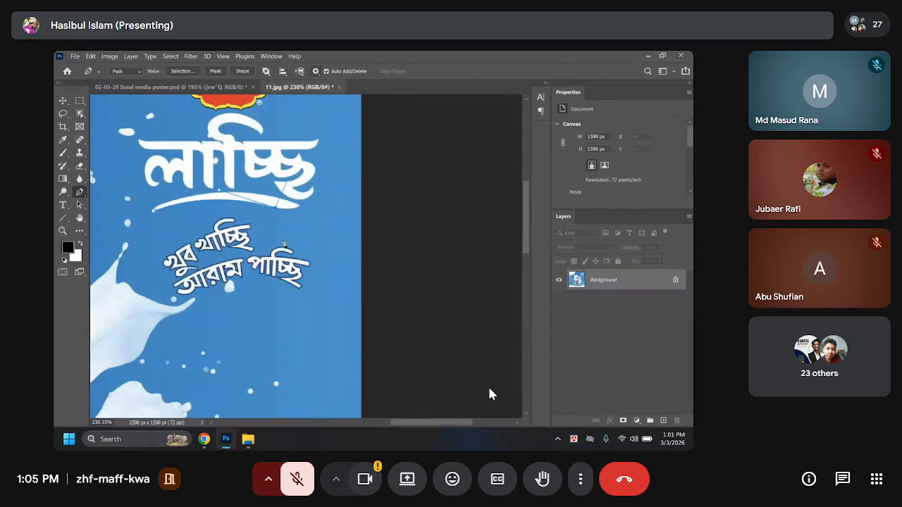
{"action": "left_click_drag", "start_coordinate": [300, 206], "coordinate": [307, 203]}
{"action": "left_click", "coordinate": [299, 207], "text": "alt"}
{"action": "left_click_drag", "start_coordinate": [155, 211], "coordinate": [96, 254]}
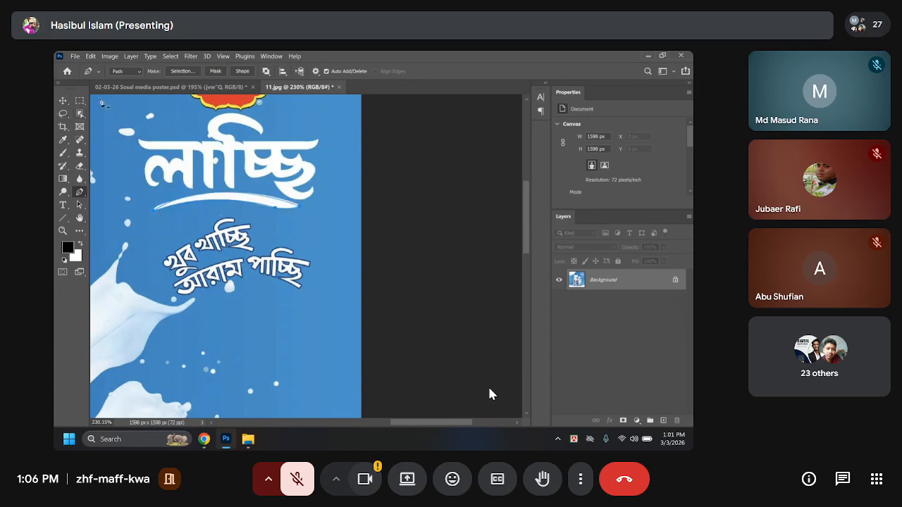
Set the Pen tool to Shape mode and trace the white underline in 11.jpg from its left tip to its right tip, about 292 px wide.
{"action": "left_click", "coordinate": [127, 71]}
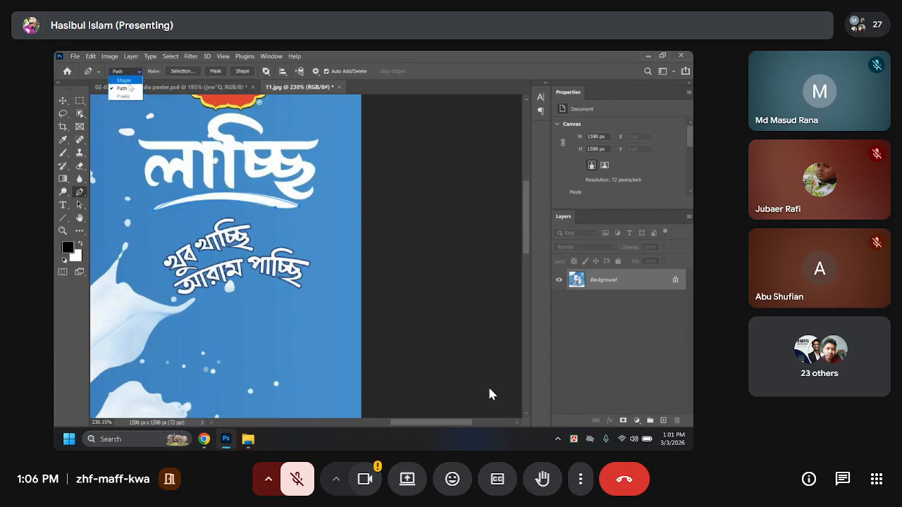
{"action": "left_click", "coordinate": [120, 79]}
{"action": "left_click", "coordinate": [62, 100]}
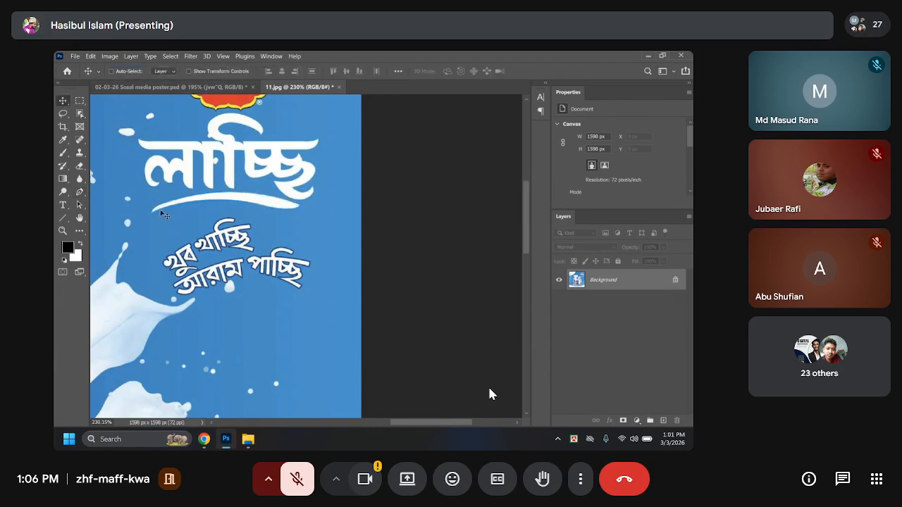
{"action": "left_click", "coordinate": [80, 192]}
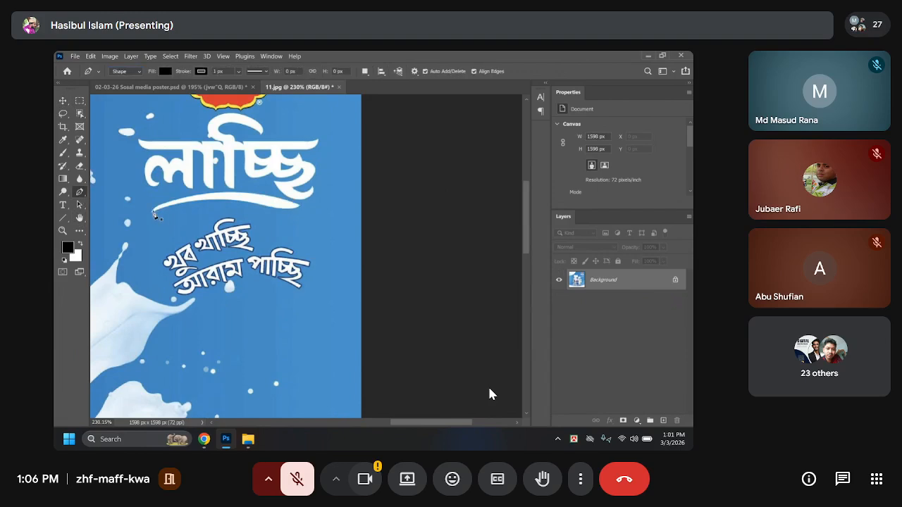
{"action": "left_click", "coordinate": [153, 214]}
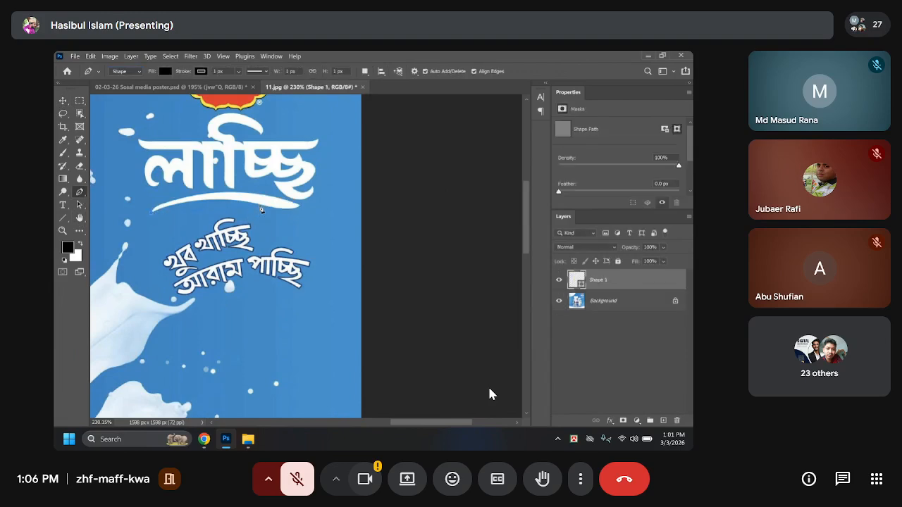
{"action": "left_click_drag", "start_coordinate": [261, 209], "coordinate": [313, 221]}
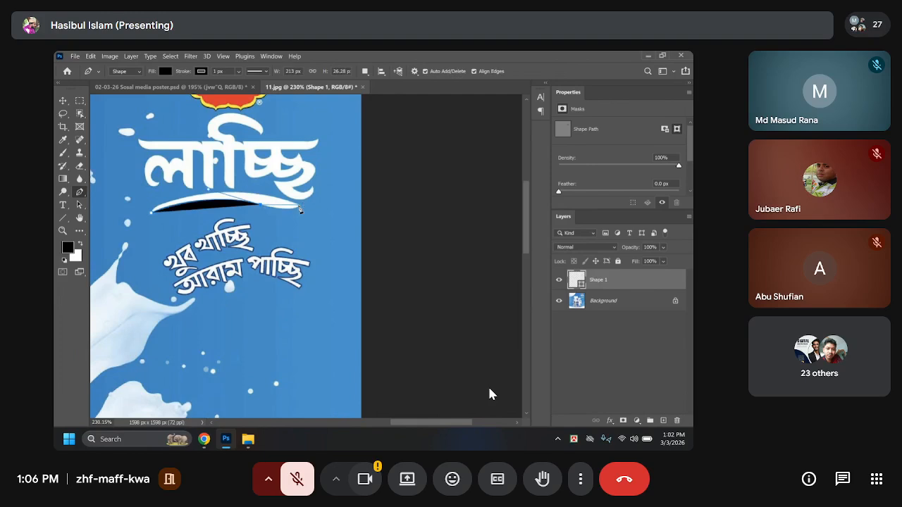
{"action": "left_click_drag", "start_coordinate": [301, 206], "coordinate": [316, 196]}
{"action": "left_click", "coordinate": [301, 206], "text": "alt"}
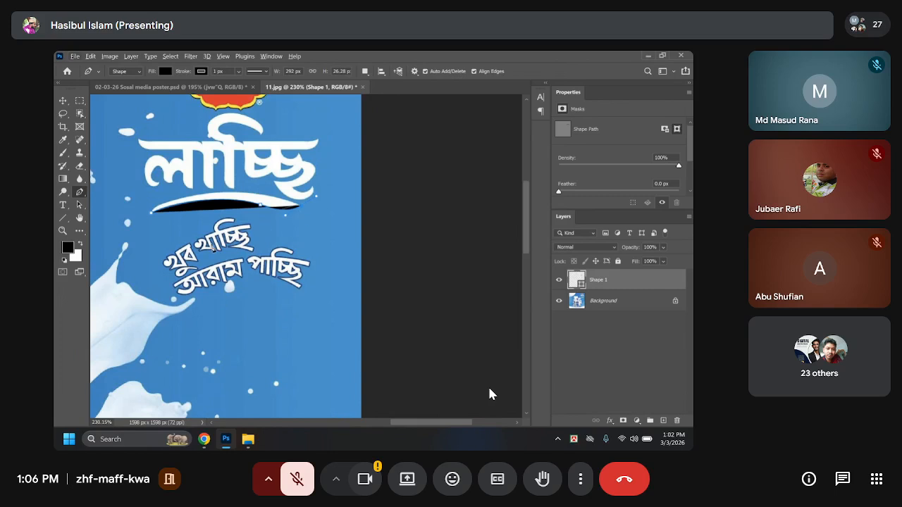
Remove the fill of the shape traced over the reference underline, leaving only its stroke.
{"action": "left_click", "coordinate": [67, 247]}
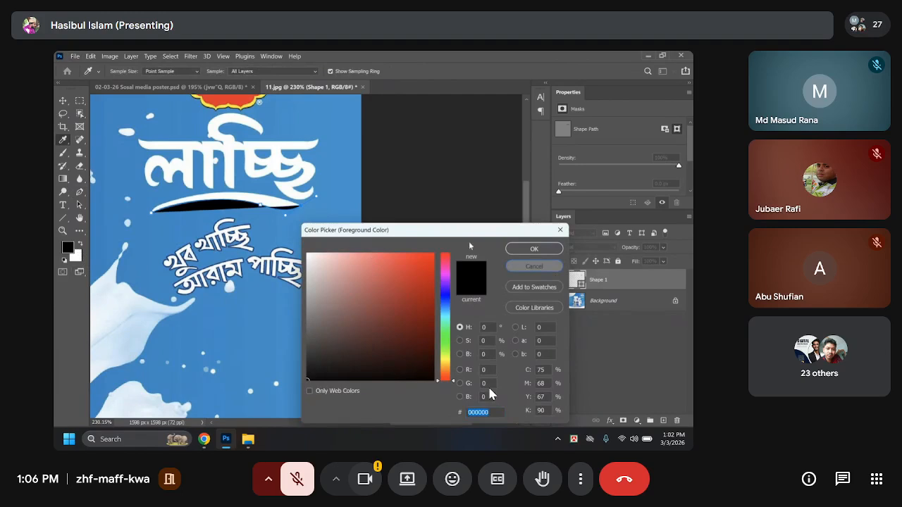
{"action": "left_click", "coordinate": [534, 267]}
{"action": "left_click", "coordinate": [165, 72]}
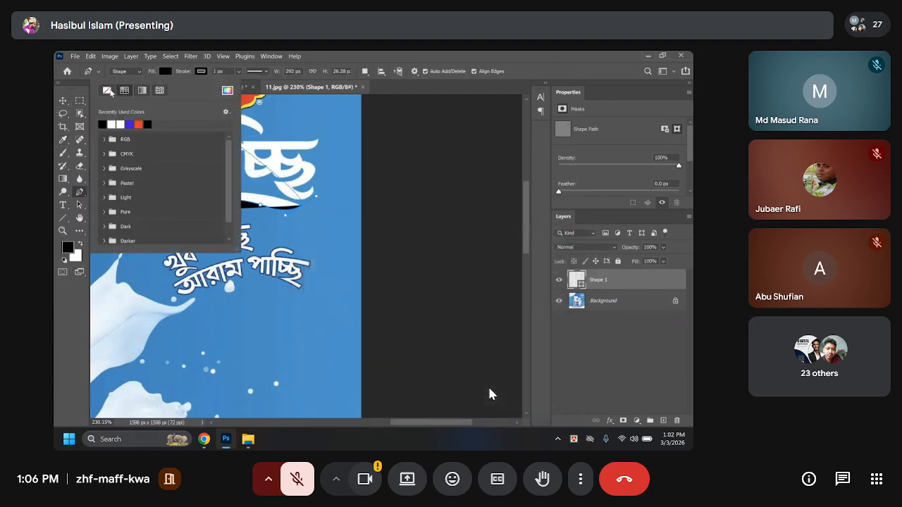
{"action": "left_click", "coordinate": [107, 90]}
{"action": "left_click", "coordinate": [206, 72]}
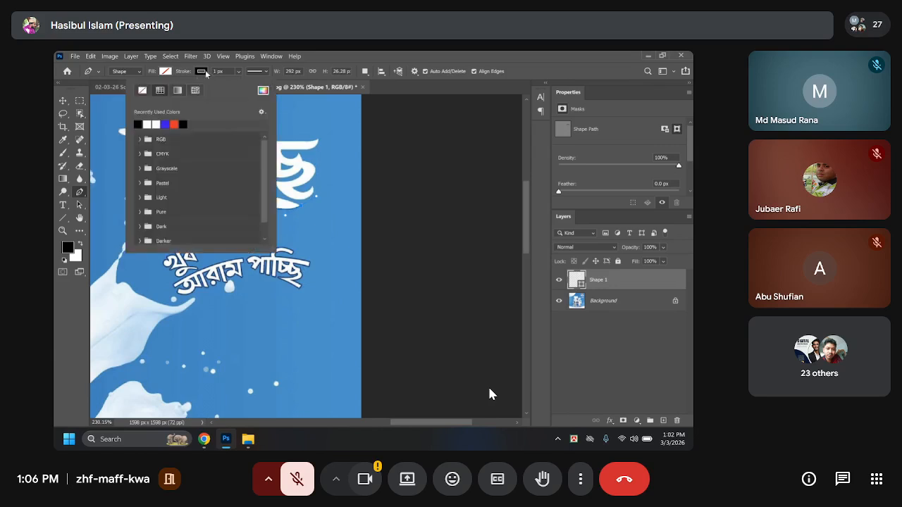
{"action": "left_click", "coordinate": [373, 237]}
{"action": "scroll", "coordinate": [314, 220], "scroll_direction": "up", "scroll_amount": 3}
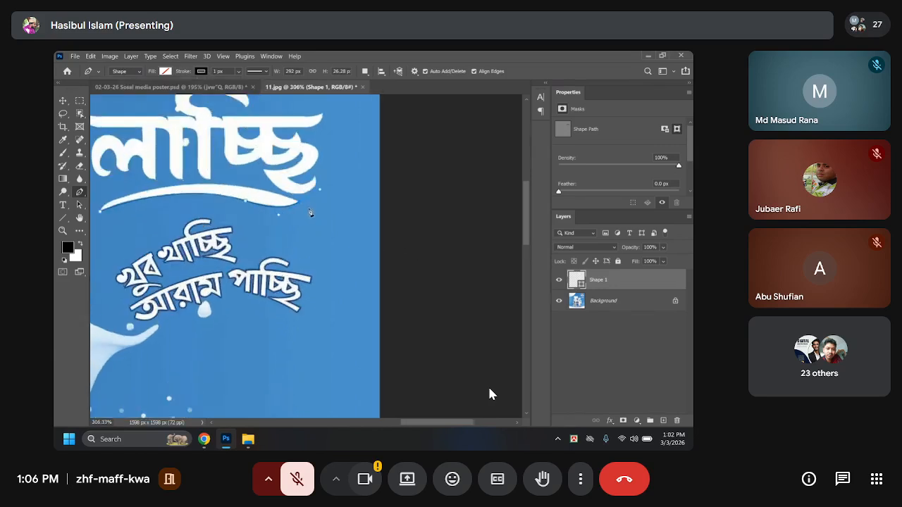
{"action": "scroll", "coordinate": [310, 213], "scroll_direction": "down", "scroll_amount": 3}
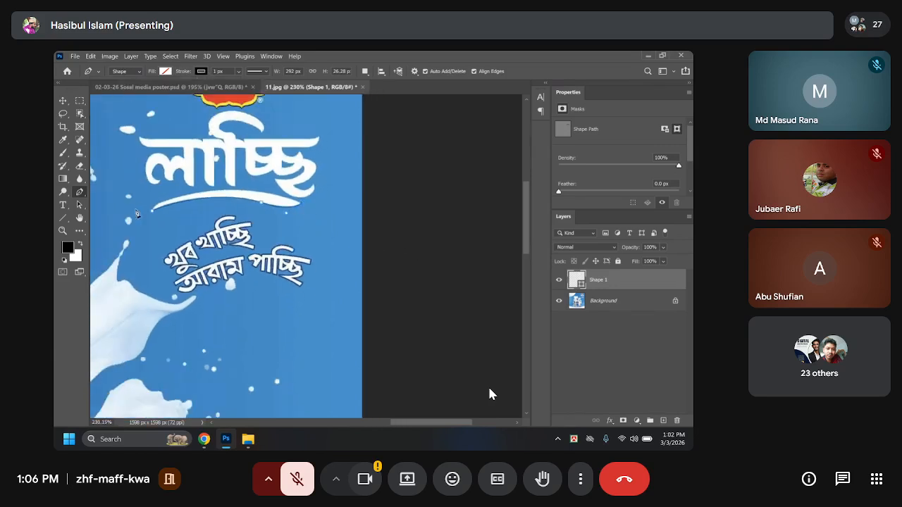
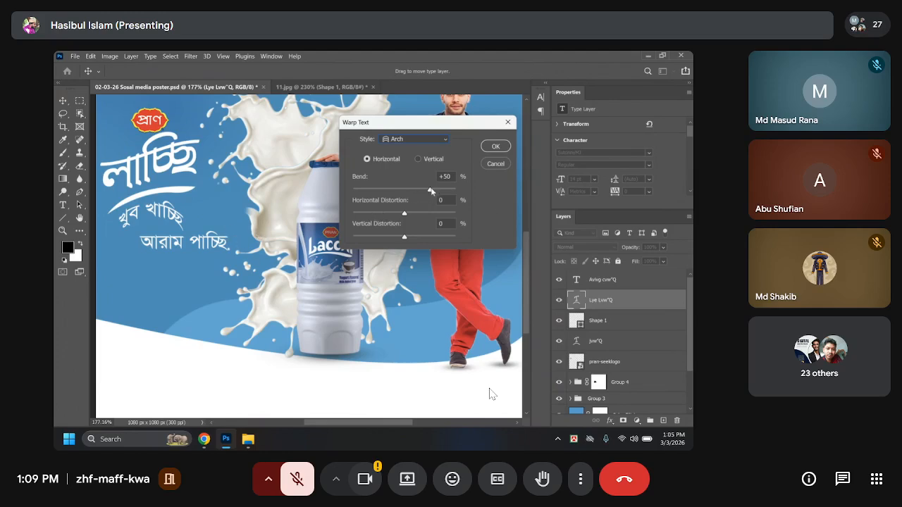
Warp the tagline line "খুব খাচ্ছি" with the Arc style and a horizontal bend of +14%.
{"action": "left_click_drag", "start_coordinate": [430, 191], "coordinate": [412, 192]}
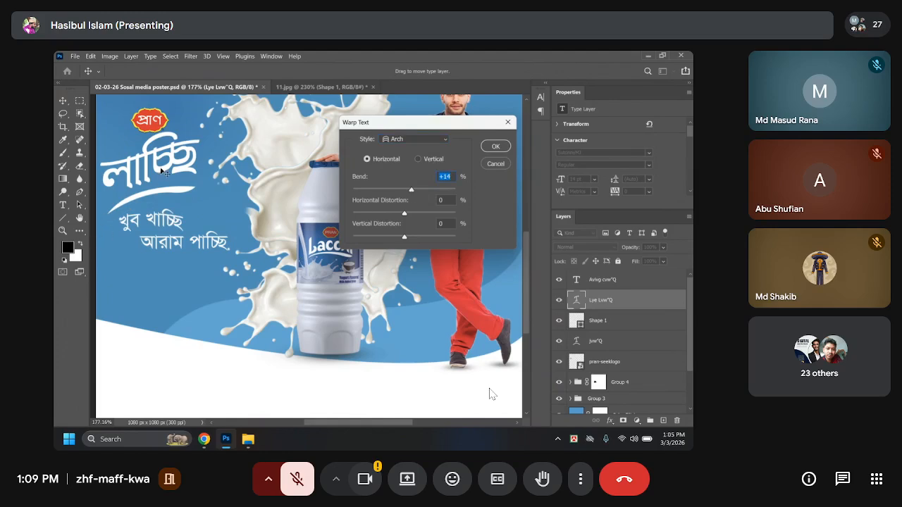
{"action": "left_click", "coordinate": [438, 141]}
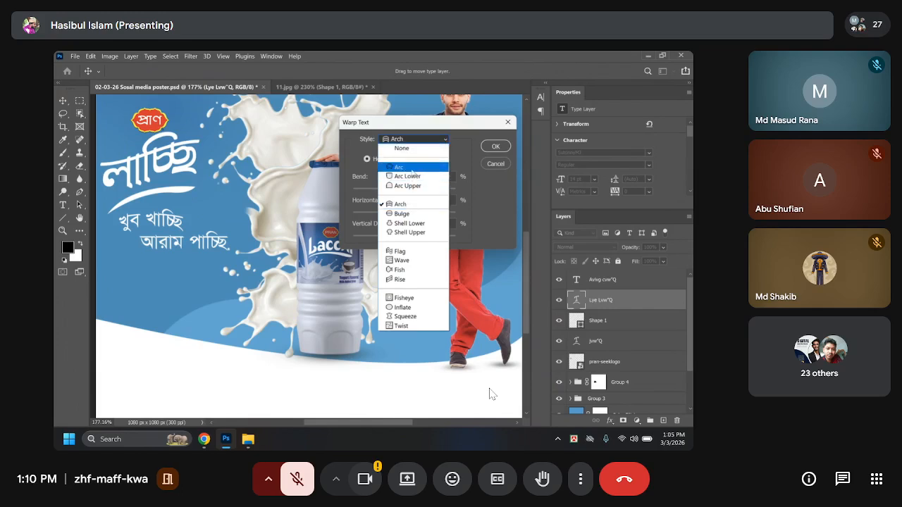
{"action": "left_click", "coordinate": [412, 168]}
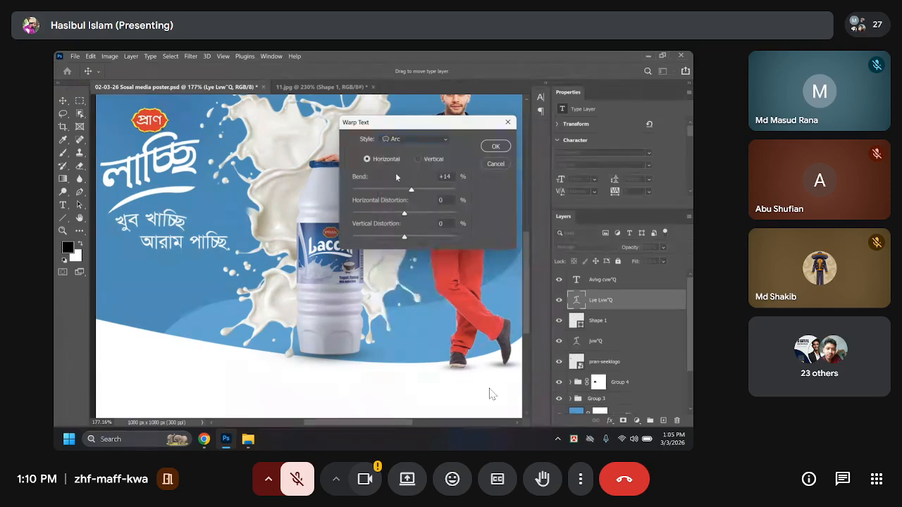
{"action": "left_click", "coordinate": [497, 147]}
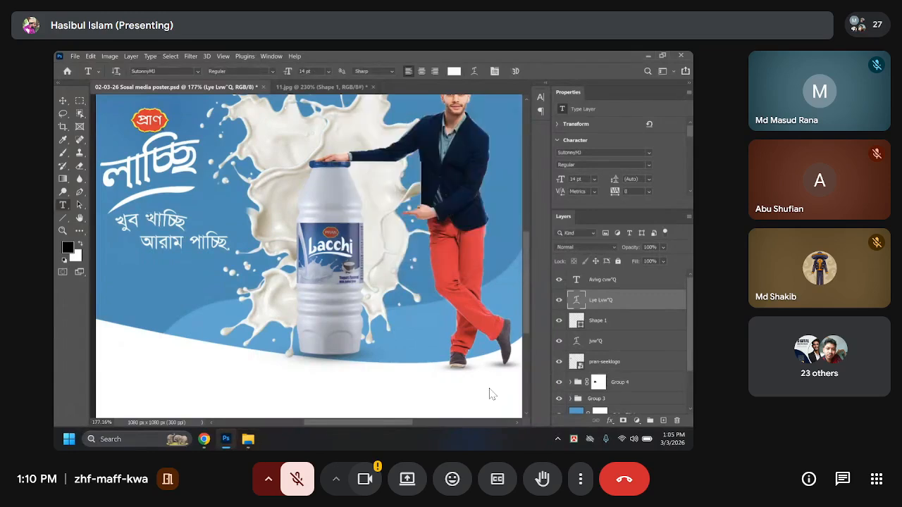
{"action": "left_click", "coordinate": [63, 103]}
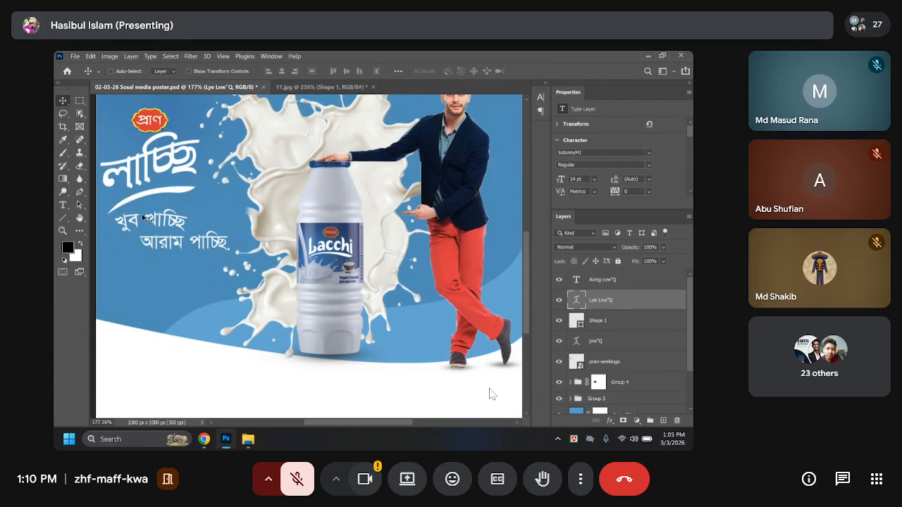
Try other fonts on the line "খুব খাচ্ছি", including TeeshtaMJ and Li Jashir Abhyuday ANSI V2, and cancel the font change.
{"action": "left_click", "coordinate": [63, 205]}
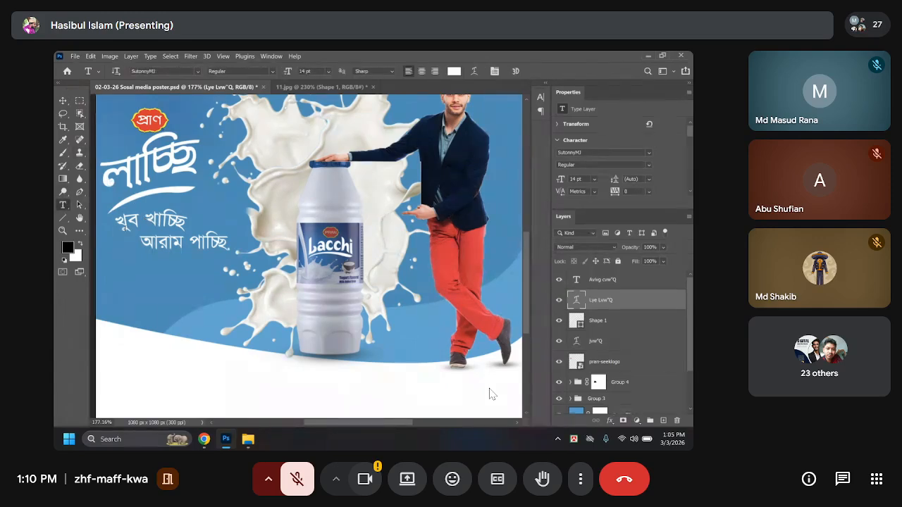
{"action": "left_click_drag", "start_coordinate": [114, 220], "coordinate": [188, 220]}
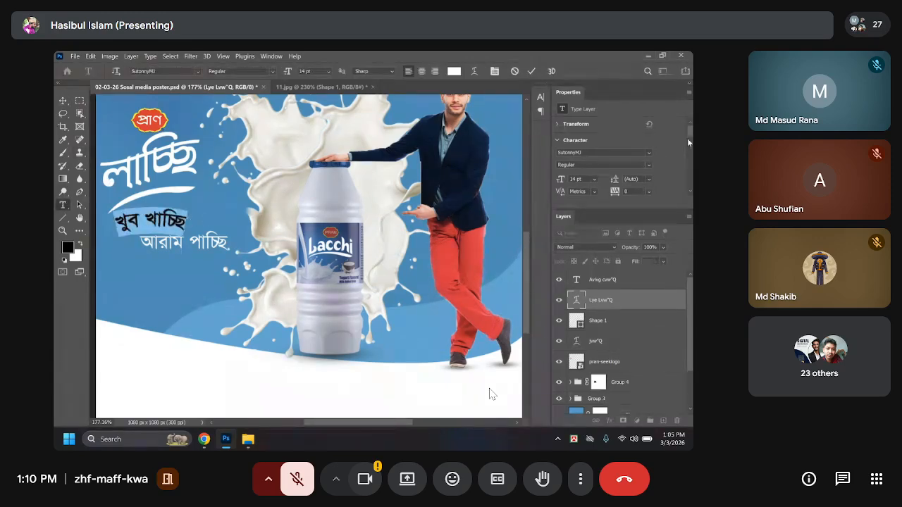
{"action": "left_click", "coordinate": [647, 153]}
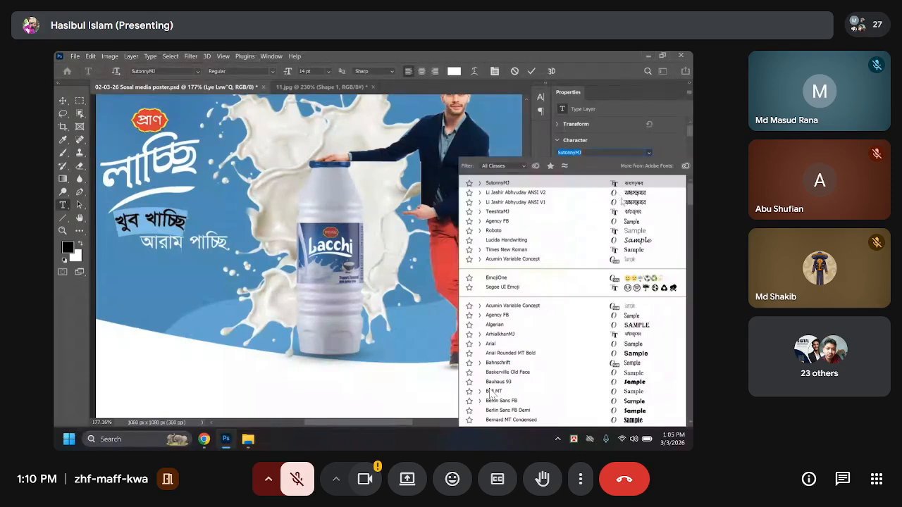
{"action": "key", "text": "Down"}
{"action": "key", "text": "Down"}
{"action": "key", "text": "Down"}
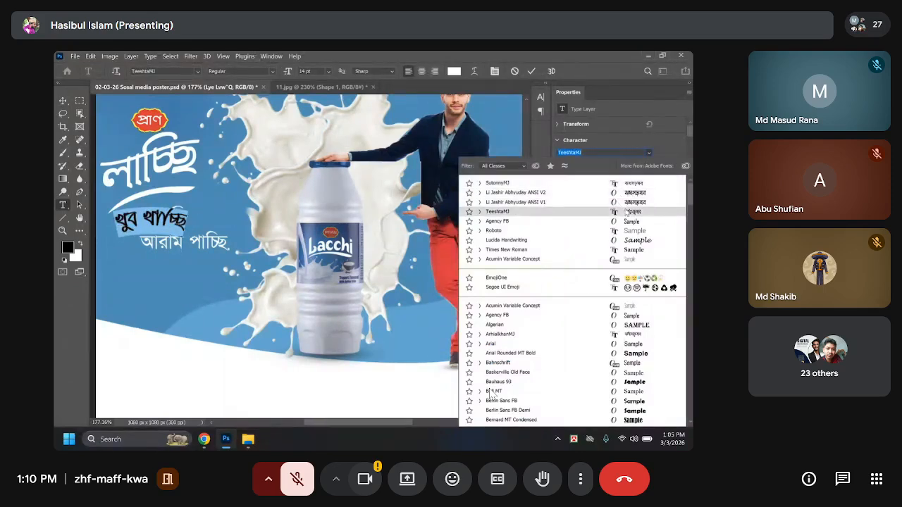
{"action": "key", "text": "Up"}
{"action": "key", "text": "Up"}
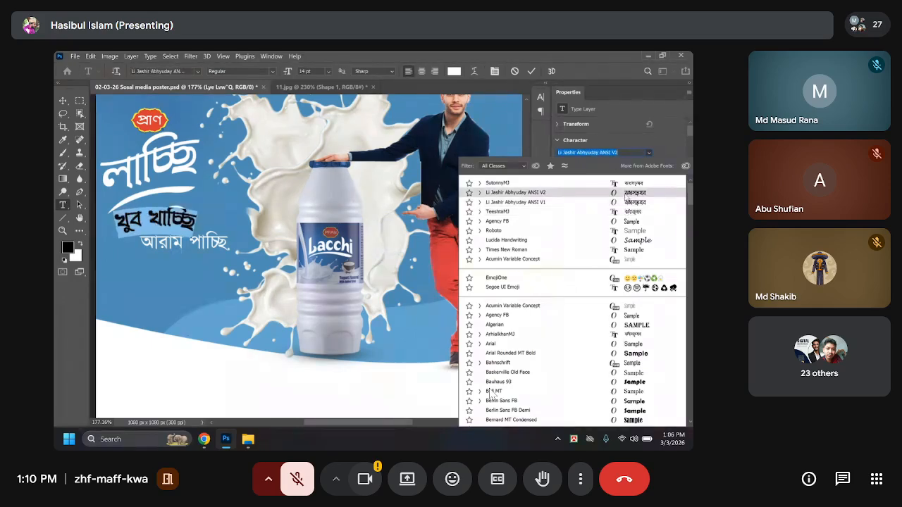
{"action": "key", "text": "Down"}
{"action": "key", "text": "Down"}
{"action": "key", "text": "Down"}
{"action": "key", "text": "Down"}
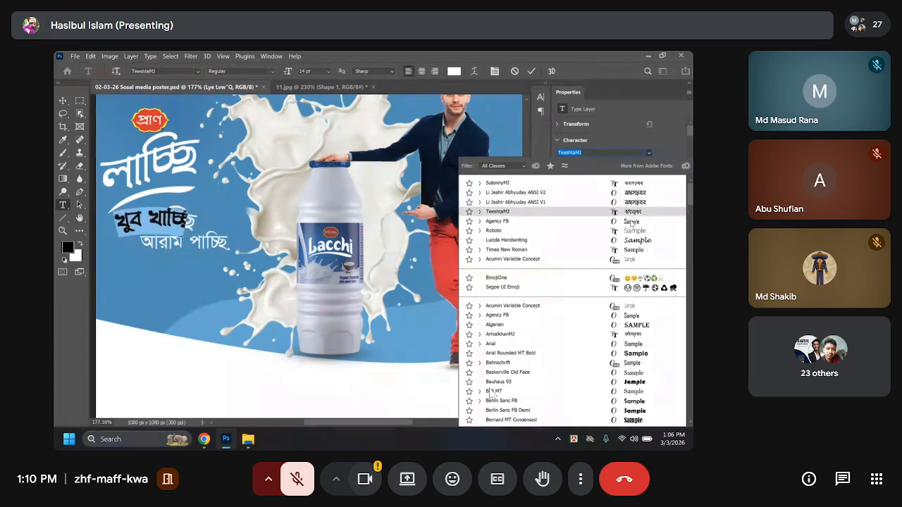
{"action": "key", "text": "Down"}
{"action": "key", "text": "Down"}
{"action": "key", "text": "Down"}
{"action": "key", "text": "Down"}
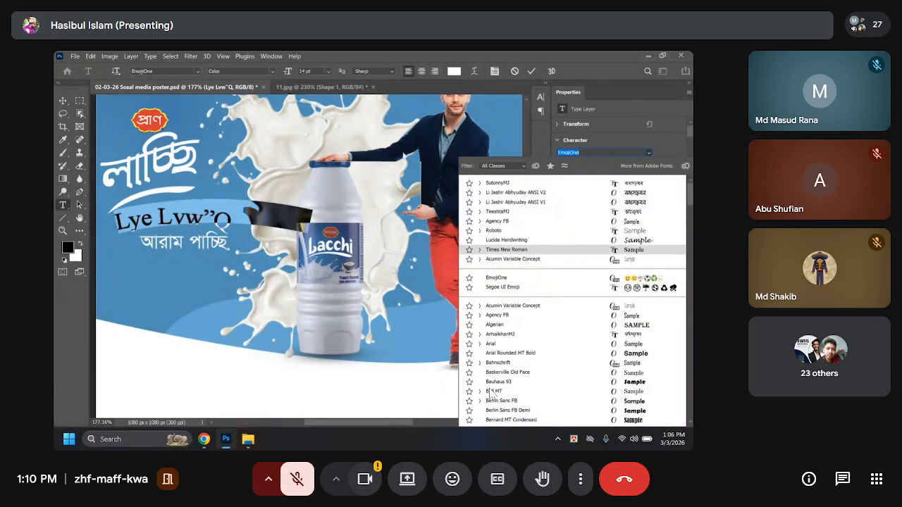
{"action": "key", "text": "Down"}
{"action": "key", "text": "Down"}
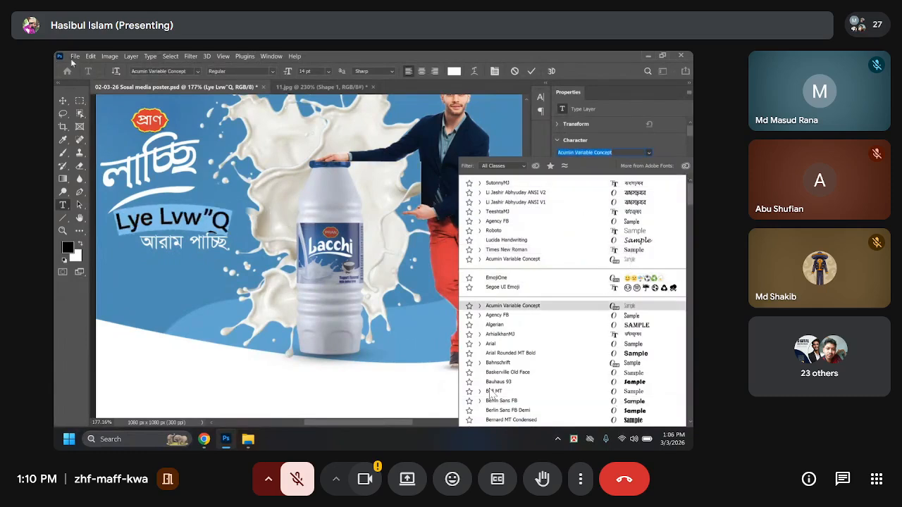
{"action": "key", "text": "Escape"}
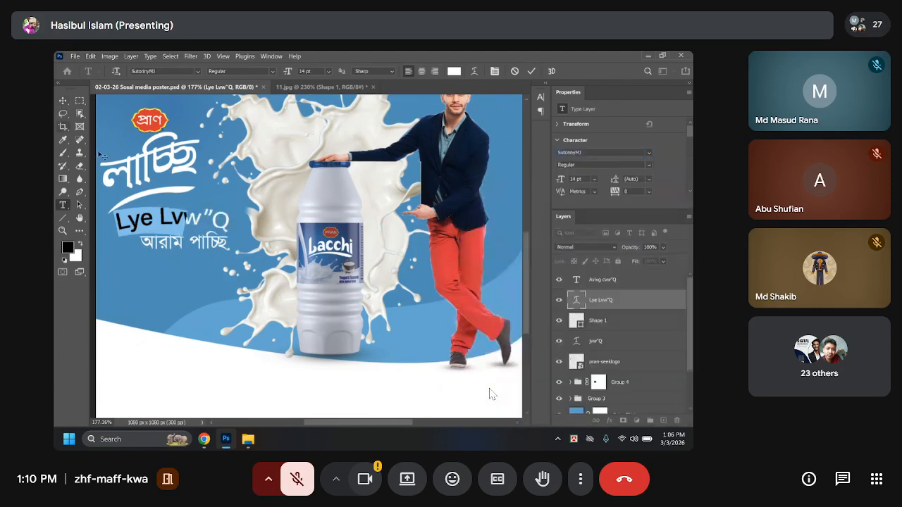
Reposition the line "খুব খাচ্ছি" slightly lower and further left, just above "আরাম পাচ্ছি".
{"action": "left_click", "coordinate": [63, 101]}
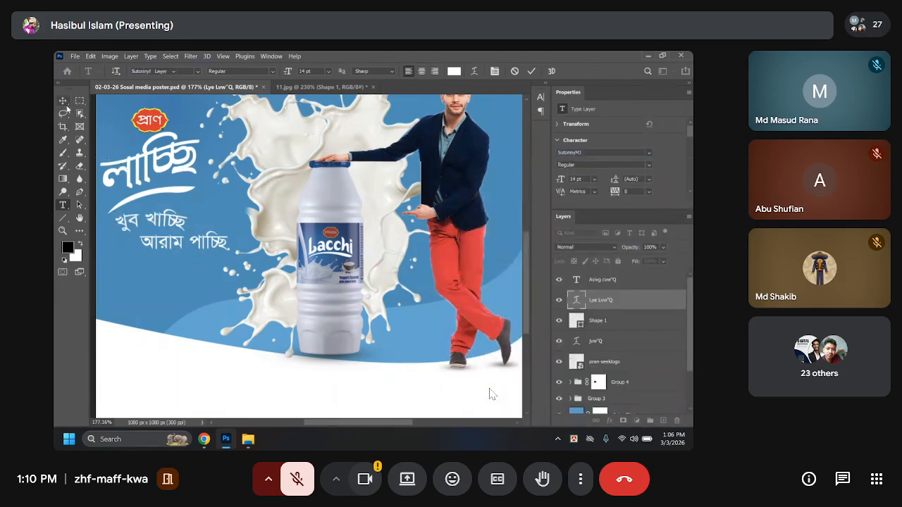
{"action": "left_click_drag", "start_coordinate": [151, 224], "coordinate": [153, 221]}
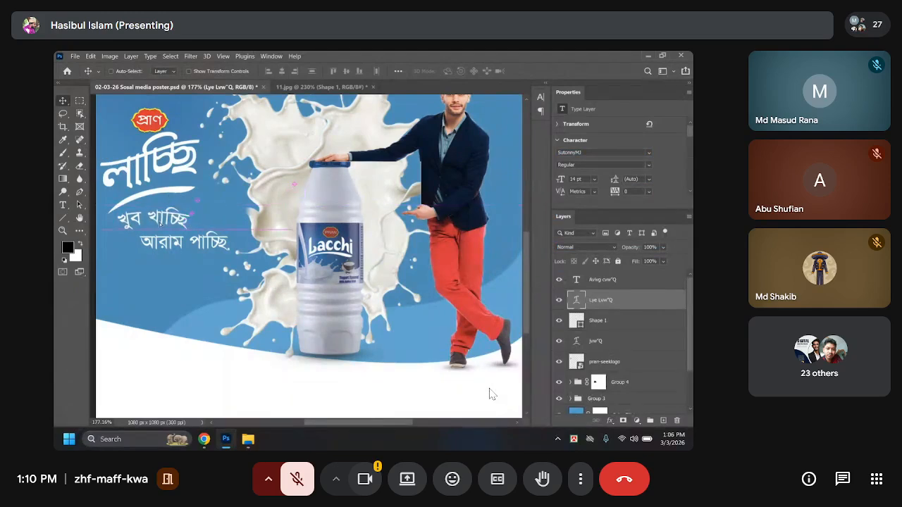
{"action": "left_click", "coordinate": [63, 205]}
{"action": "left_click", "coordinate": [125, 220]}
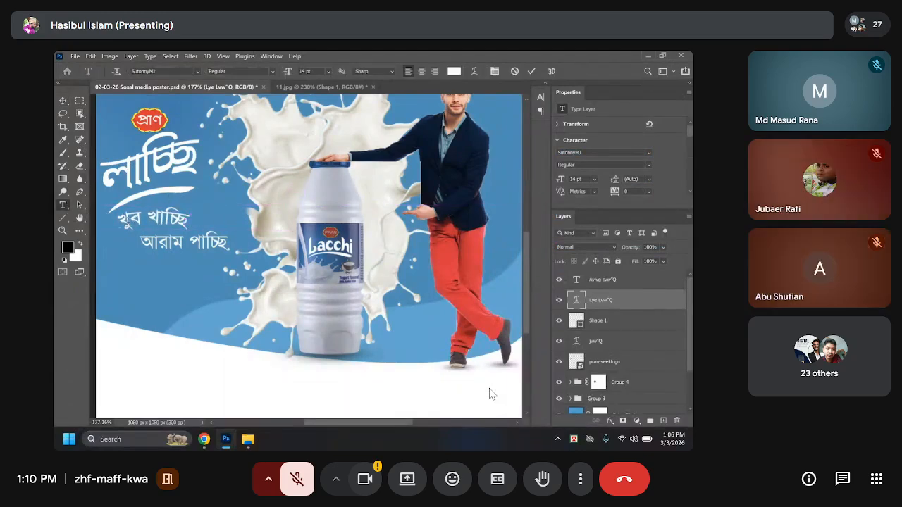
{"action": "left_click_drag", "start_coordinate": [126, 220], "coordinate": [191, 218]}
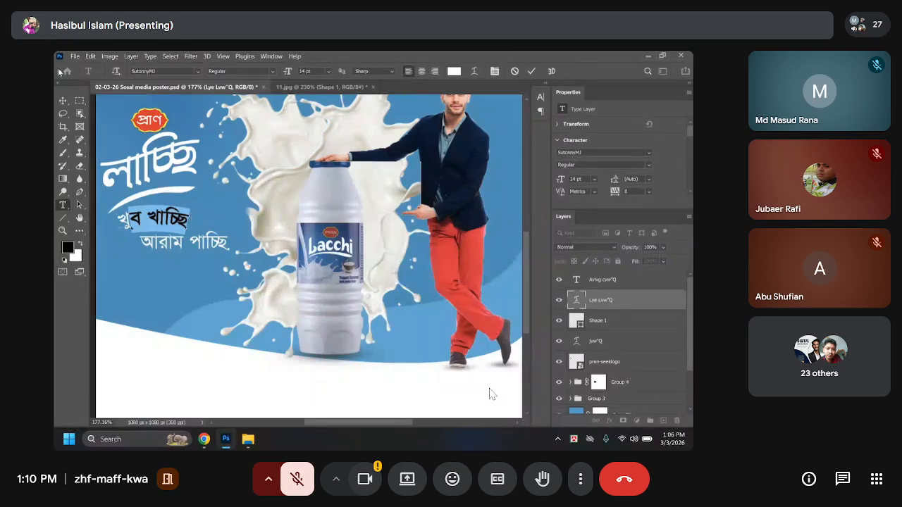
{"action": "left_click", "coordinate": [64, 102]}
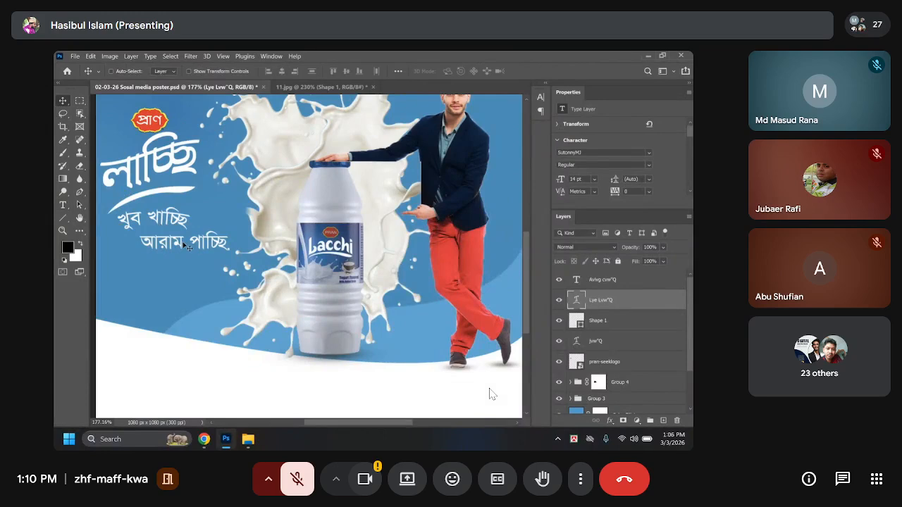
{"action": "mouse_move", "coordinate": [185, 246]}
{"action": "left_mouse_down"}
{"action": "mouse_move", "coordinate": [184, 224]}
{"action": "mouse_move", "coordinate": [176, 250]}
{"action": "left_mouse_up"}
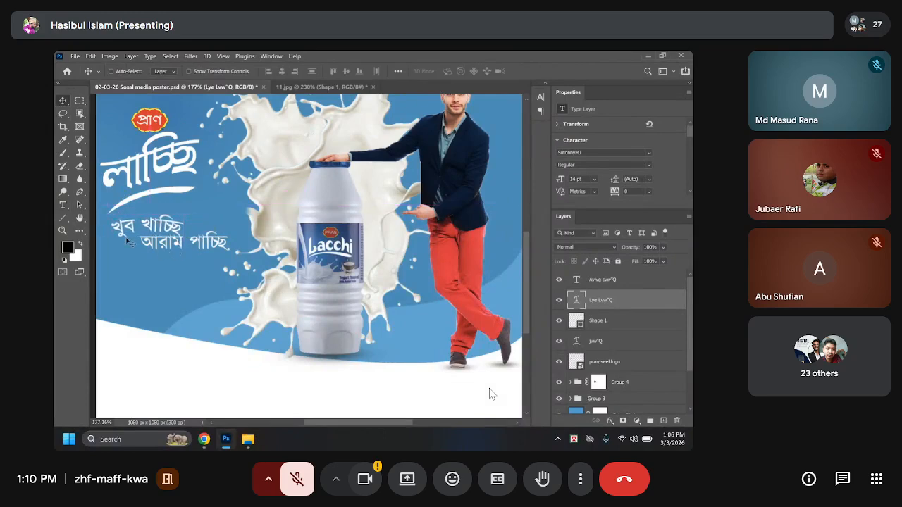
Rotate the line "খুব খাচ্ছি" about 25° counter-clockwise and nudge it into place beneath the curved underline.
{"action": "left_click", "coordinate": [64, 207]}
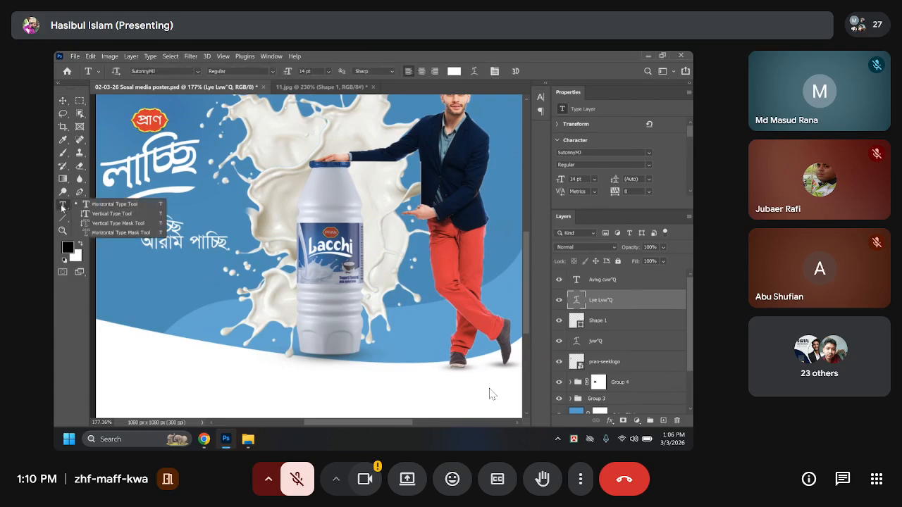
{"action": "left_click", "coordinate": [68, 104]}
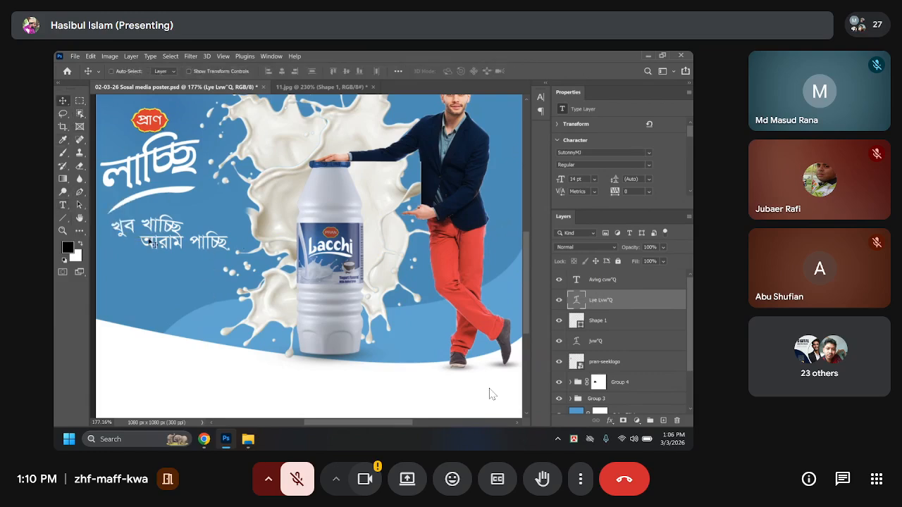
{"action": "key", "text": "ctrl+t"}
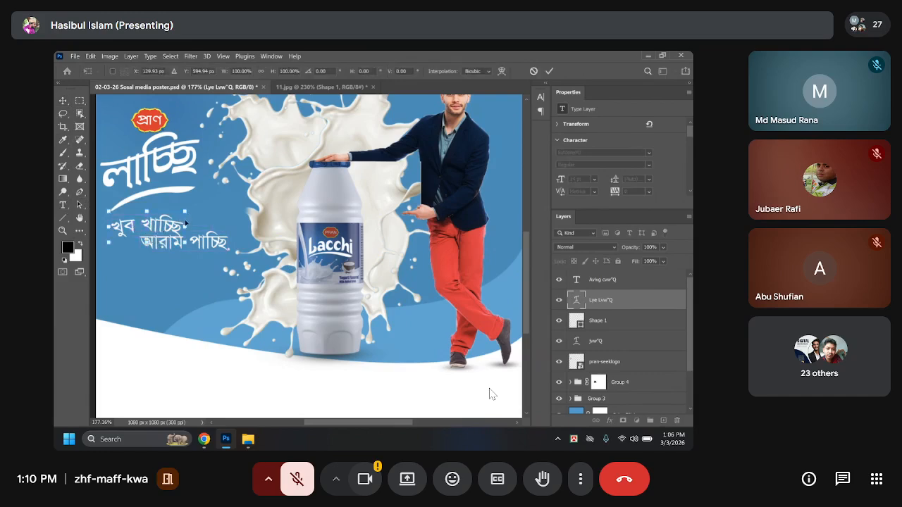
{"action": "left_click_drag", "start_coordinate": [194, 203], "coordinate": [180, 185]}
{"action": "mouse_move", "coordinate": [164, 227]}
{"action": "left_mouse_down"}
{"action": "mouse_move", "coordinate": [154, 222]}
{"action": "mouse_move", "coordinate": [169, 220]}
{"action": "left_mouse_up"}
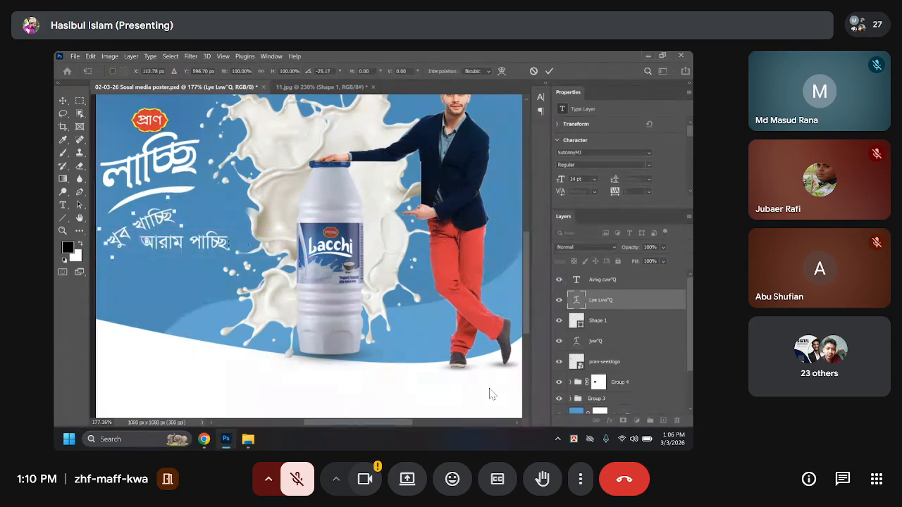
{"action": "left_click", "coordinate": [549, 72]}
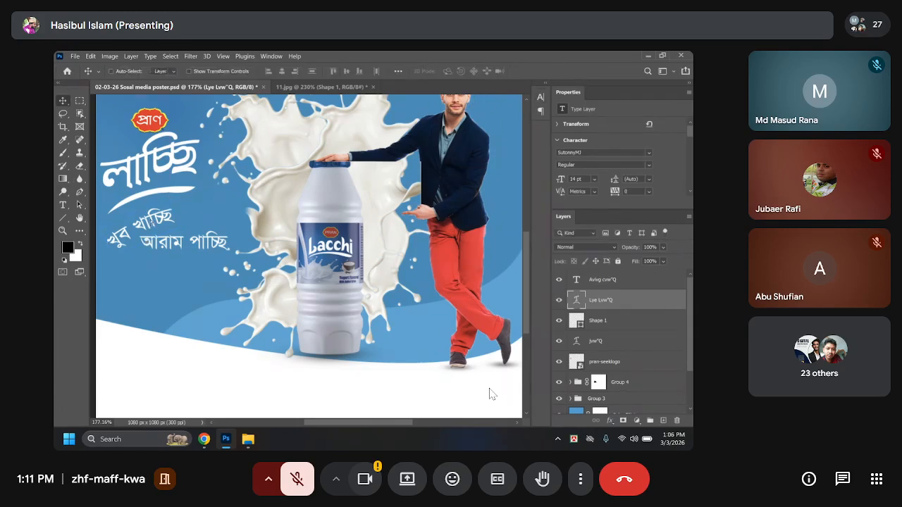
{"action": "left_click_drag", "start_coordinate": [150, 221], "coordinate": [153, 219]}
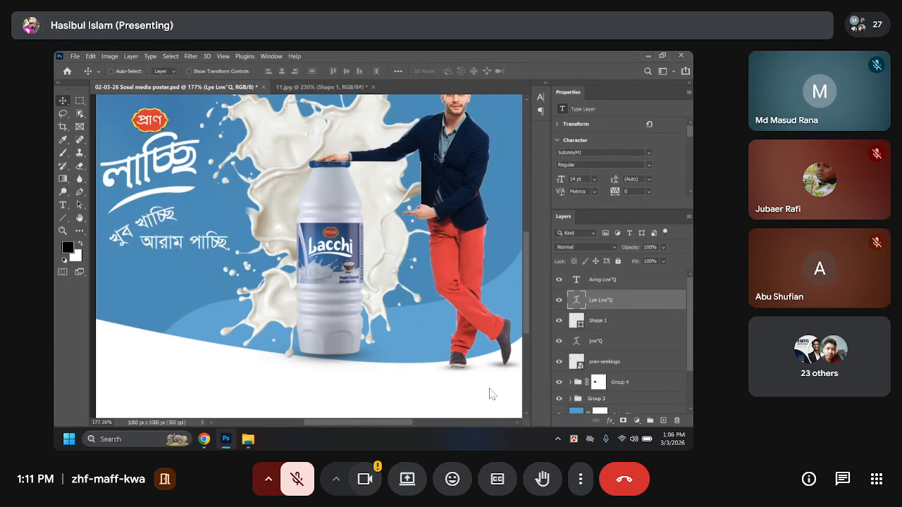
Check the warp style and bend value applied to the line "খুব খাচ্ছি".
{"action": "left_click", "coordinate": [63, 205]}
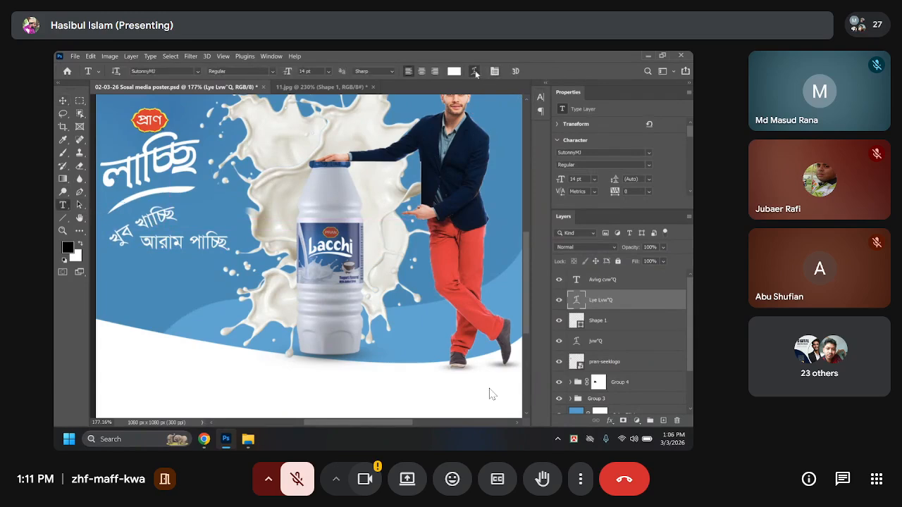
{"action": "left_click", "coordinate": [475, 72]}
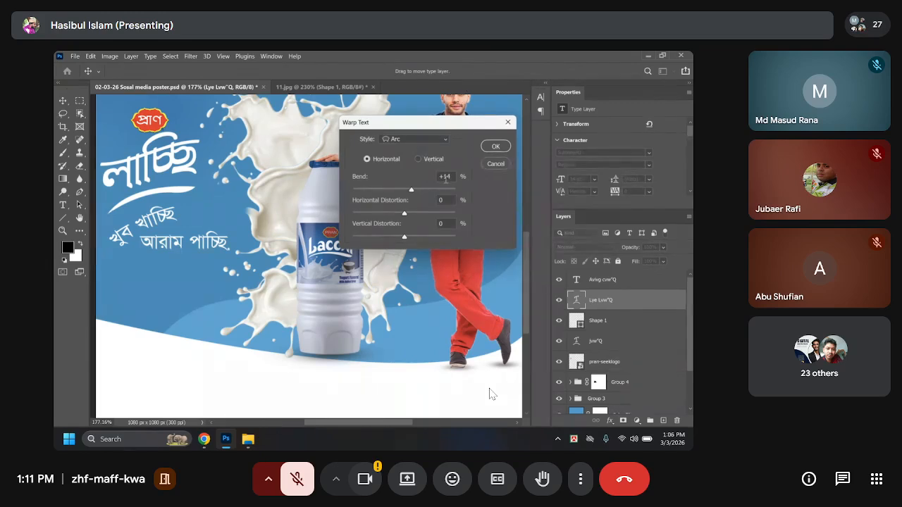
{"action": "left_click", "coordinate": [484, 148]}
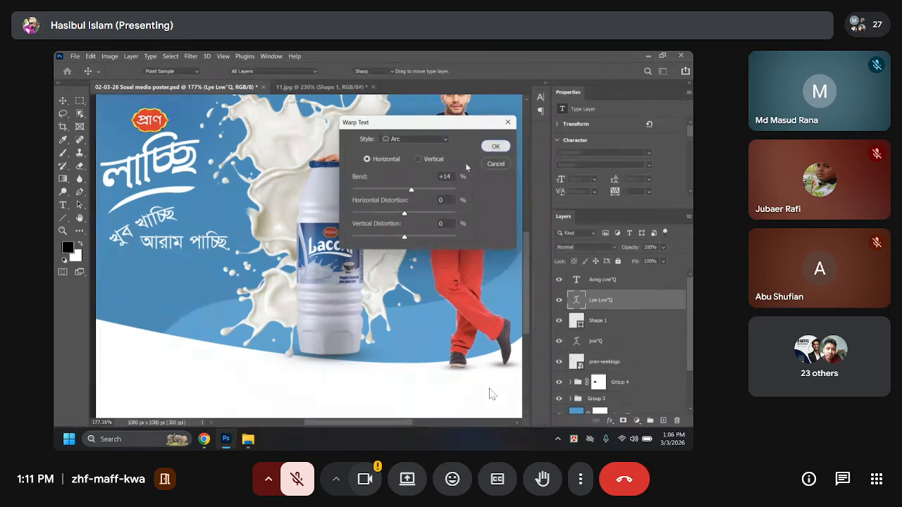
Warp the second tagline line "আরাম পাচ্ছি" with the Arc style and a horizontal bend of 14%.
{"action": "left_click", "coordinate": [204, 244]}
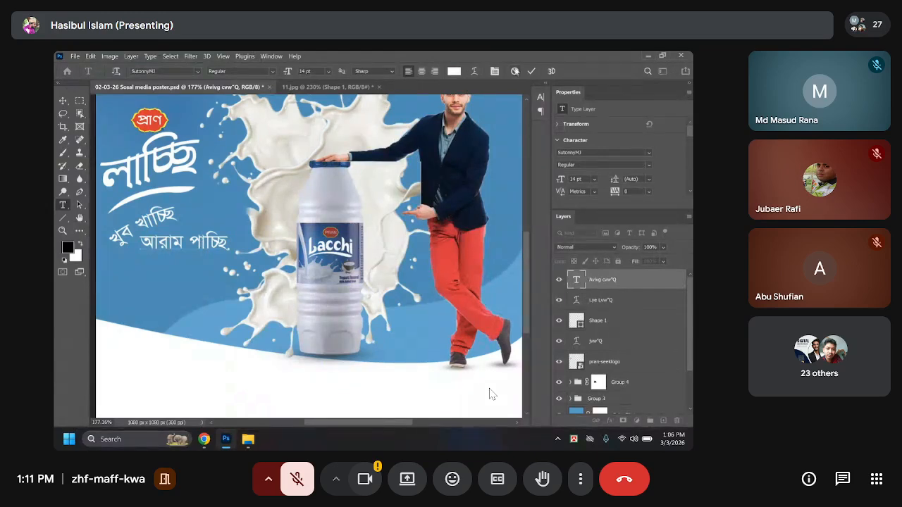
{"action": "left_click", "coordinate": [474, 71]}
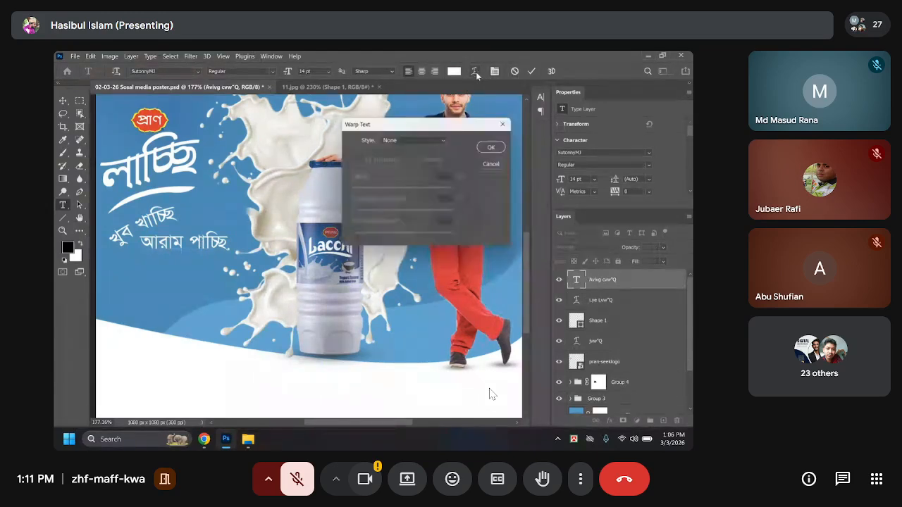
{"action": "left_click", "coordinate": [438, 142]}
{"action": "left_click", "coordinate": [407, 171]}
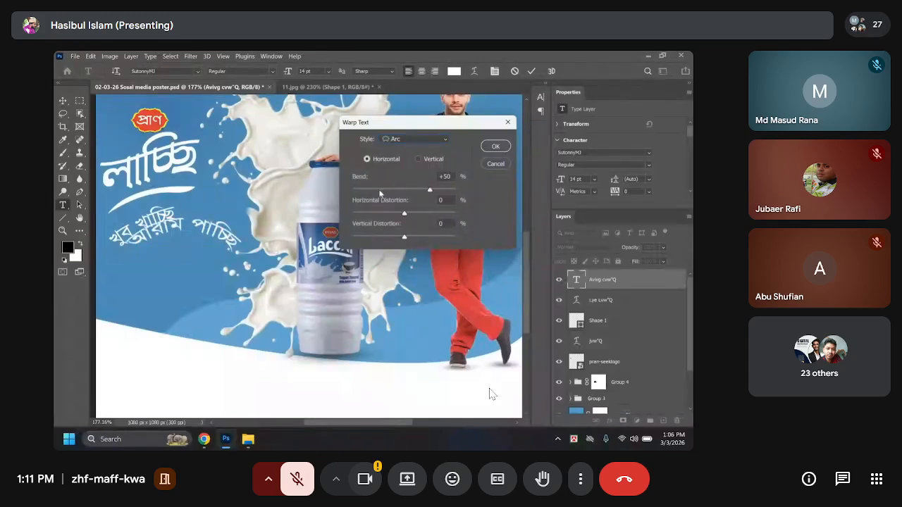
{"action": "left_click", "coordinate": [451, 176]}
{"action": "type", "text": "14"}
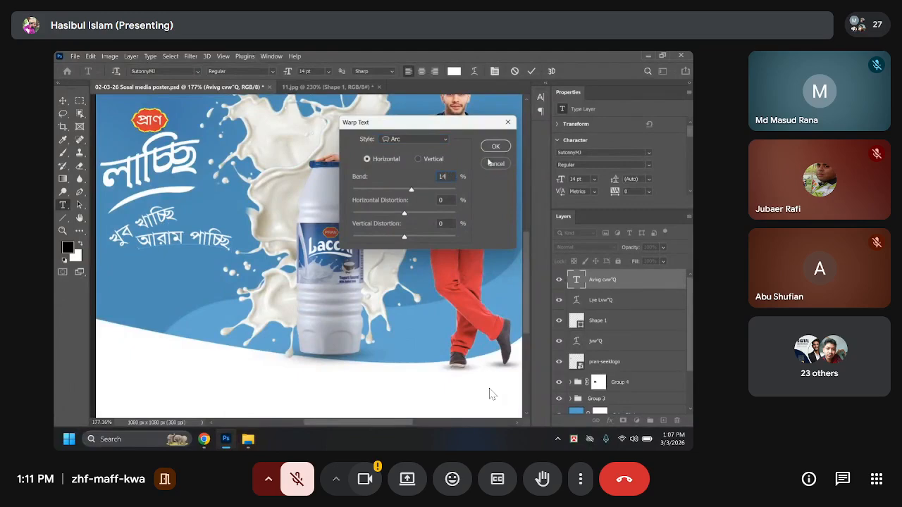
{"action": "left_click", "coordinate": [496, 146]}
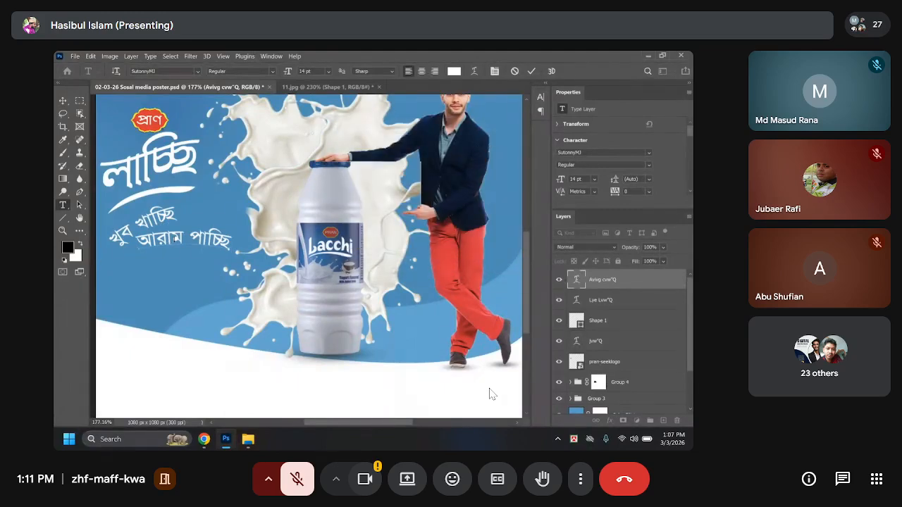
Move the line "আরাম পাচ্ছি" slightly lower and check its warp settings.
{"action": "left_click", "coordinate": [63, 101]}
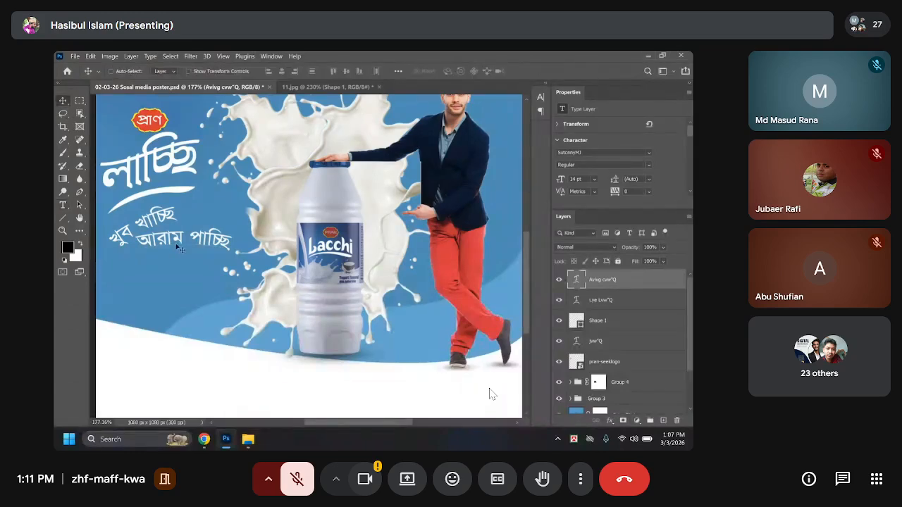
{"action": "left_click_drag", "start_coordinate": [175, 243], "coordinate": [170, 255]}
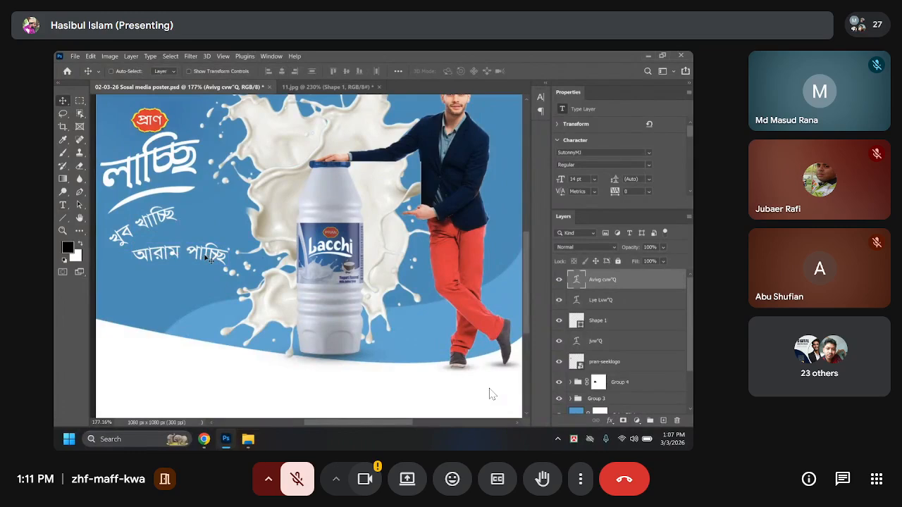
{"action": "left_click", "coordinate": [62, 206]}
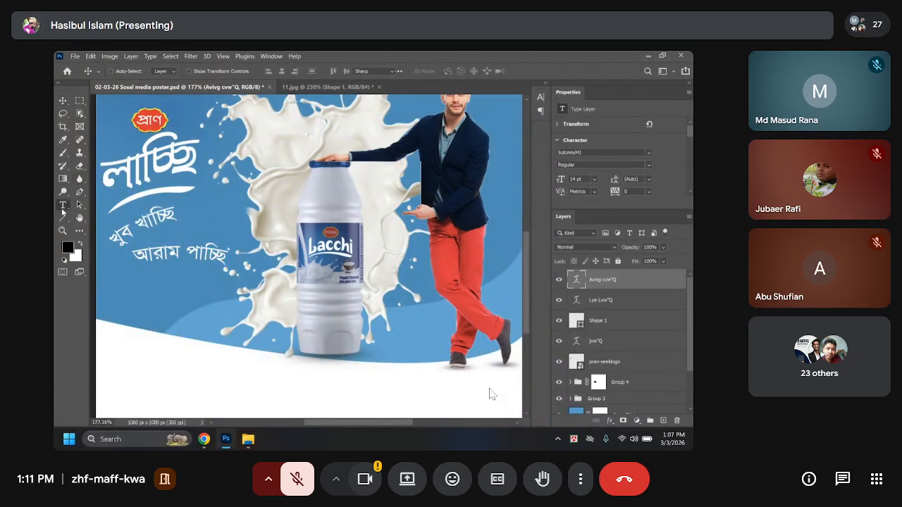
{"action": "left_click", "coordinate": [473, 71]}
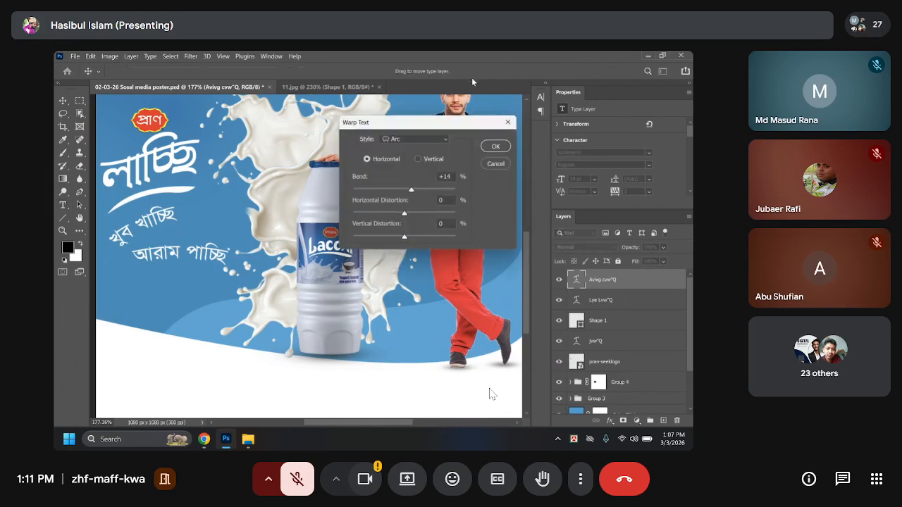
{"action": "left_click", "coordinate": [496, 145]}
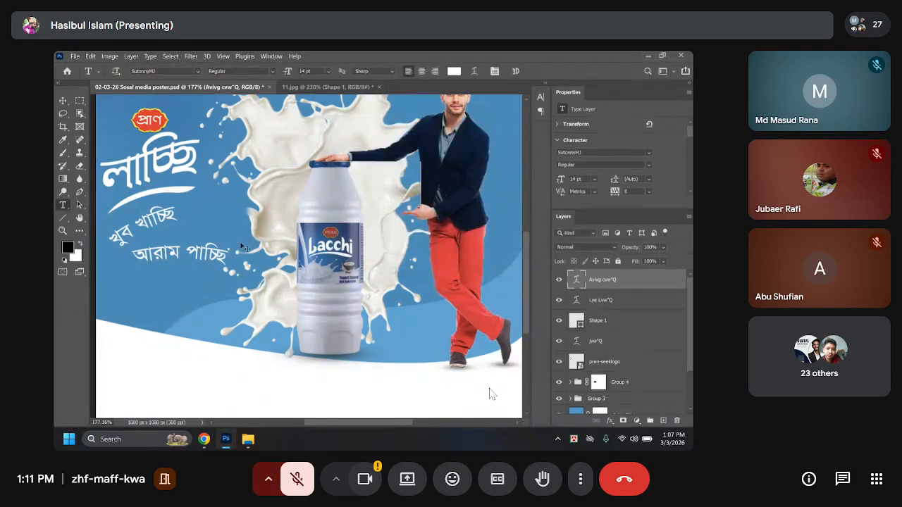
Rotate the line "আরাম পাচ্ছি" about 23° counter-clockwise and position it just below and offset from "খুব খাচ্ছি".
{"action": "key", "text": "ctrl+t"}
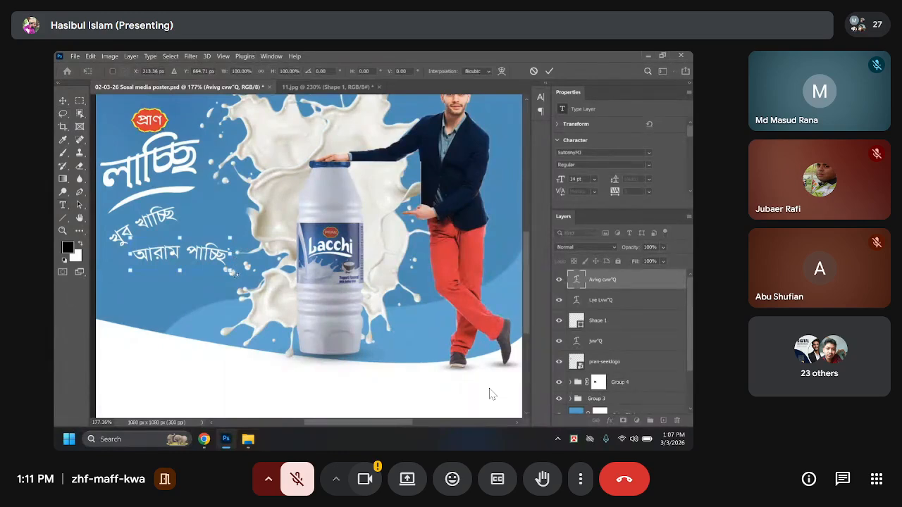
{"action": "left_click_drag", "start_coordinate": [234, 274], "coordinate": [231, 232]}
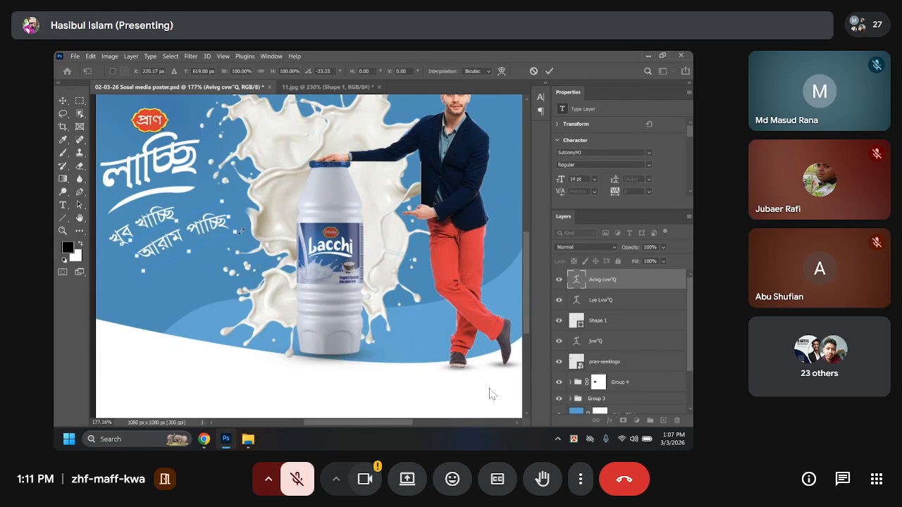
{"action": "left_click_drag", "start_coordinate": [232, 203], "coordinate": [232, 205]}
{"action": "key", "text": "Return"}
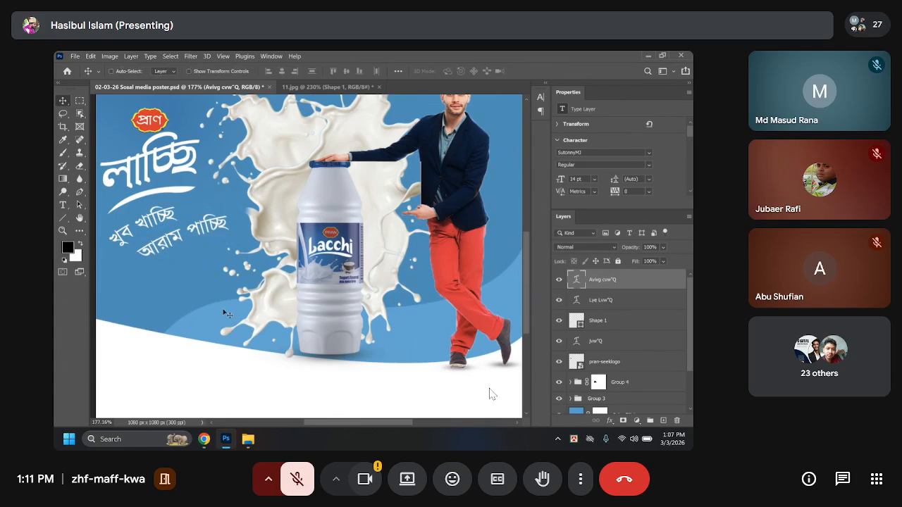
Group the headline "লাচ্ছি" layer with its curved underline shape.
{"action": "left_click", "coordinate": [641, 300], "text": "shift"}
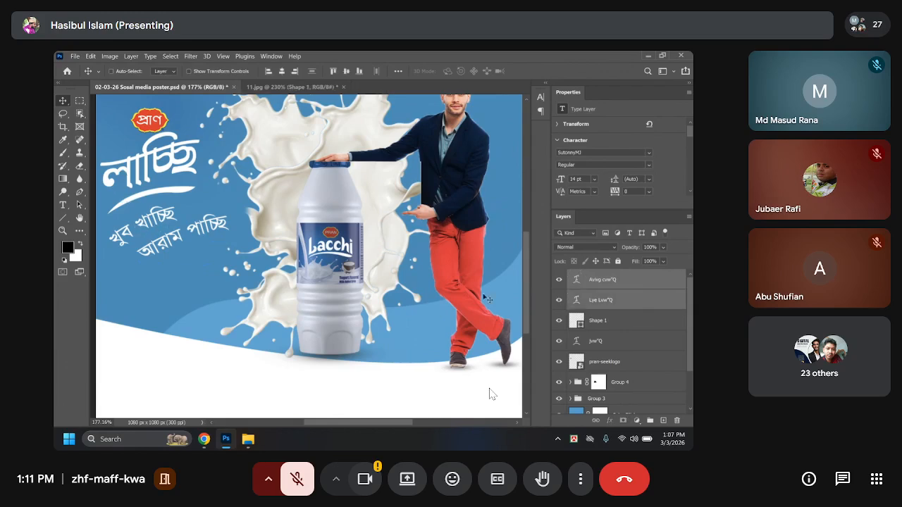
{"action": "left_click", "coordinate": [606, 308]}
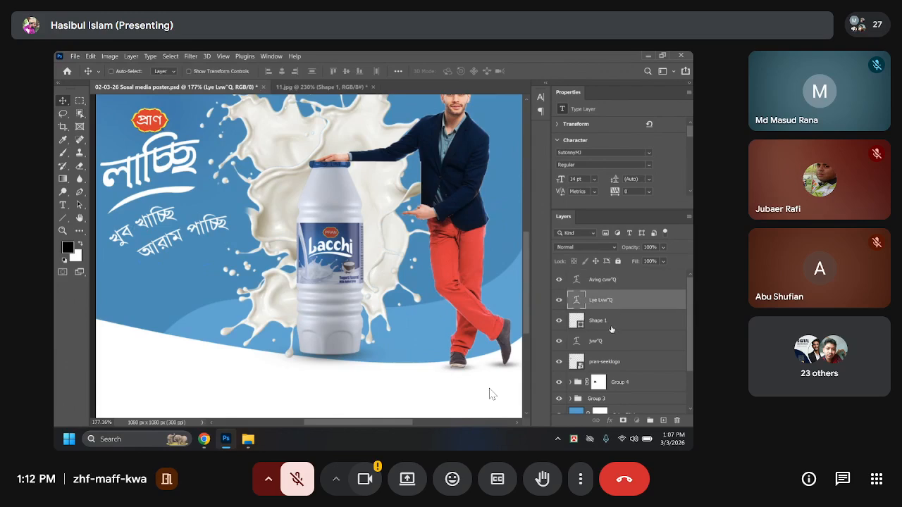
{"action": "left_click", "coordinate": [610, 323]}
{"action": "left_click", "coordinate": [608, 342], "text": "ctrl"}
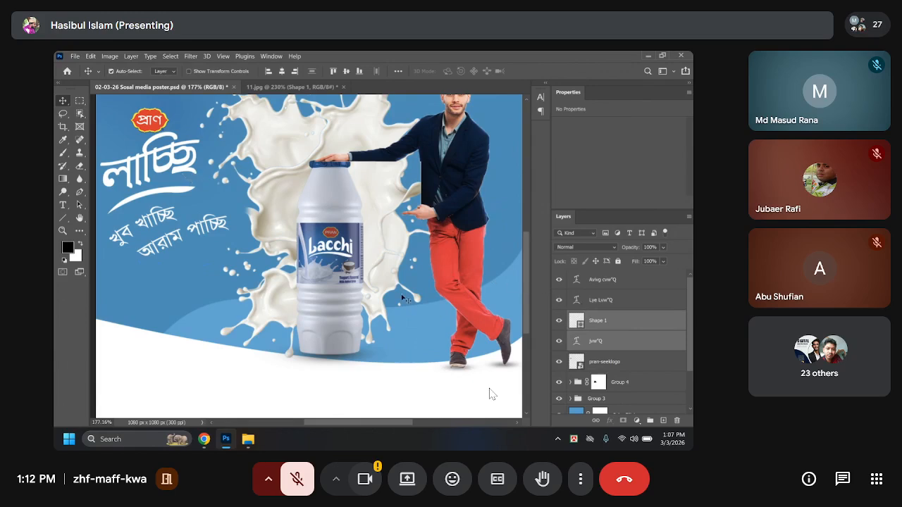
{"action": "key", "text": "ctrl+g"}
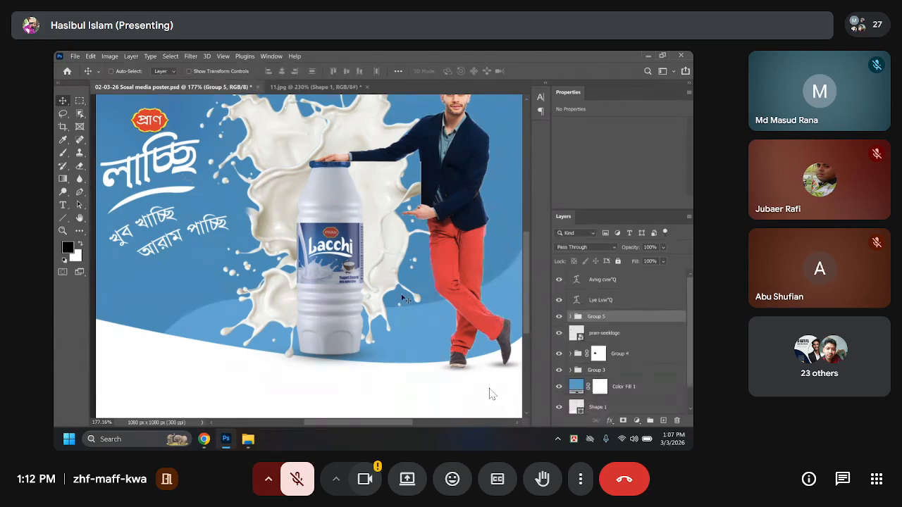
Move the Pran logo to the upper-left of the headline and rotate it about 18.6° counter-clockwise.
{"action": "left_click", "coordinate": [602, 303]}
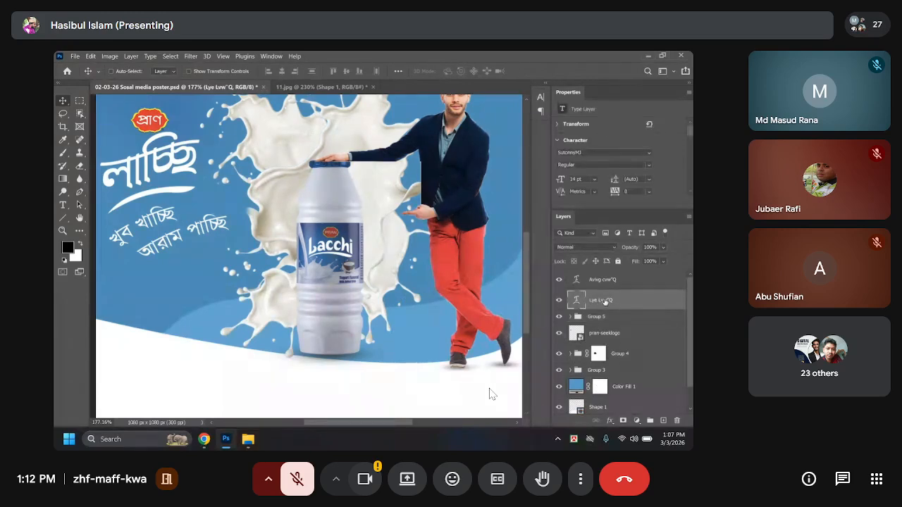
{"action": "left_click", "coordinate": [604, 336]}
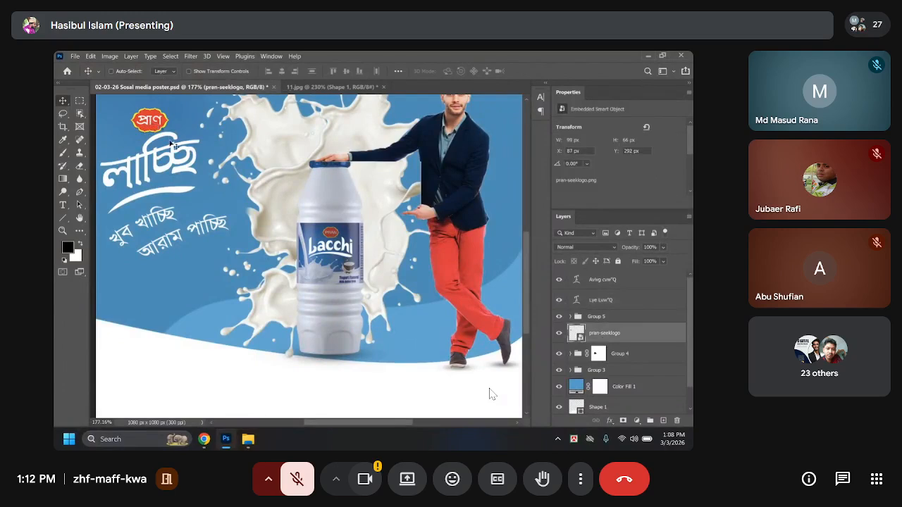
{"action": "scroll", "coordinate": [151, 124], "scroll_direction": "down", "scroll_amount": 1}
{"action": "left_click_drag", "start_coordinate": [151, 128], "coordinate": [133, 145]}
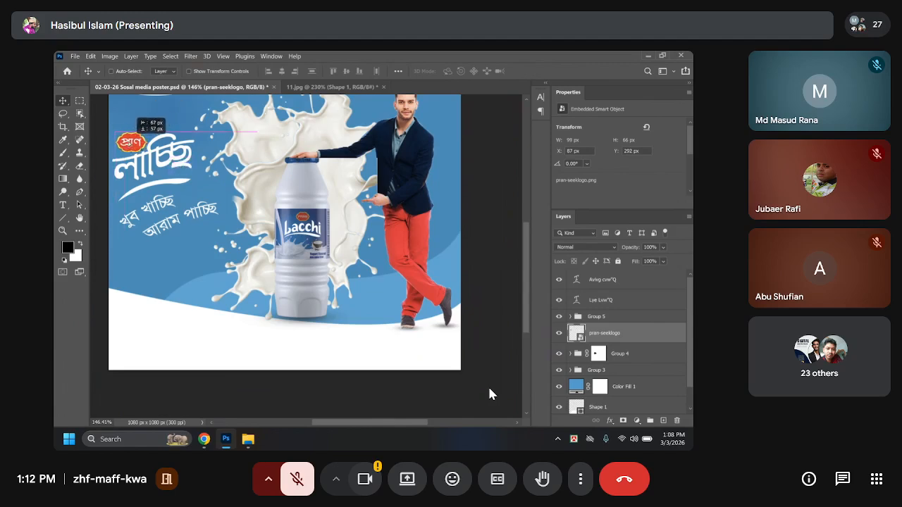
{"action": "key", "text": "ctrl+t"}
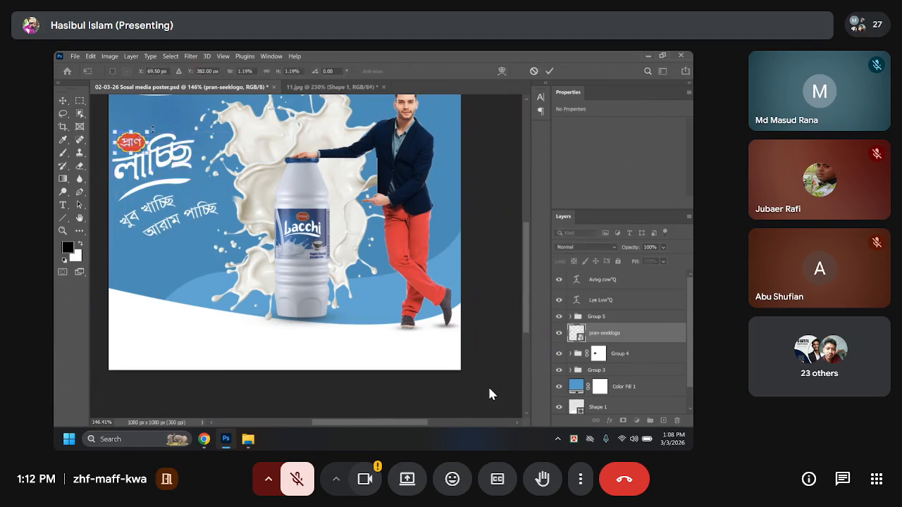
{"action": "left_click_drag", "start_coordinate": [154, 129], "coordinate": [127, 143]}
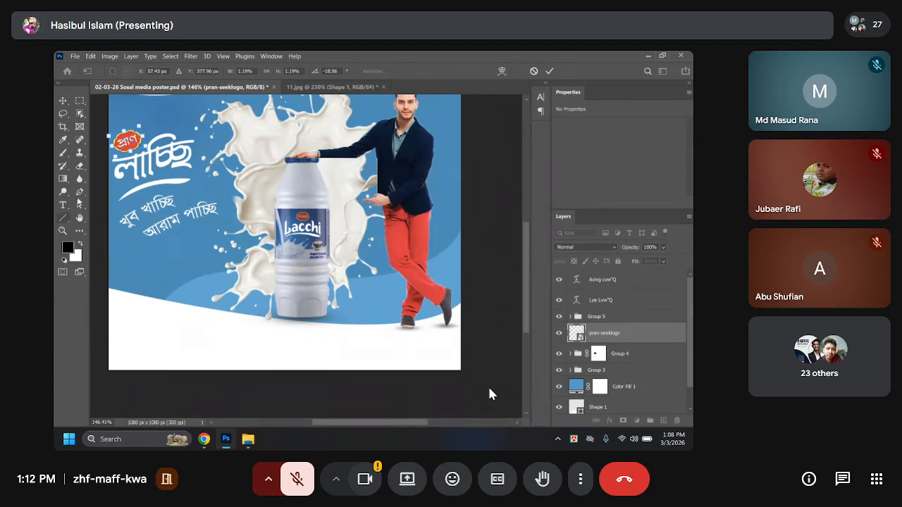
{"action": "key", "text": "Return"}
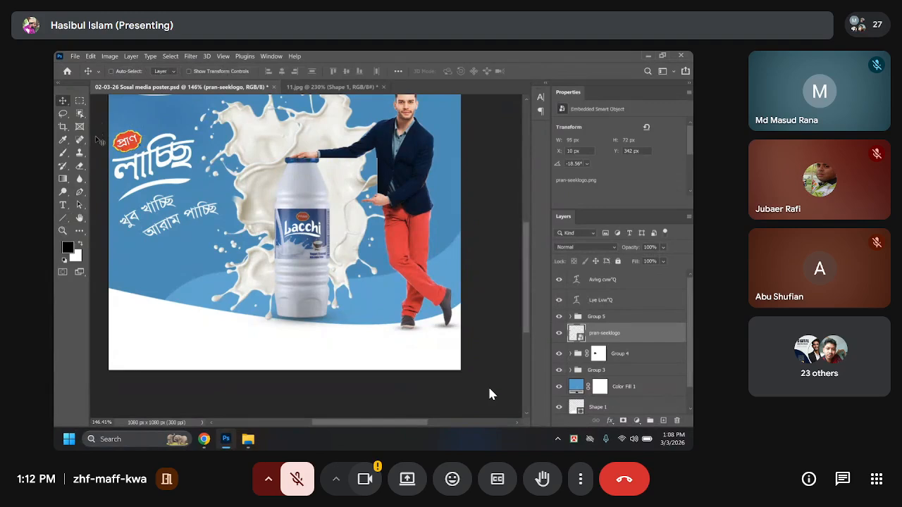
Draw a 31 × 31 px black square without a stroke between the two tagline lines as a spacing gauge.
{"action": "left_click", "coordinate": [63, 205]}
{"action": "left_click", "coordinate": [62, 220]}
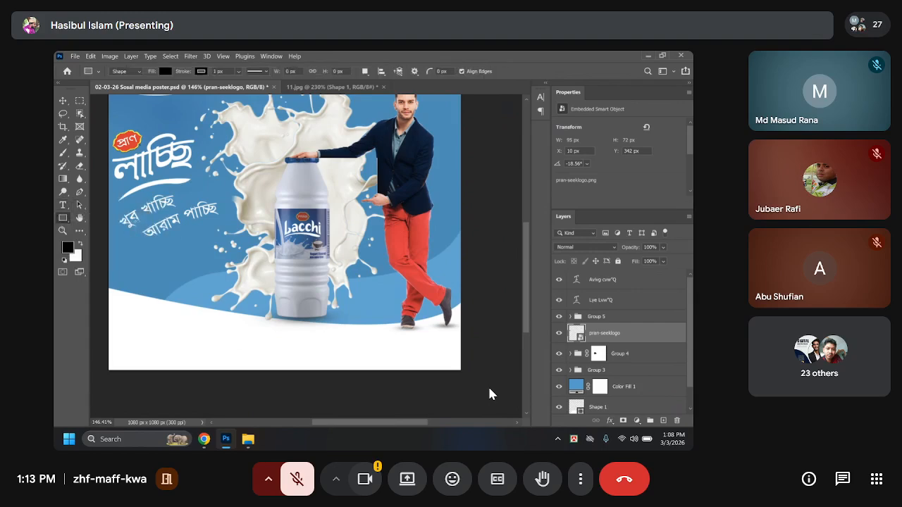
{"action": "left_click_drag", "start_coordinate": [133, 220], "coordinate": [146, 234]}
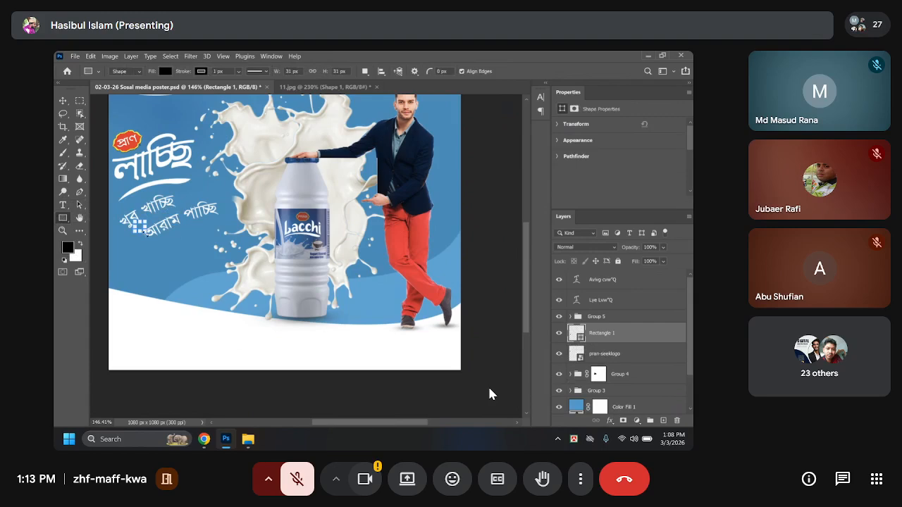
{"action": "left_click", "coordinate": [201, 71]}
{"action": "left_click", "coordinate": [142, 90]}
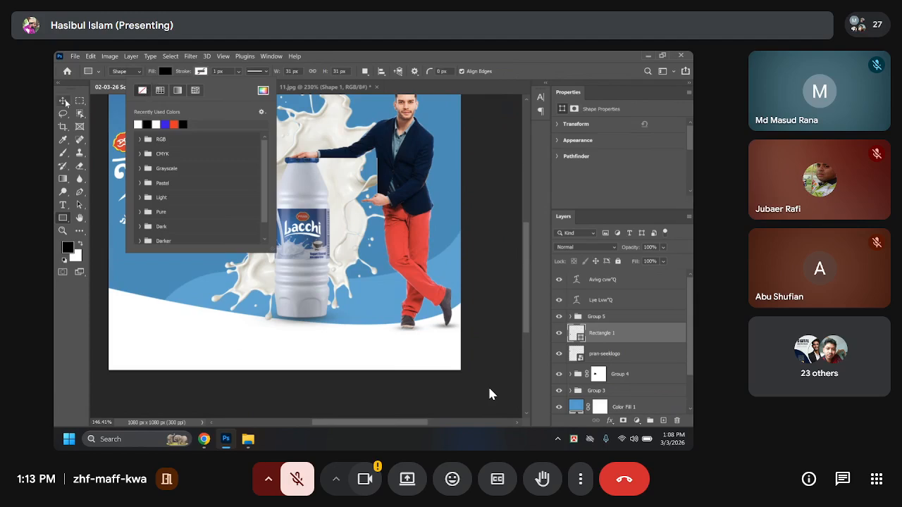
{"action": "left_click", "coordinate": [63, 100]}
{"action": "scroll", "coordinate": [152, 253], "scroll_direction": "up", "scroll_amount": 2}
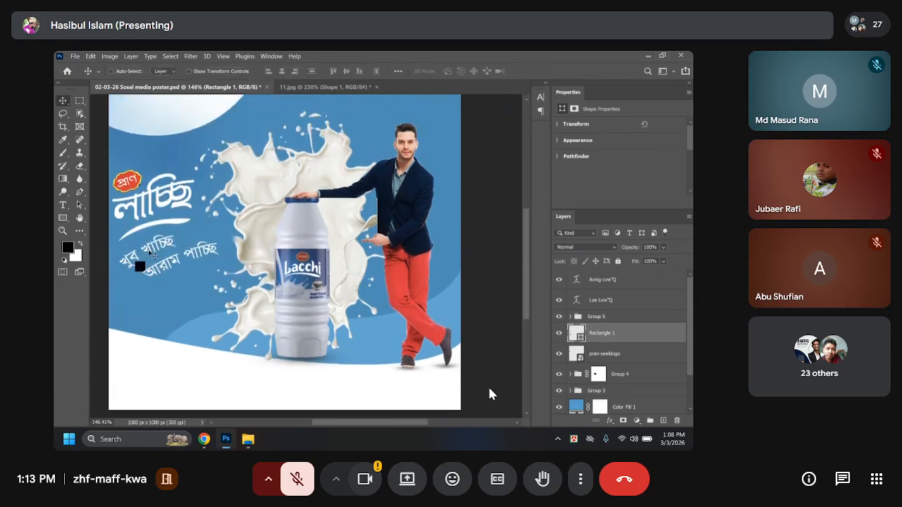
{"action": "key", "text": "super"}
{"action": "scroll", "coordinate": [192, 248], "scroll_direction": "down", "scroll_amount": 1}
{"action": "scroll", "coordinate": [141, 271], "scroll_direction": "up", "scroll_amount": 5}
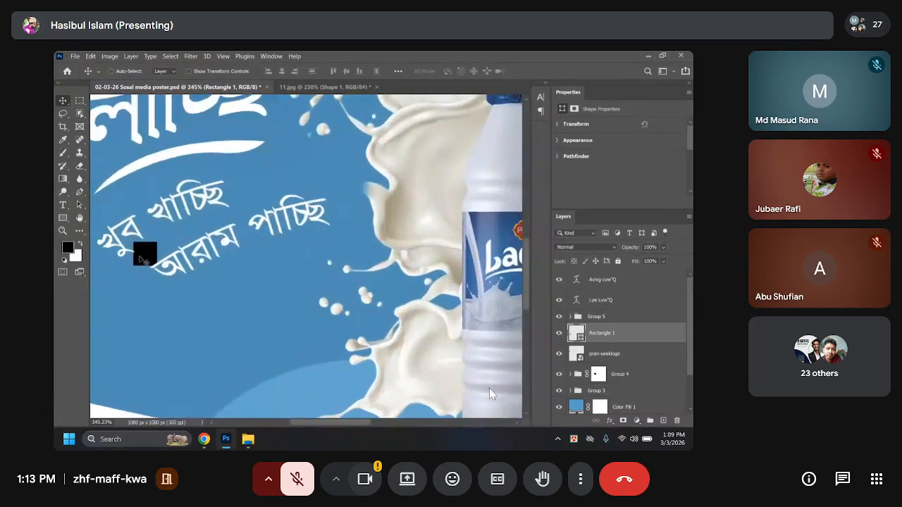
Rotate the black square to match the tagline's slant and place a copy of it further along the gap.
{"action": "left_click_drag", "start_coordinate": [147, 255], "coordinate": [152, 248]}
{"action": "key", "text": "ctrl+t"}
{"action": "left_click_drag", "start_coordinate": [162, 261], "coordinate": [151, 255]}
{"action": "key", "text": "Return"}
{"action": "key", "text": "ctrl"}
{"action": "key", "text": "ctrl+t"}
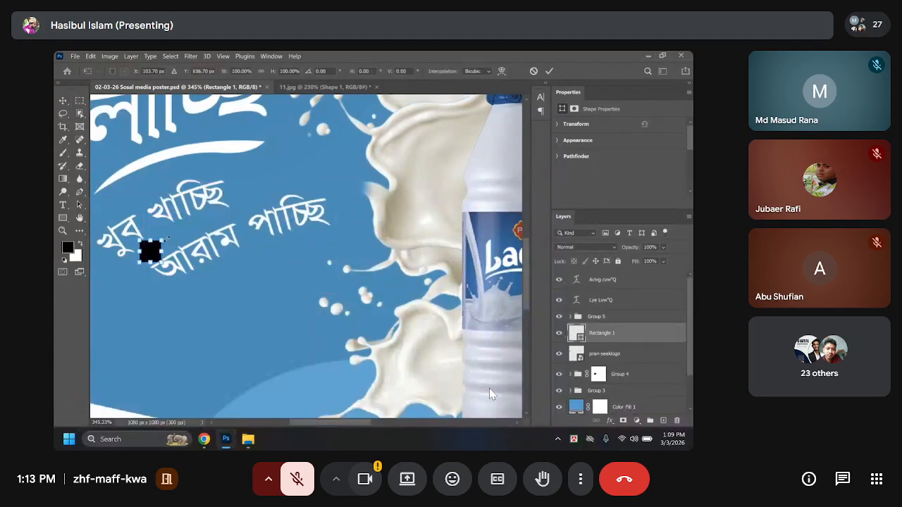
{"action": "left_click_drag", "start_coordinate": [172, 234], "coordinate": [218, 225]}
{"action": "left_click", "coordinate": [610, 339]}
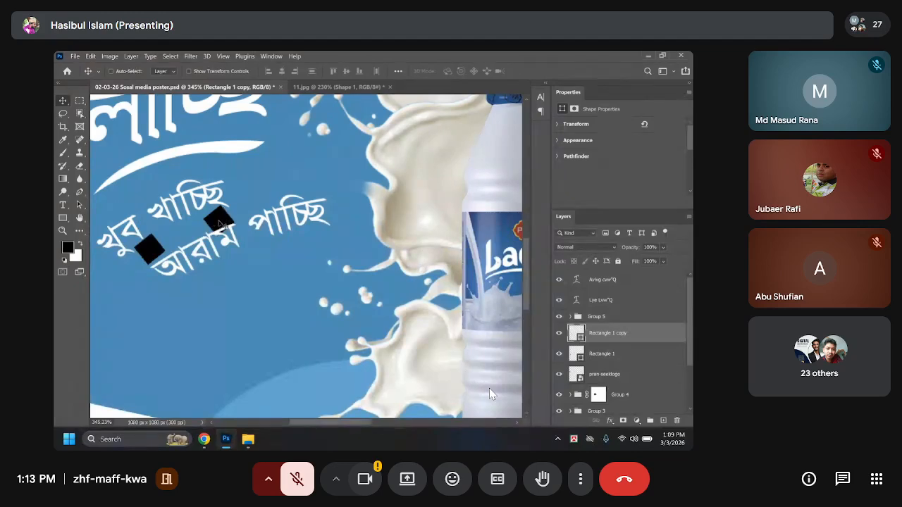
Compare the gap between the tagline lines with the square copy, then delete both gauge squares.
{"action": "left_click_drag", "start_coordinate": [221, 222], "coordinate": [204, 222]}
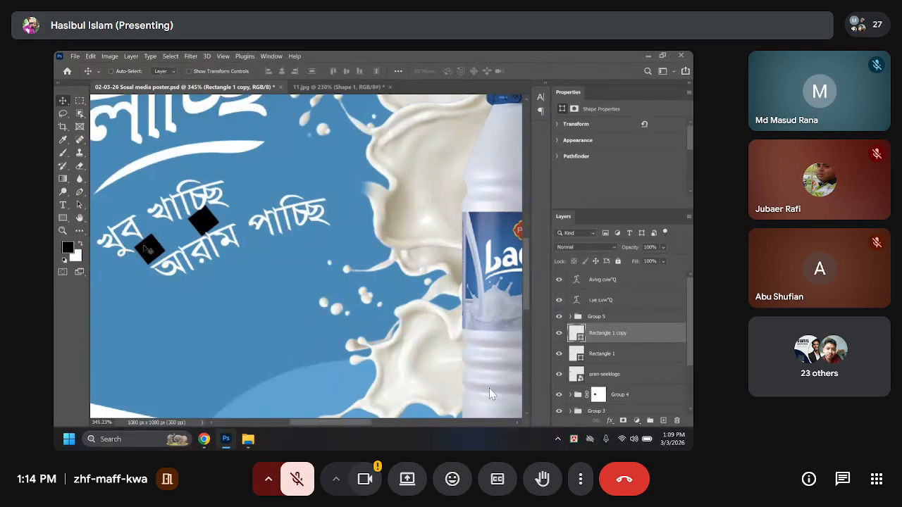
{"action": "scroll", "coordinate": [226, 241], "scroll_direction": "up", "scroll_amount": 2}
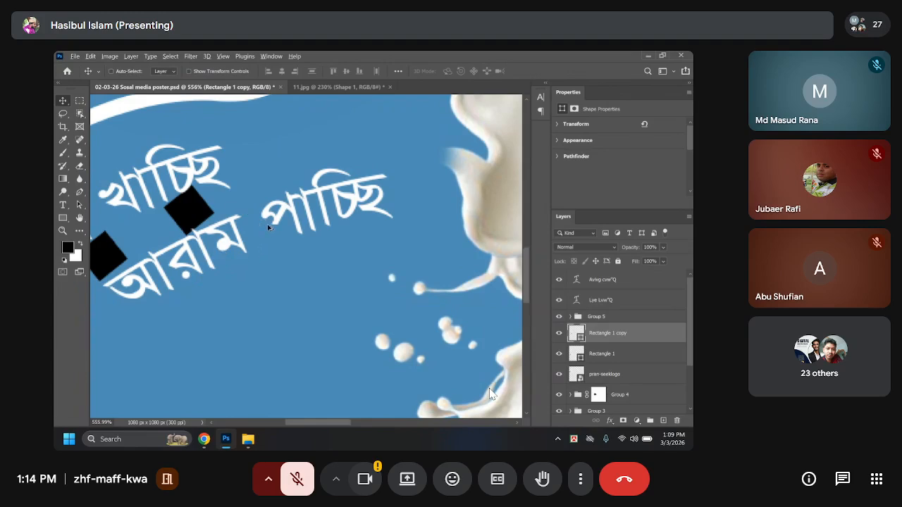
{"action": "scroll", "coordinate": [267, 225], "scroll_direction": "down", "scroll_amount": 1}
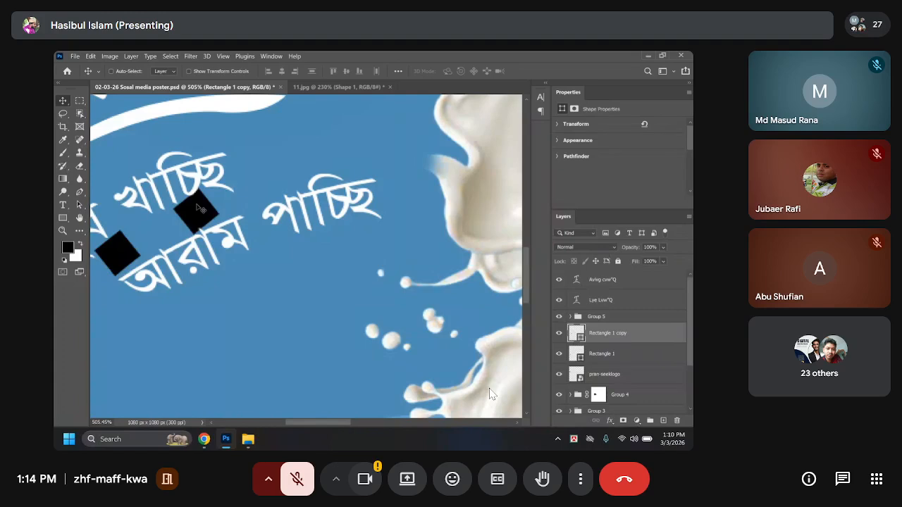
{"action": "left_click_drag", "start_coordinate": [198, 207], "coordinate": [215, 203]}
{"action": "key", "text": "Delete"}
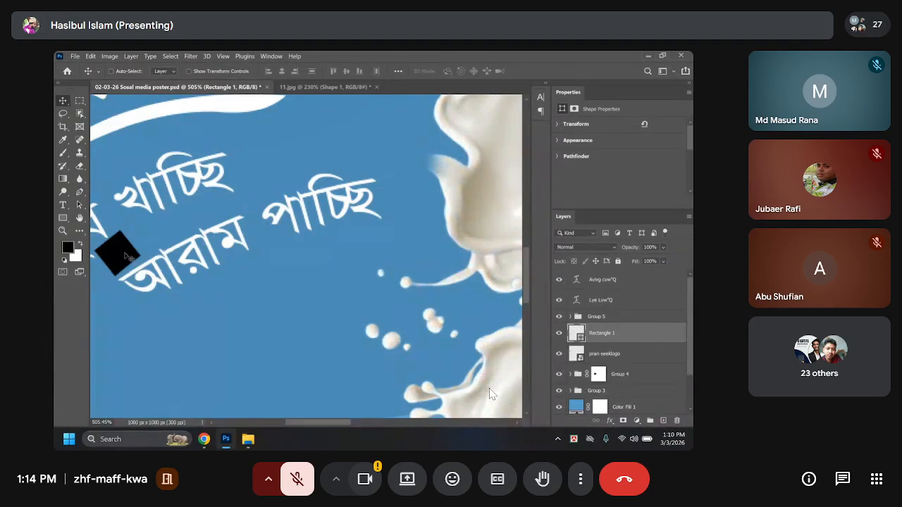
{"action": "key", "text": "Delete"}
Nudge the Pran logo above the headline to X 21 px, Y 343 px.
{"action": "scroll", "coordinate": [145, 263], "scroll_direction": "down", "scroll_amount": 5}
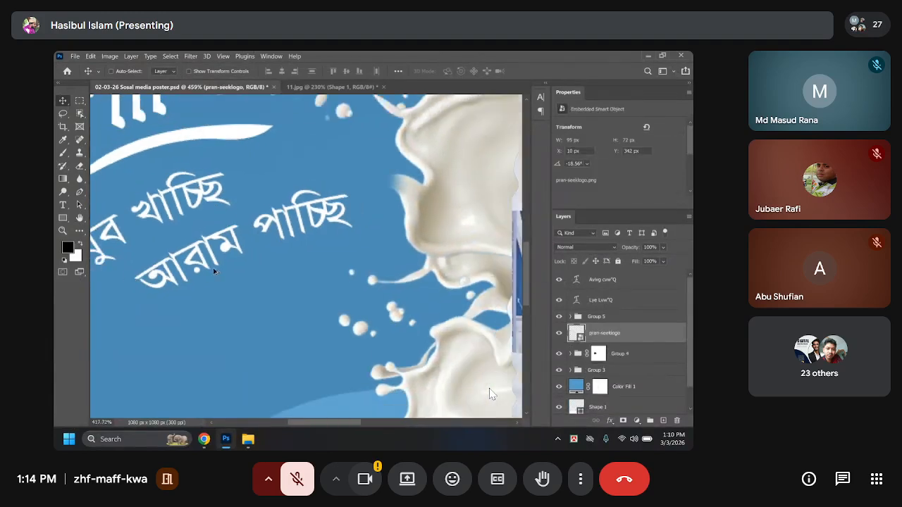
{"action": "scroll", "coordinate": [161, 174], "scroll_direction": "down", "scroll_amount": 2}
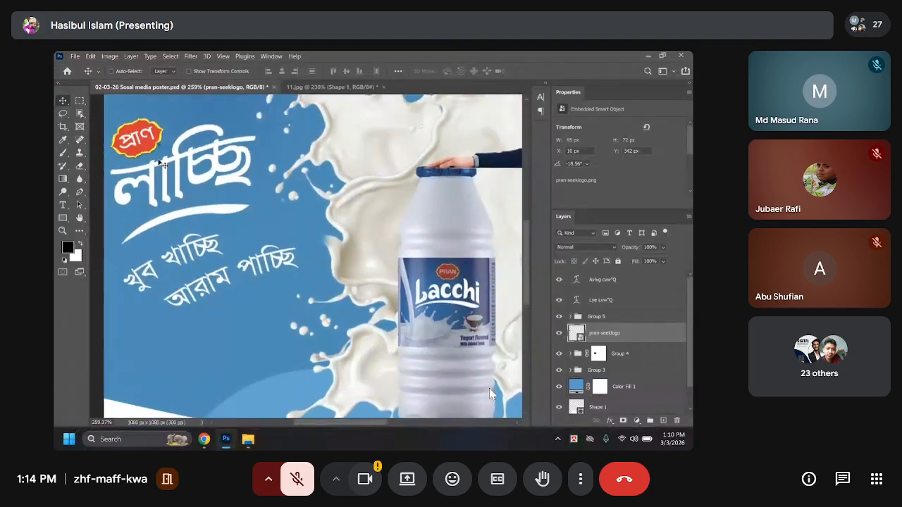
{"action": "scroll", "coordinate": [163, 165], "scroll_direction": "down", "scroll_amount": 2}
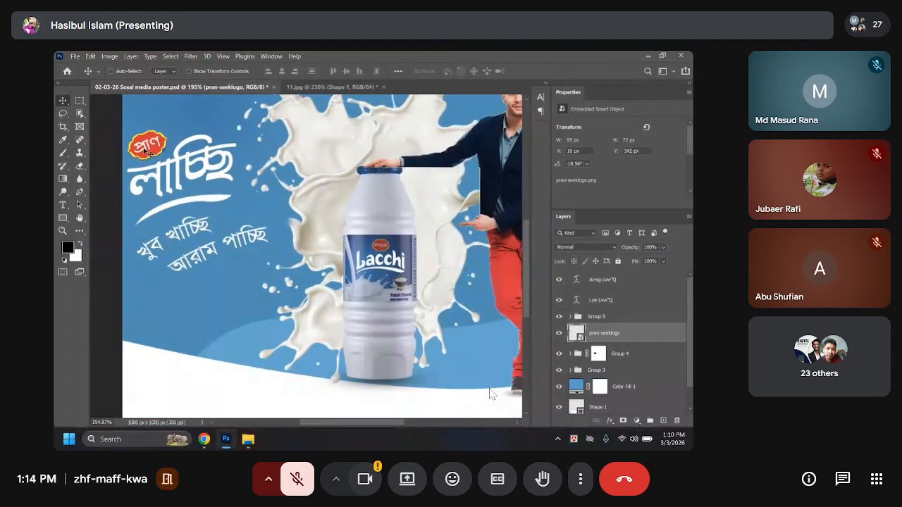
{"action": "mouse_move", "coordinate": [148, 151]}
{"action": "left_mouse_down"}
{"action": "mouse_move", "coordinate": [150, 161]}
{"action": "mouse_move", "coordinate": [148, 148]}
{"action": "left_mouse_up"}
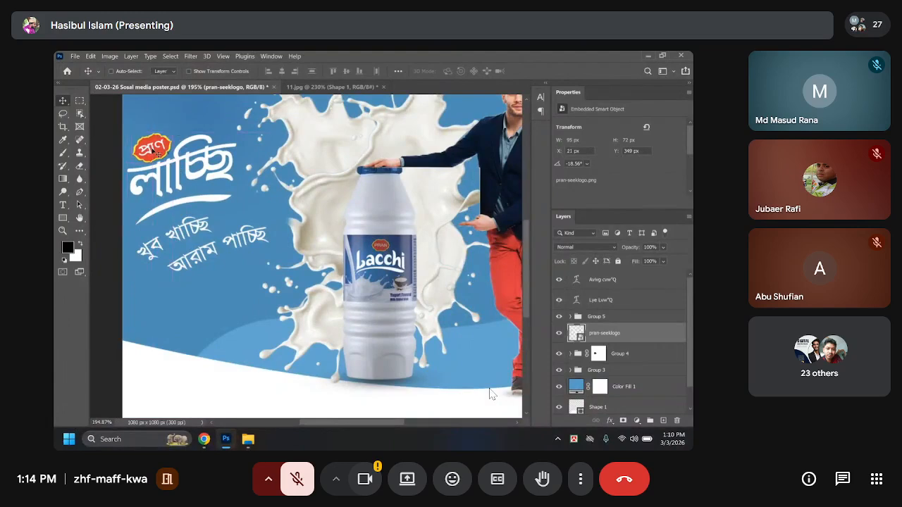
{"action": "key", "text": "Up"}
{"action": "key", "text": "Up"}
{"action": "key", "text": "Up"}
{"action": "key", "text": "Up"}
{"action": "key", "text": "Up"}
{"action": "key", "text": "Up"}
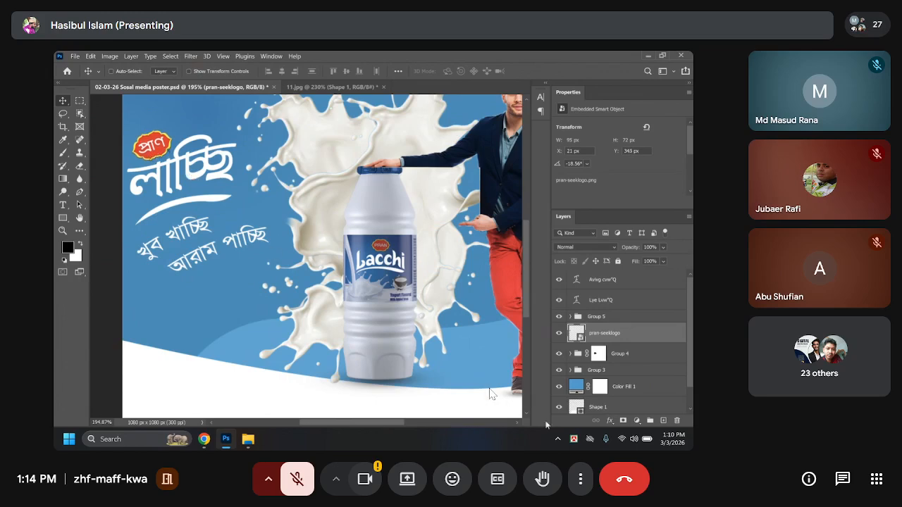
Move the Pran logo layer into the headline and underline group, and check the group by toggling its visibility.
{"action": "left_click", "coordinate": [570, 317]}
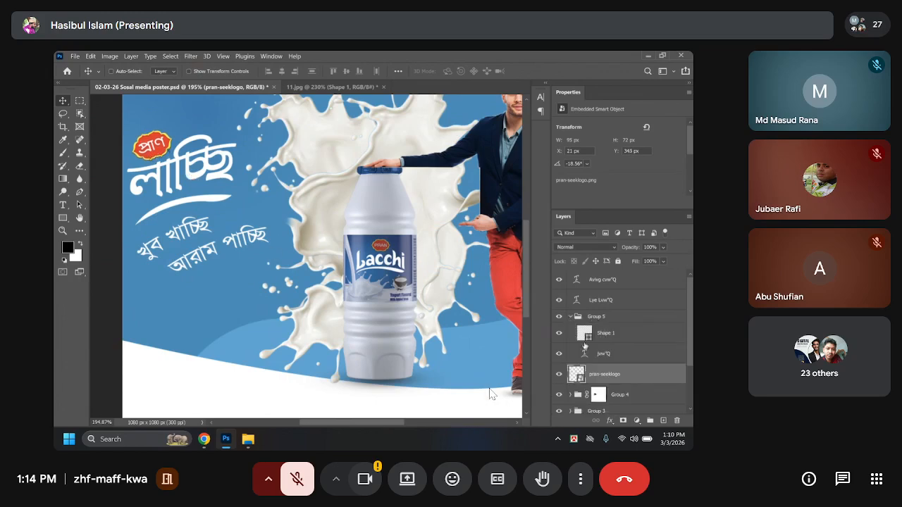
{"action": "left_click_drag", "start_coordinate": [608, 383], "coordinate": [604, 359]}
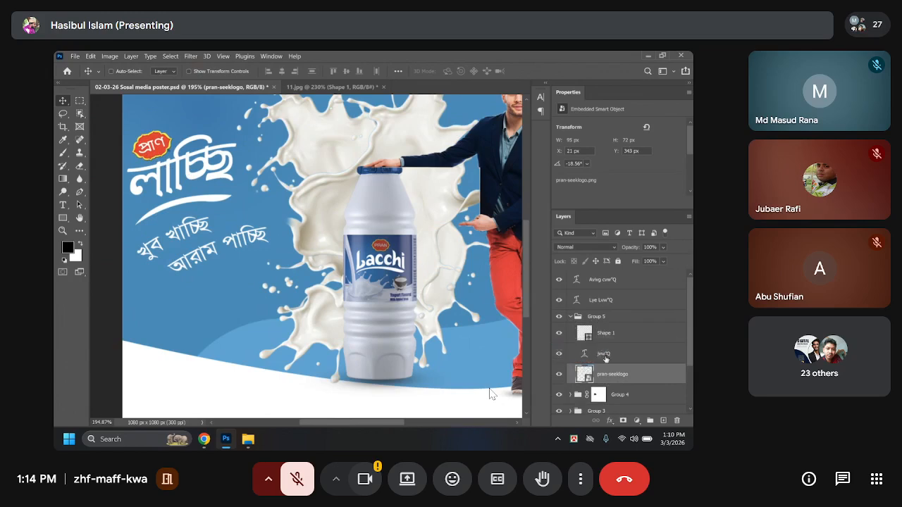
{"action": "left_click", "coordinate": [571, 317]}
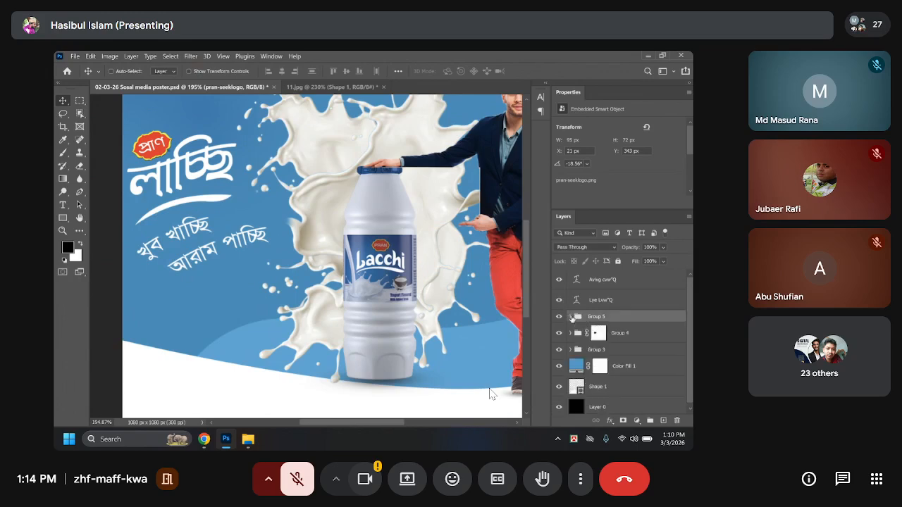
{"action": "left_click", "coordinate": [559, 317]}
{"action": "left_click", "coordinate": [560, 317]}
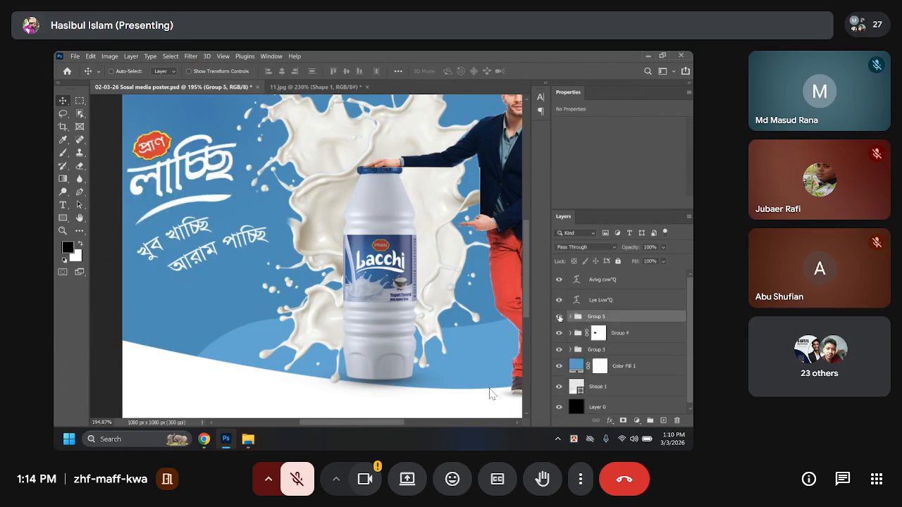
Identify the two tagline text layers and rename them "aram passi" for the lower line and "Khub khassi" for the upper line.
{"action": "left_click", "coordinate": [169, 232], "text": "ctrl"}
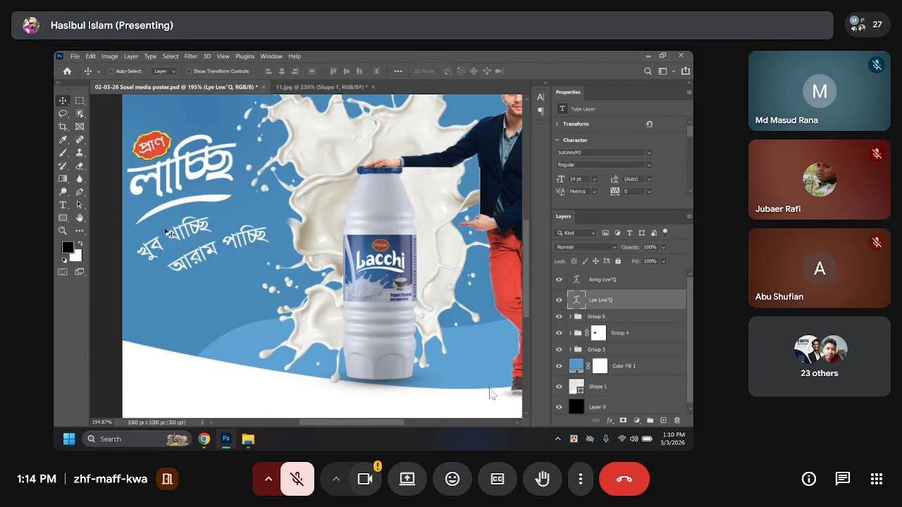
{"action": "left_click", "coordinate": [617, 282], "text": "shift"}
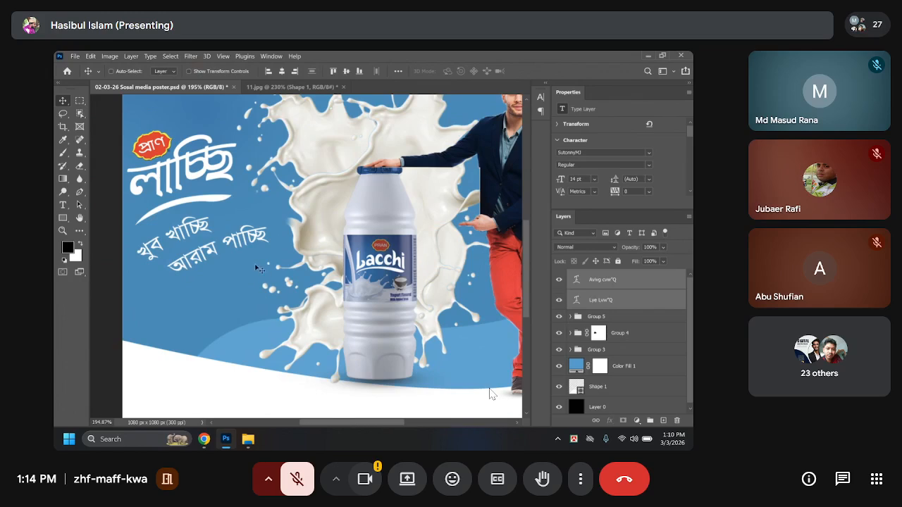
{"action": "left_click", "coordinate": [613, 300]}
{"action": "left_click", "coordinate": [607, 281]}
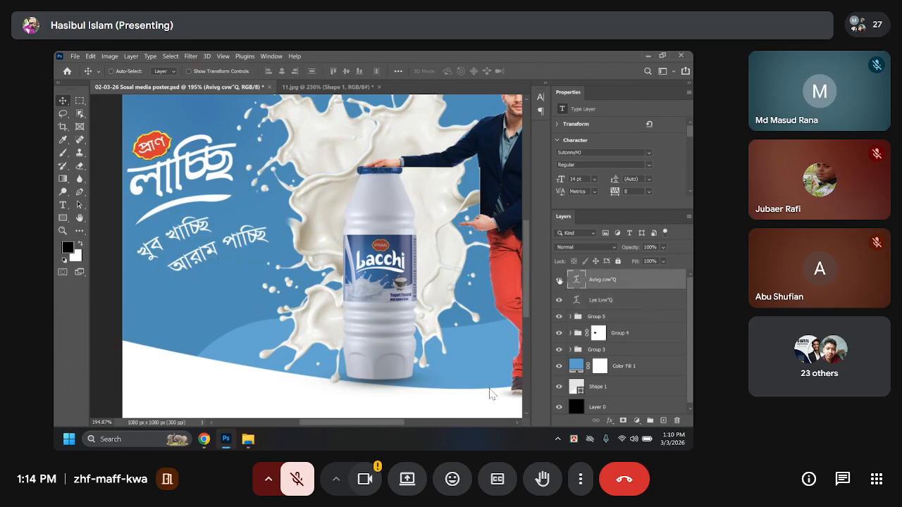
{"action": "left_click", "coordinate": [560, 280]}
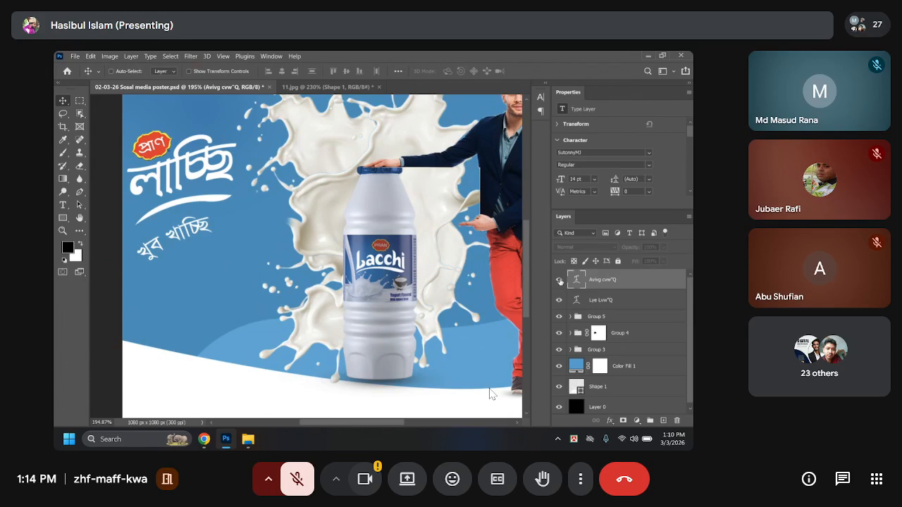
{"action": "left_click", "coordinate": [560, 280]}
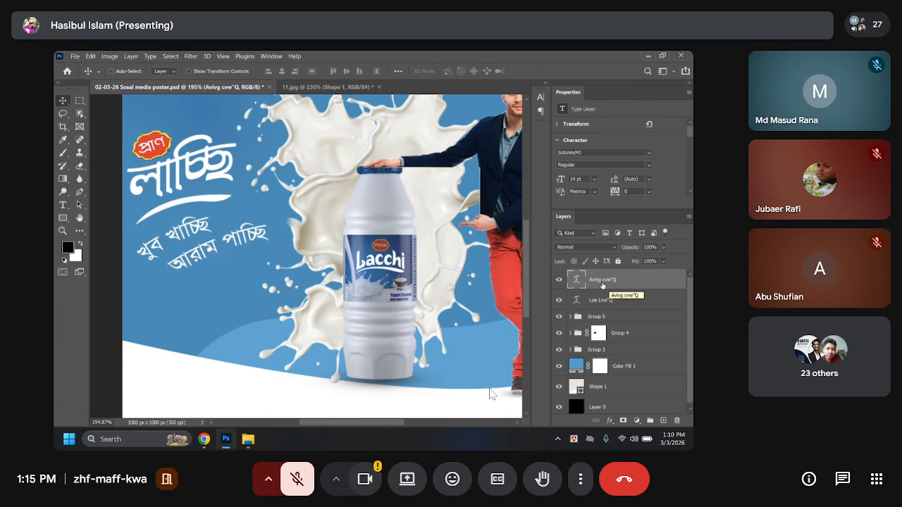
{"action": "double_click", "coordinate": [602, 280]}
{"action": "key", "text": "BackSpace"}
{"action": "double_click", "coordinate": [600, 300]}
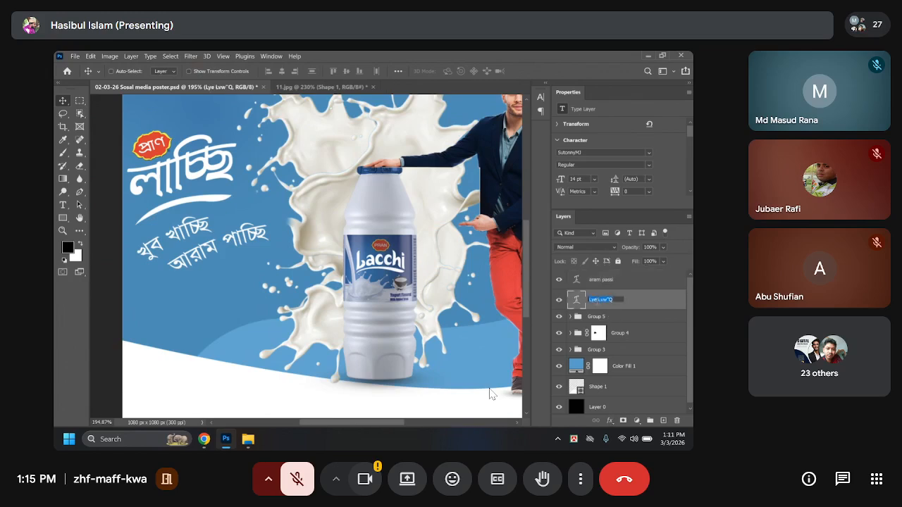
{"action": "type", "text": "Khub khassi"}
{"action": "key", "text": "Return"}
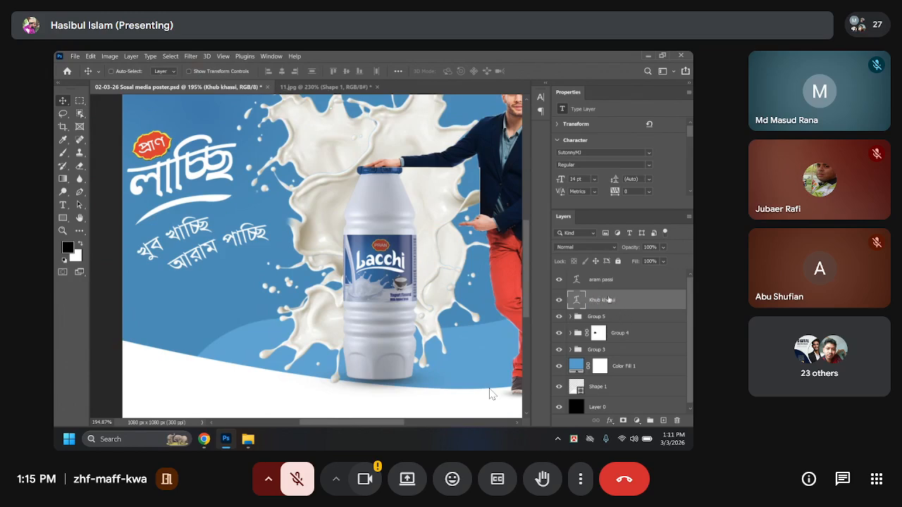
Group the "aram passi" and "Khub khassi" tagline layers together.
{"action": "left_click", "coordinate": [610, 283]}
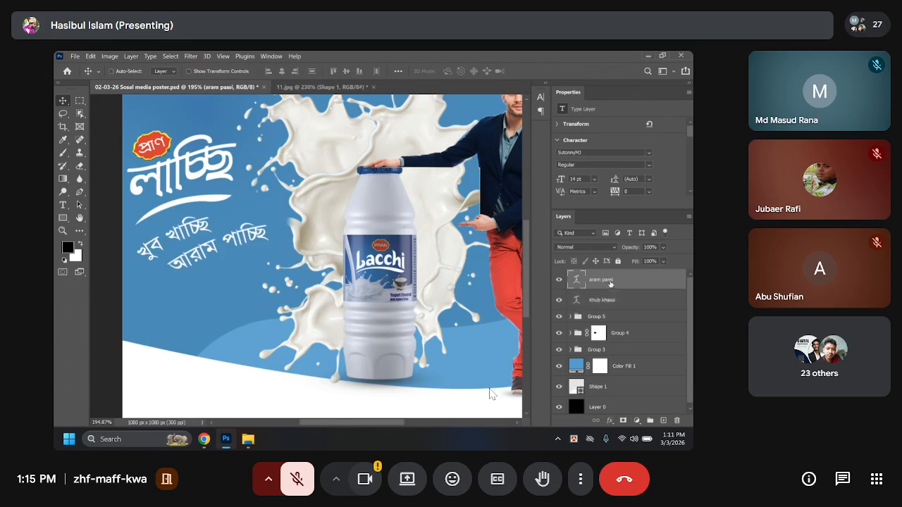
{"action": "left_click_drag", "start_coordinate": [210, 240], "coordinate": [209, 244]}
{"action": "left_click", "coordinate": [623, 304], "text": "shift"}
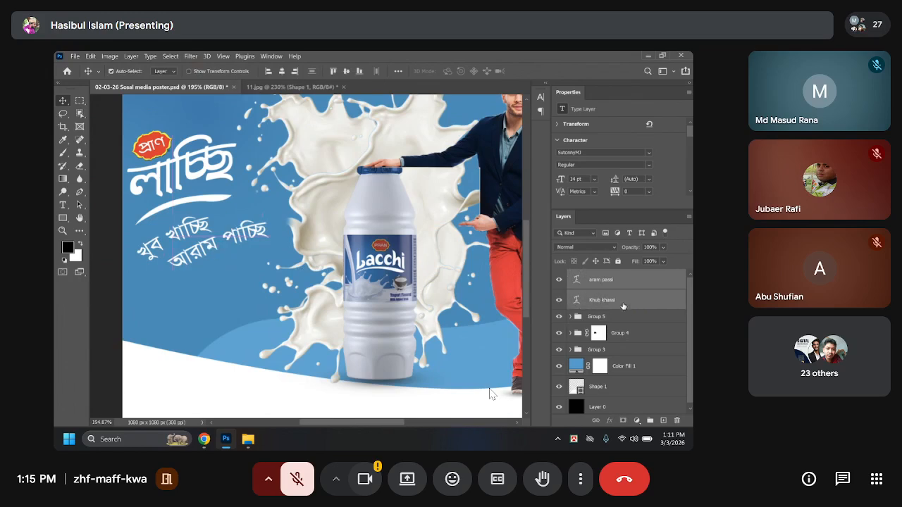
{"action": "key", "text": "ctrl+g"}
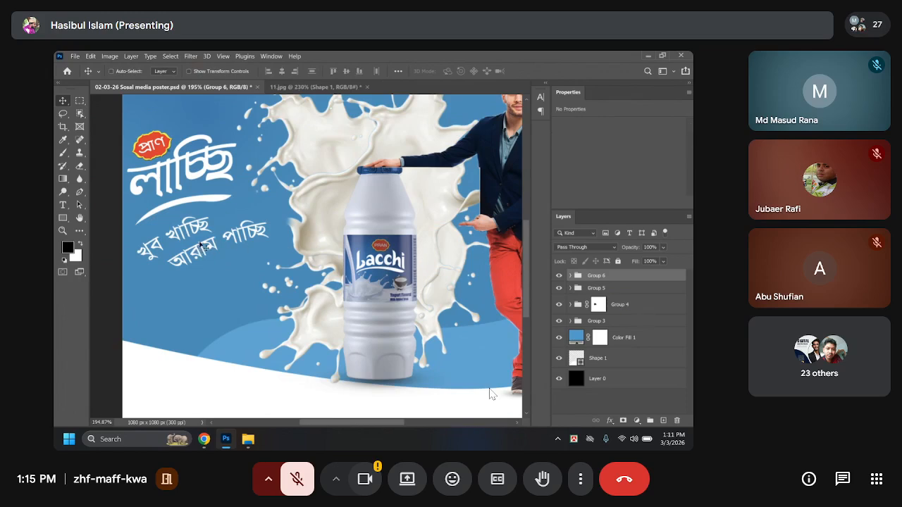
Rotate the tagline group 11.53° clockwise and nudge it slightly down beneath the headline's underline.
{"action": "key", "text": "ctrl+t"}
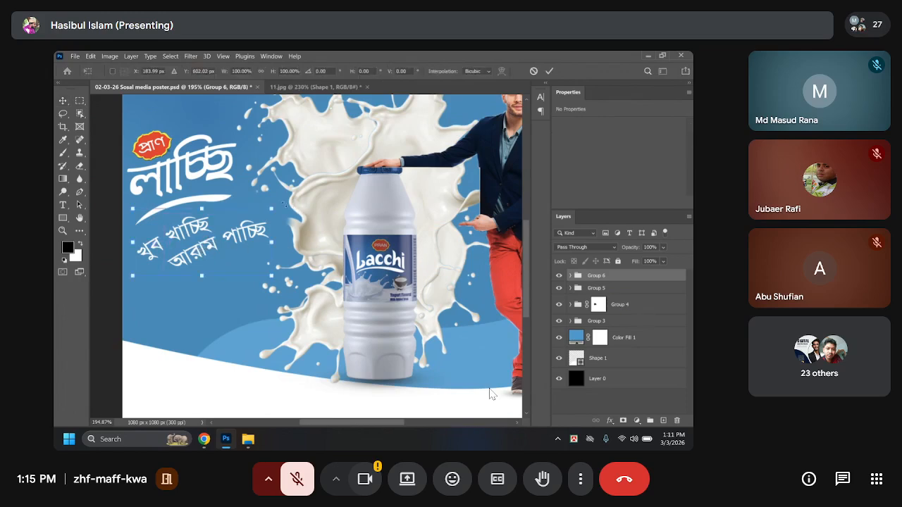
{"action": "left_click_drag", "start_coordinate": [282, 204], "coordinate": [288, 221]}
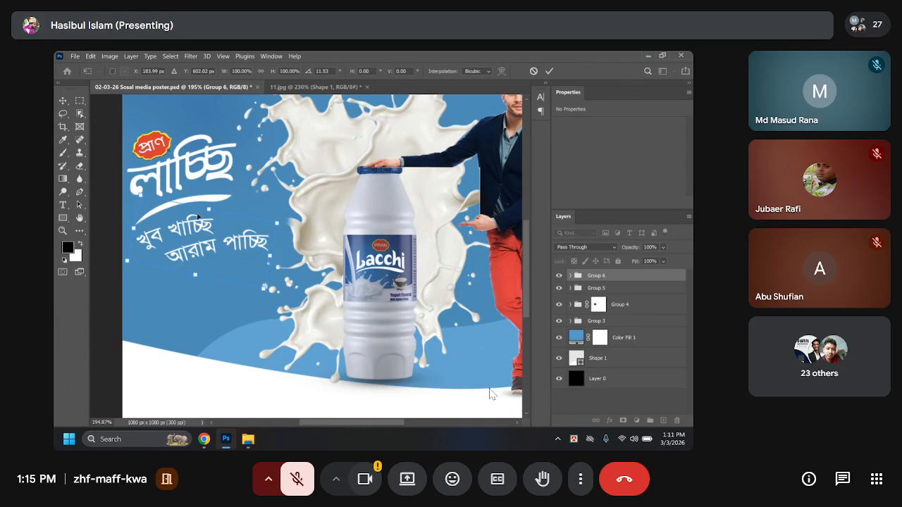
{"action": "left_click_drag", "start_coordinate": [198, 239], "coordinate": [199, 241]}
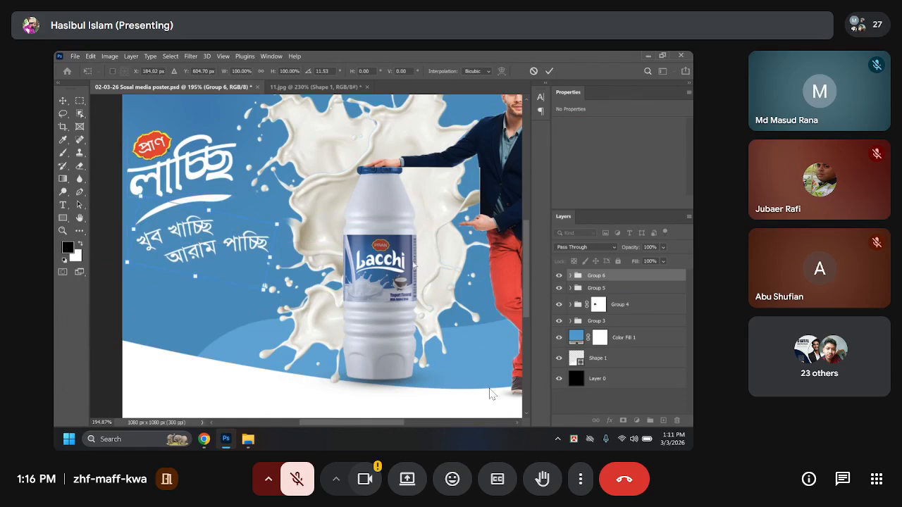
{"action": "key", "text": "Return"}
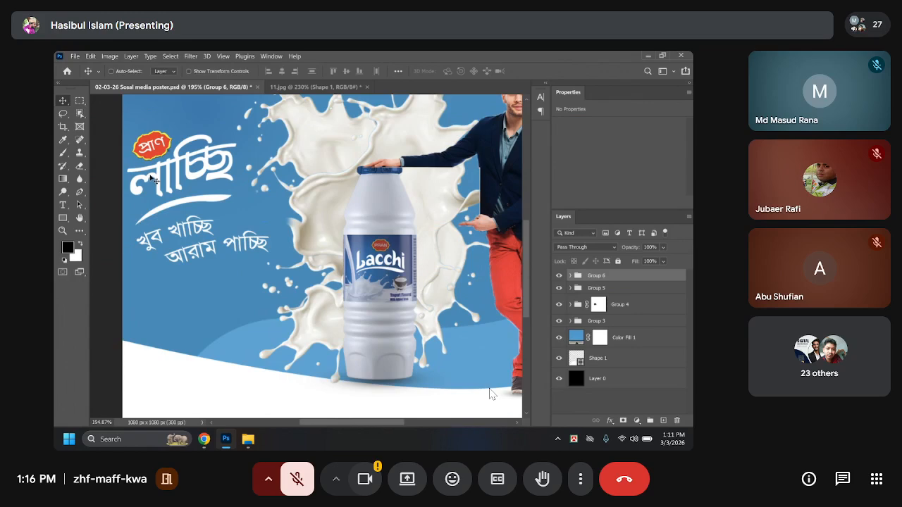
Combine the tagline group and the logo-headline group into one group and move it 18 px to the right.
{"action": "left_click", "coordinate": [606, 289], "text": "ctrl"}
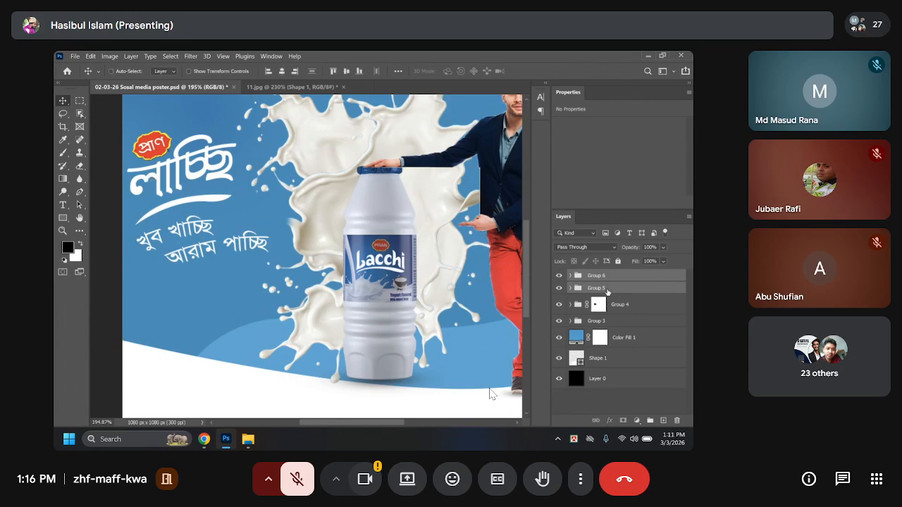
{"action": "key", "text": "ctrl+g"}
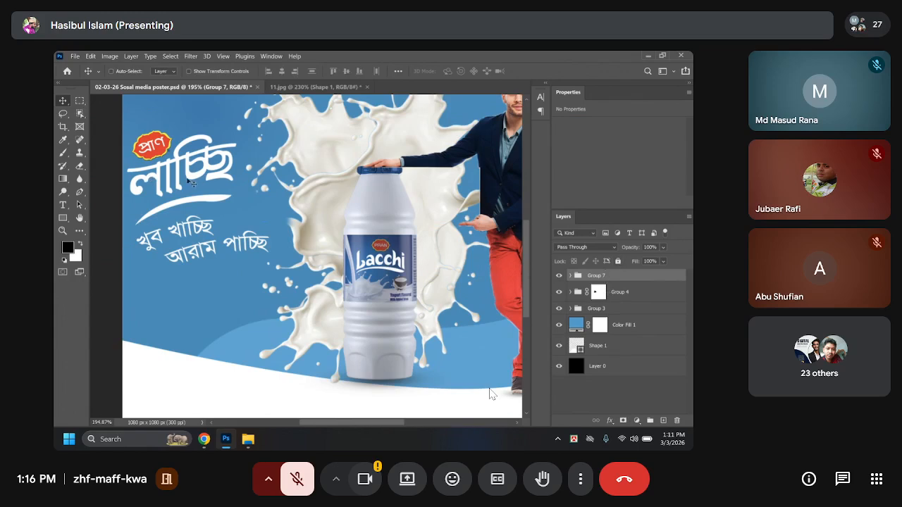
{"action": "left_click_drag", "start_coordinate": [184, 176], "coordinate": [192, 175]}
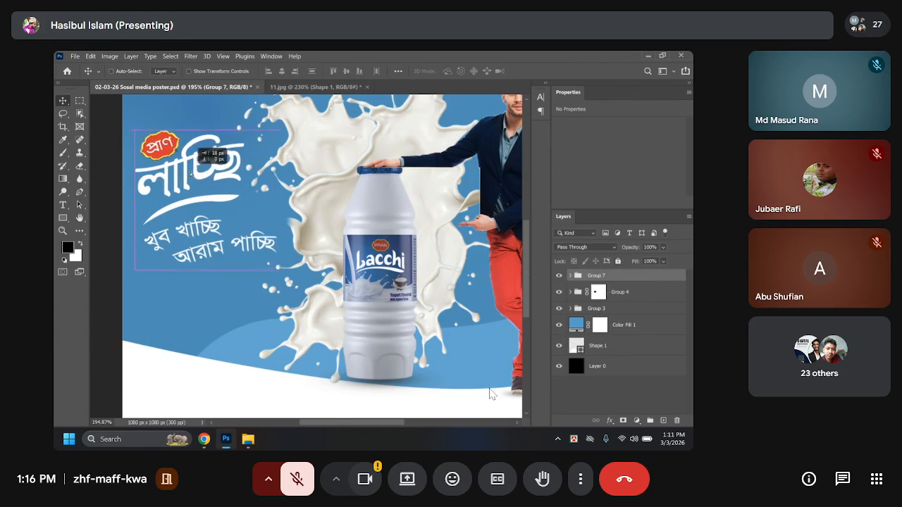
{"action": "key", "text": "ctrl"}
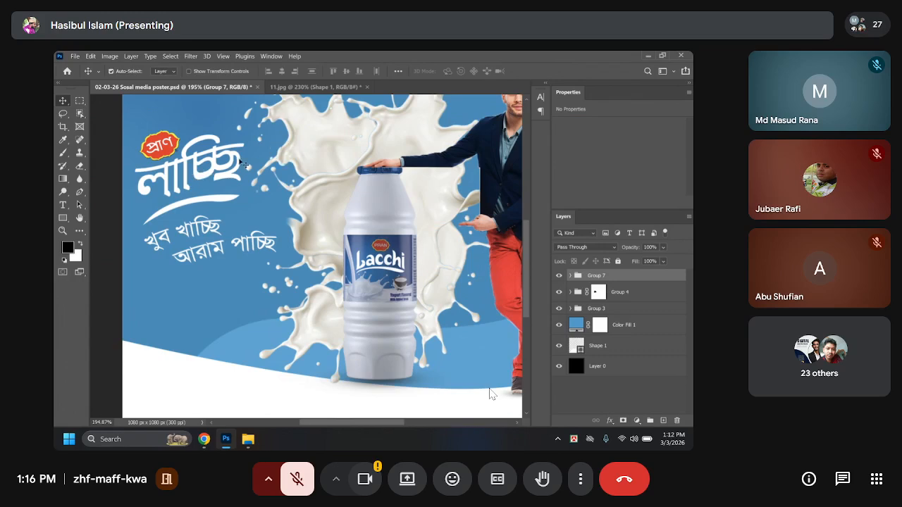
Rotate the combined text group 6° clockwise, scale its height to 98.42%, and shift it slightly up and to the right.
{"action": "key", "text": "ctrl+t"}
{"action": "left_click_drag", "start_coordinate": [285, 124], "coordinate": [298, 140]}
{"action": "left_click_drag", "start_coordinate": [213, 176], "coordinate": [219, 171]}
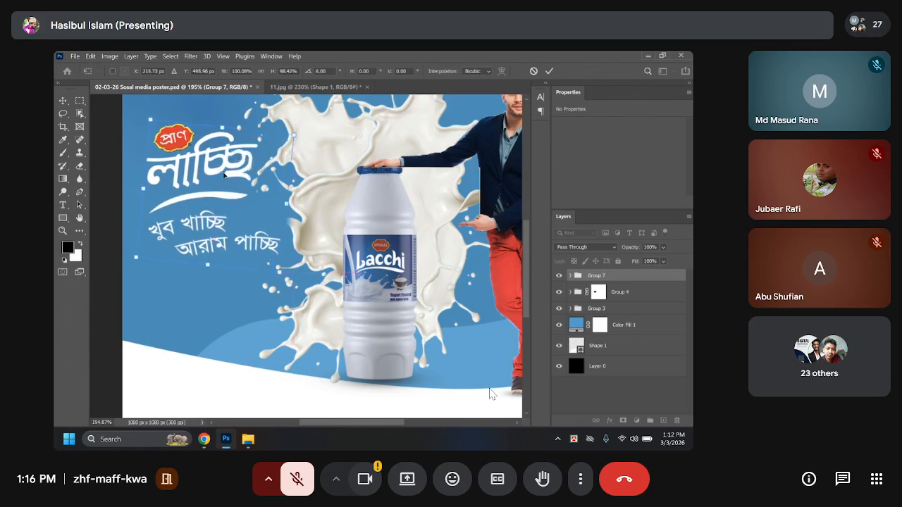
{"action": "key", "text": "Return"}
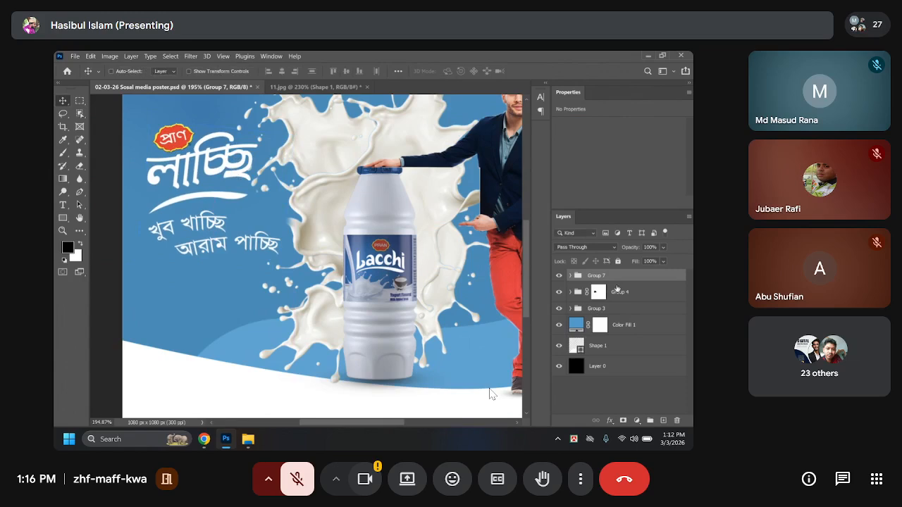
Select the layer mask of Group 4 and examine the text block's placement within the whole poster.
{"action": "left_click", "coordinate": [598, 293]}
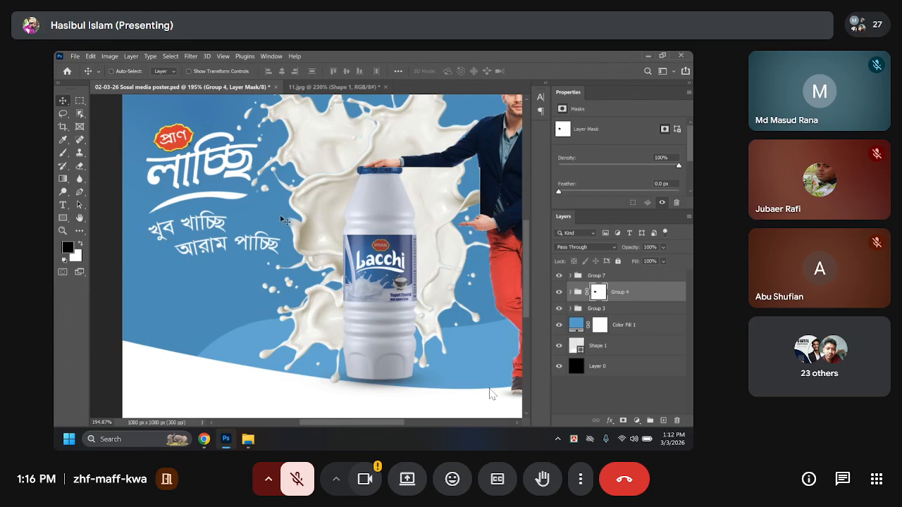
{"action": "scroll", "coordinate": [191, 233], "scroll_direction": "down", "scroll_amount": 2}
{"action": "scroll", "coordinate": [191, 234], "scroll_direction": "down", "scroll_amount": 2}
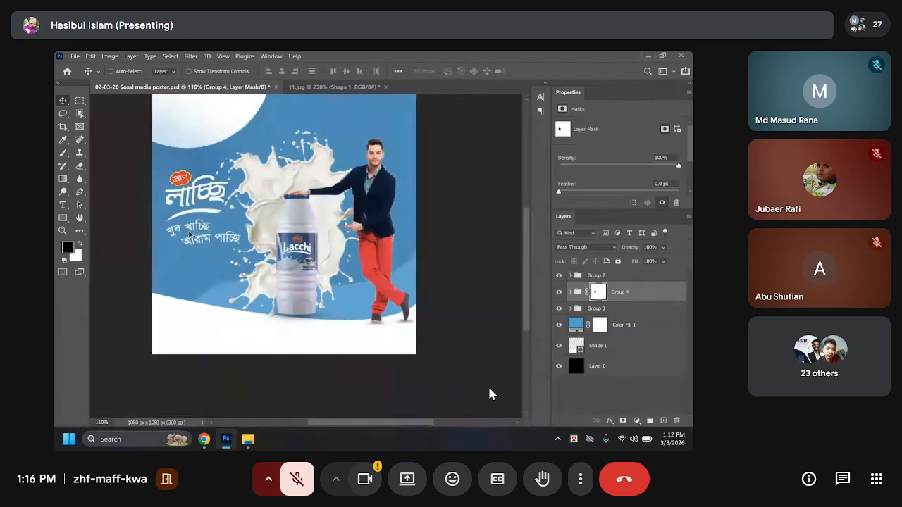